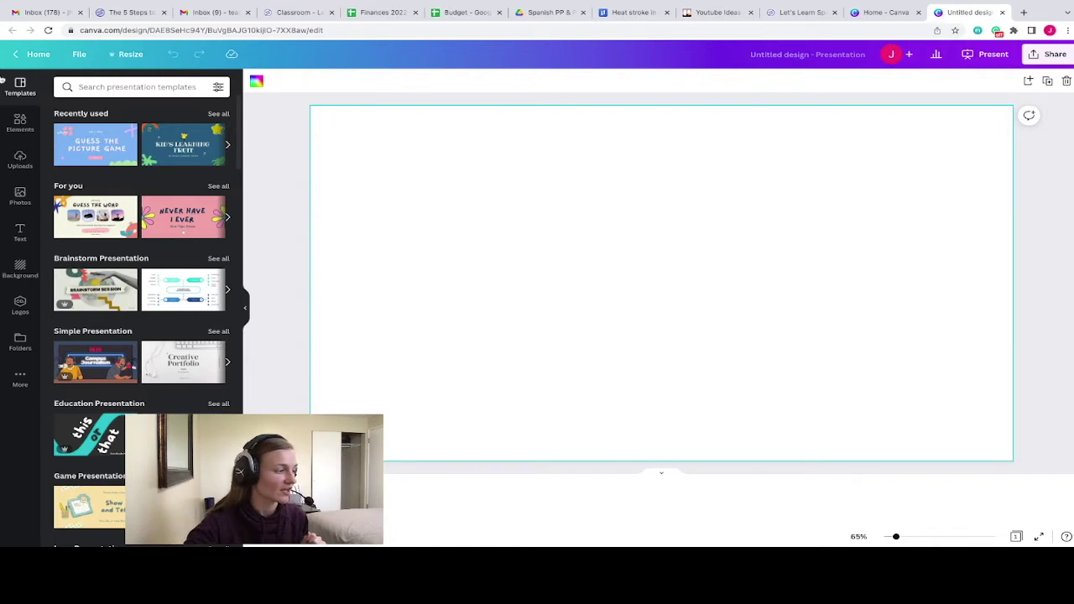
Search the presentation templates for "games" and open the "Guess the Picture Game" template's pages
left_click(89, 87)
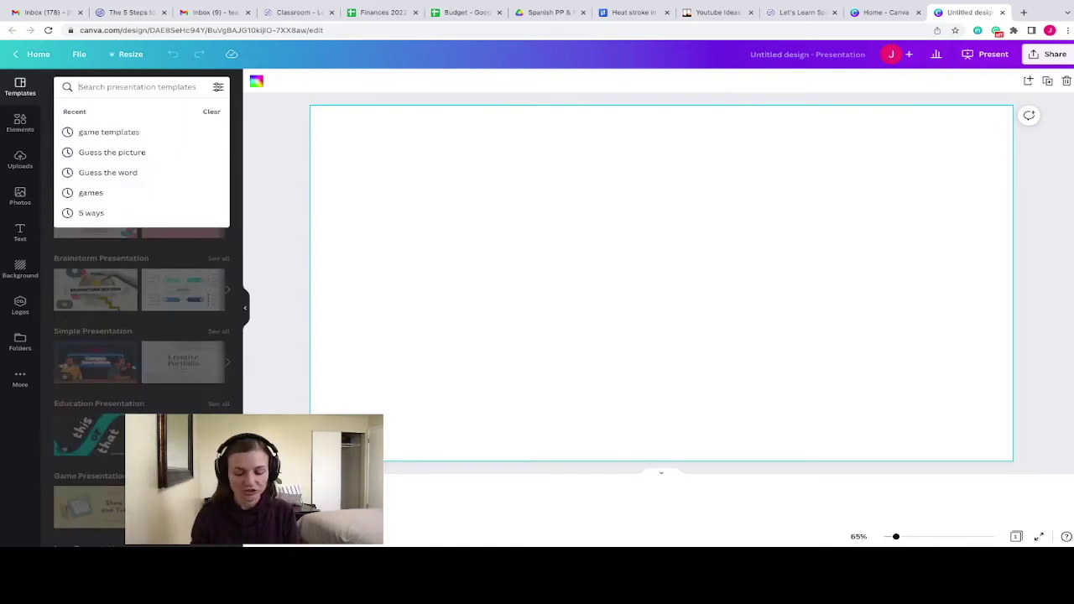
type("games")
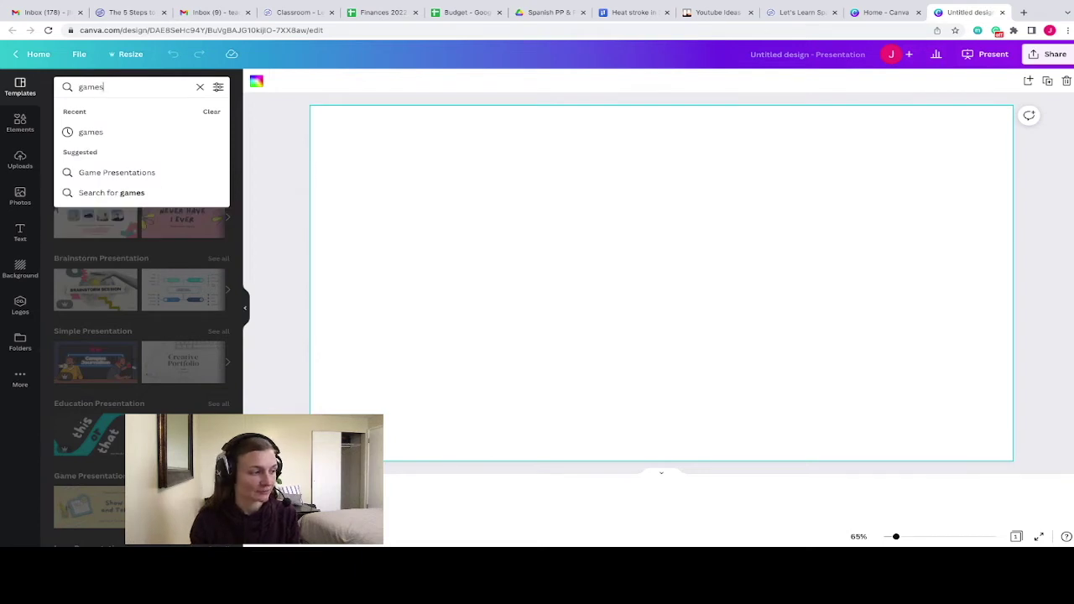
key("Return")
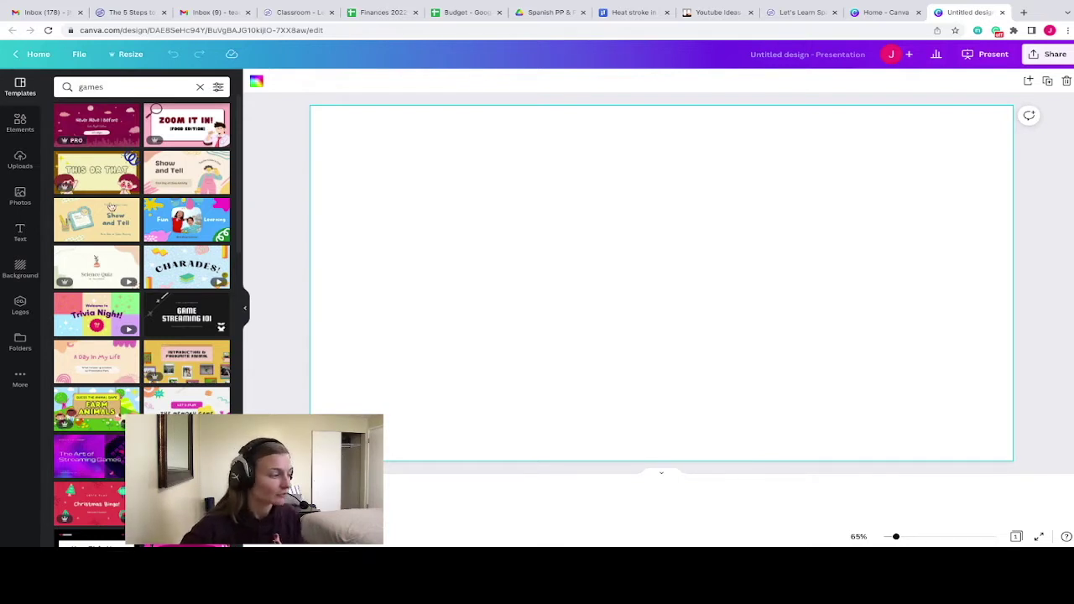
scroll(168, 268, "down", 2)
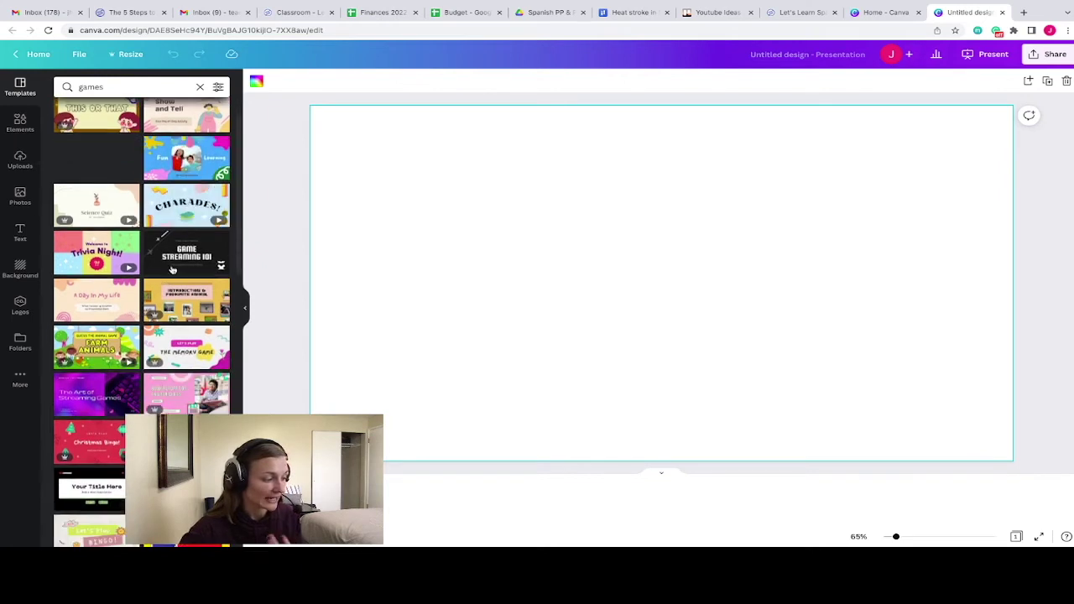
scroll(172, 271, "down", 5)
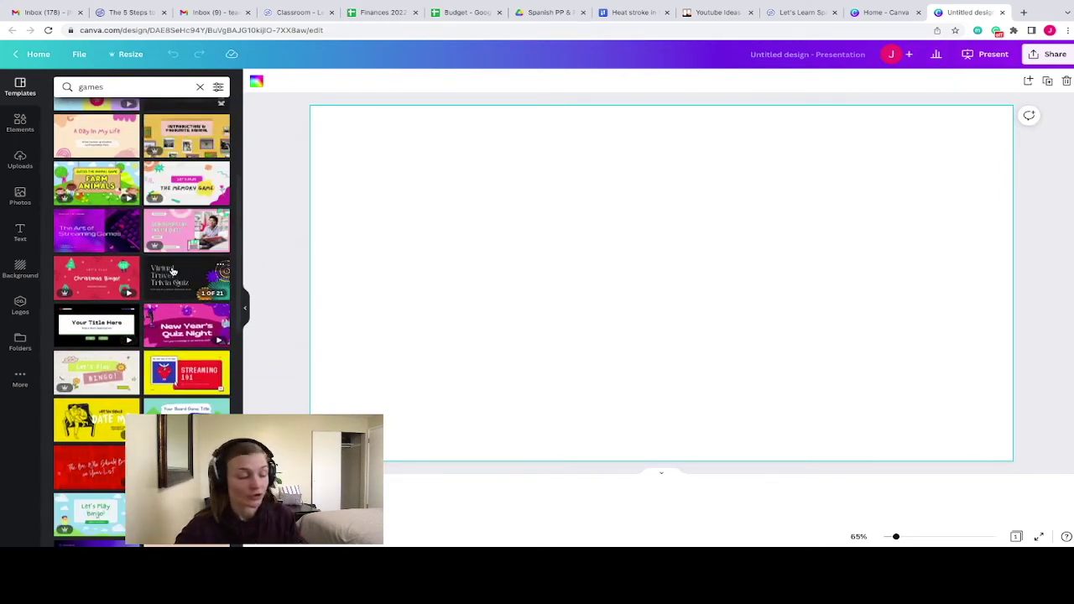
scroll(172, 271, "down", 14)
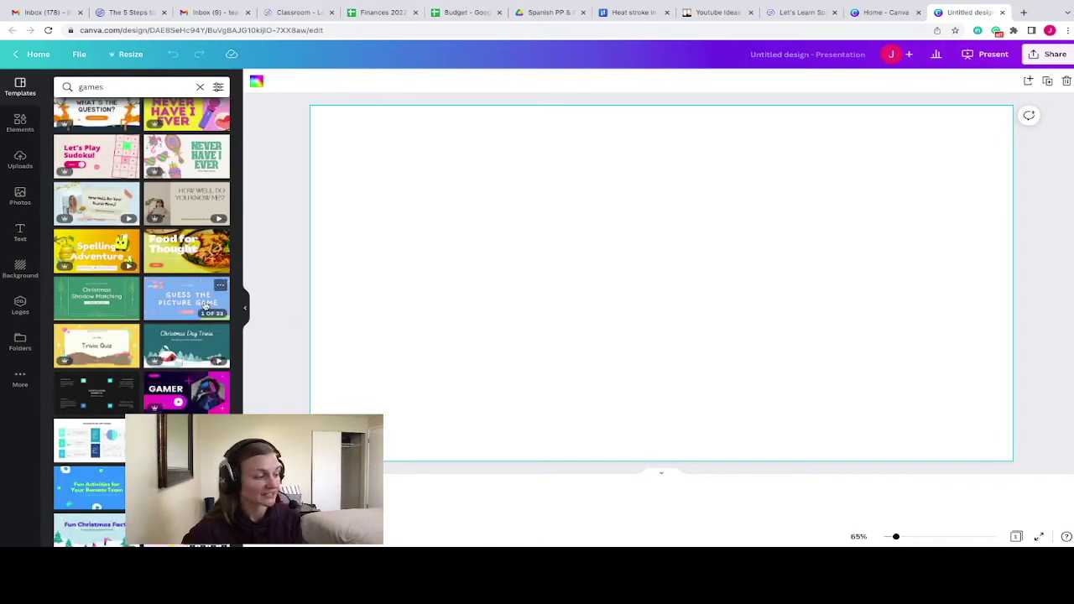
left_click(183, 300)
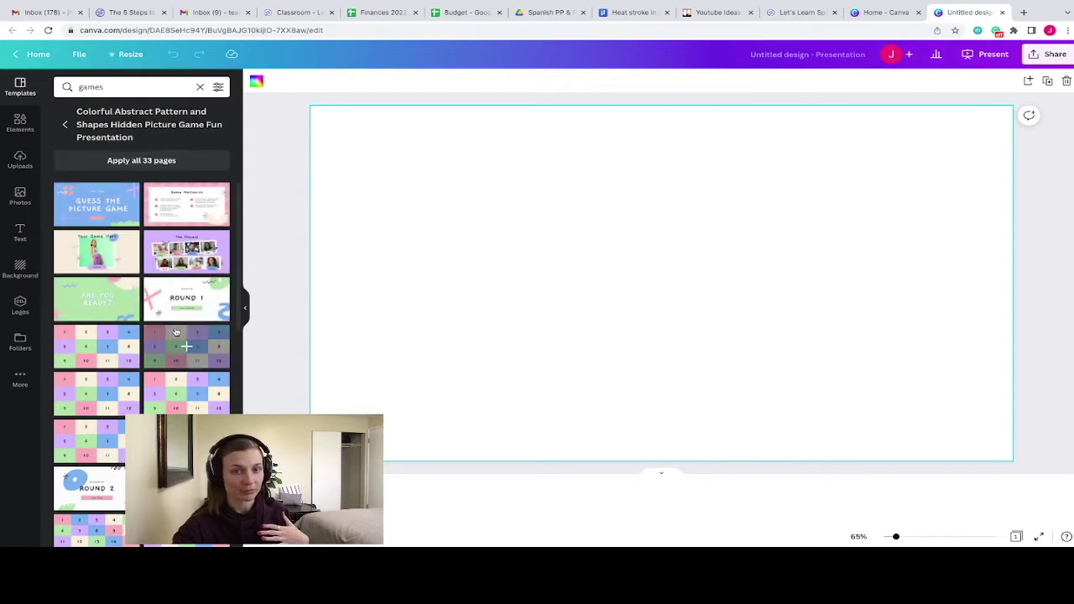
Look through the template's round, card grid and score board pages, and try the "Round 1: Score Board" page on the slide
scroll(176, 332, "down", 5)
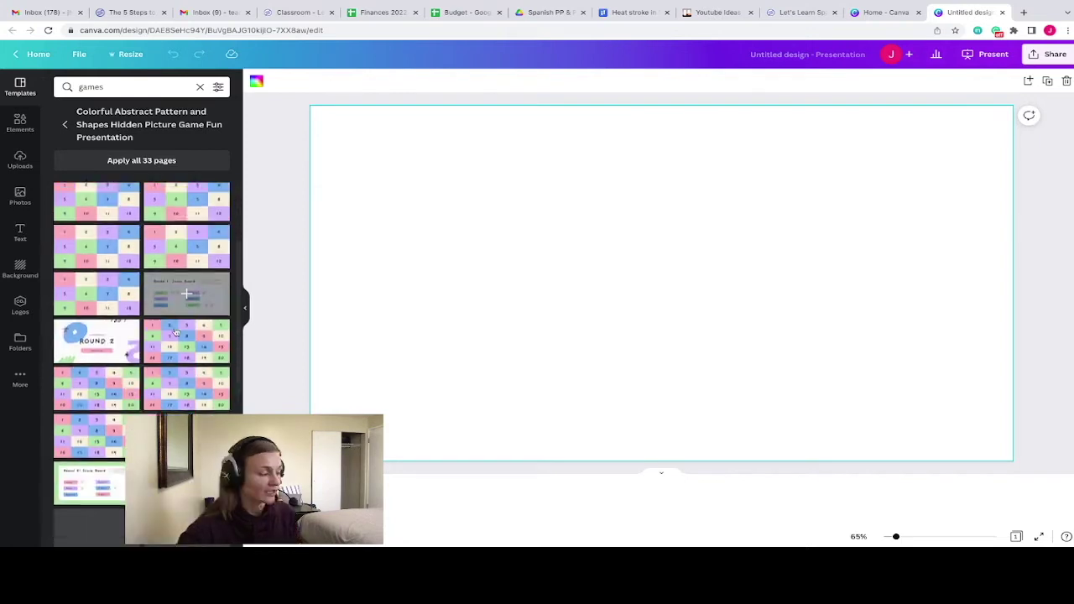
scroll(175, 332, "down", 5)
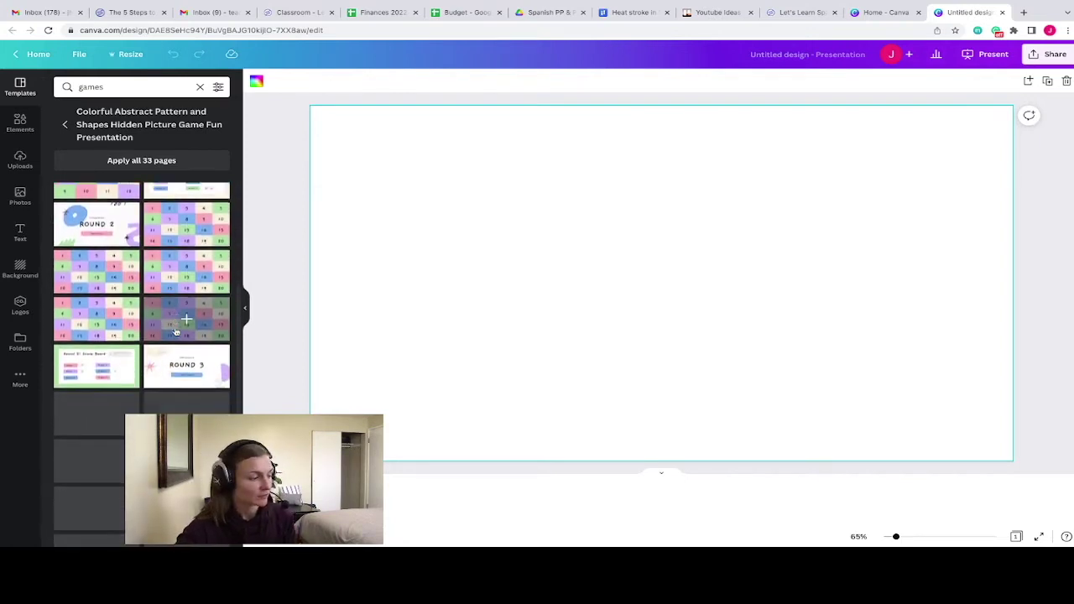
scroll(175, 331, "down", 3)
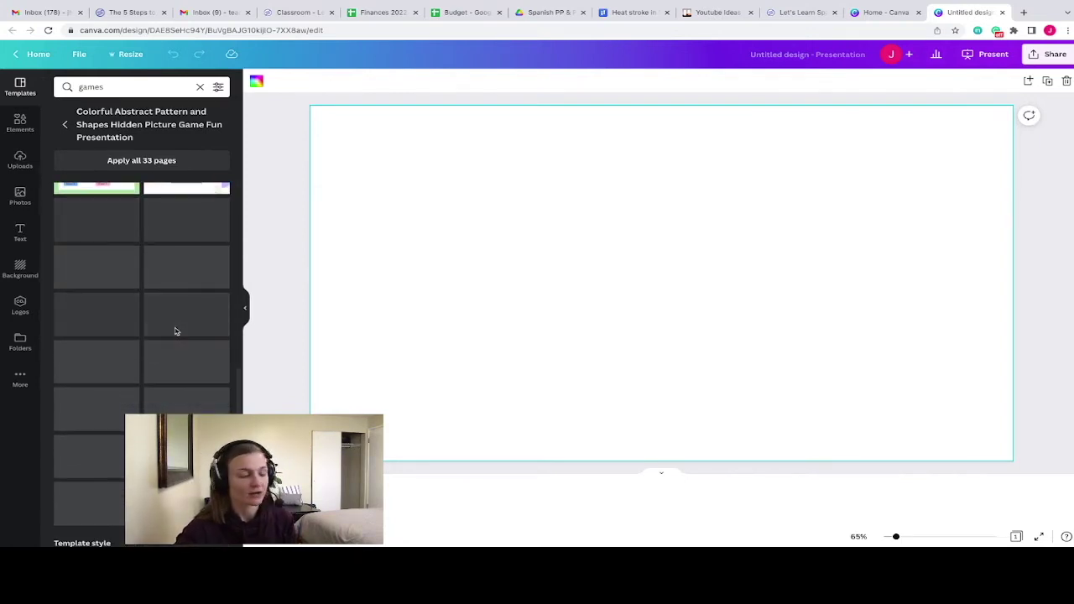
scroll(176, 331, "up", 5)
scroll(175, 331, "up", 4)
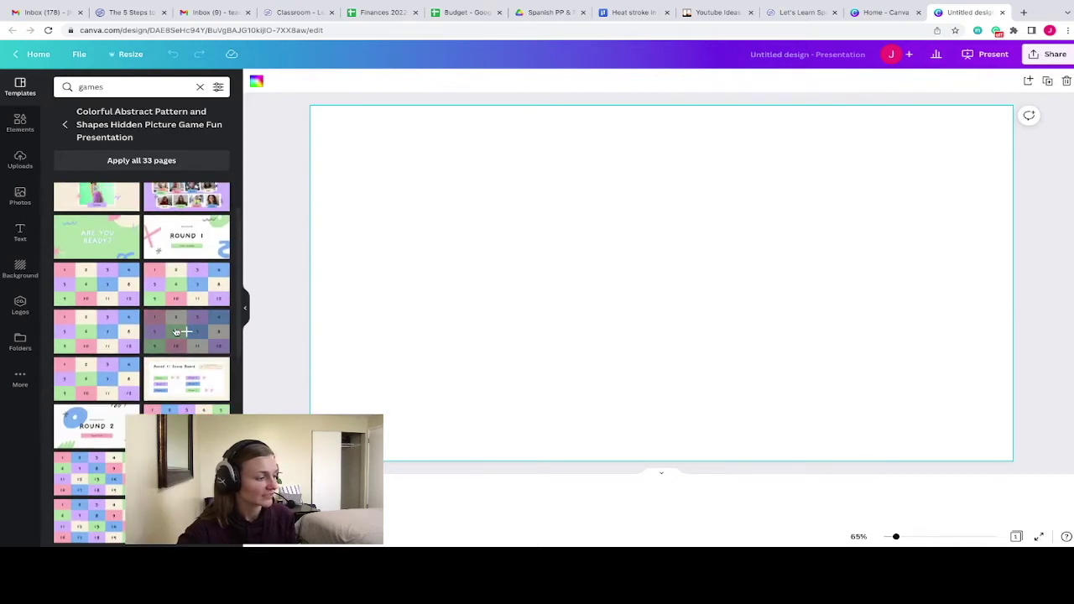
scroll(183, 357, "down", 2)
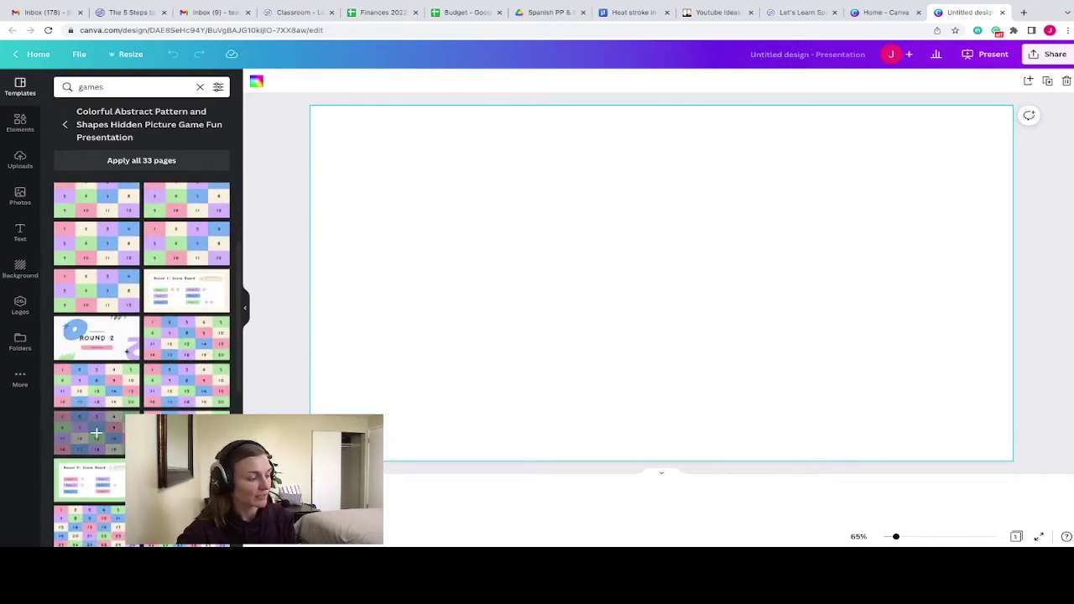
scroll(100, 459, "up", 4)
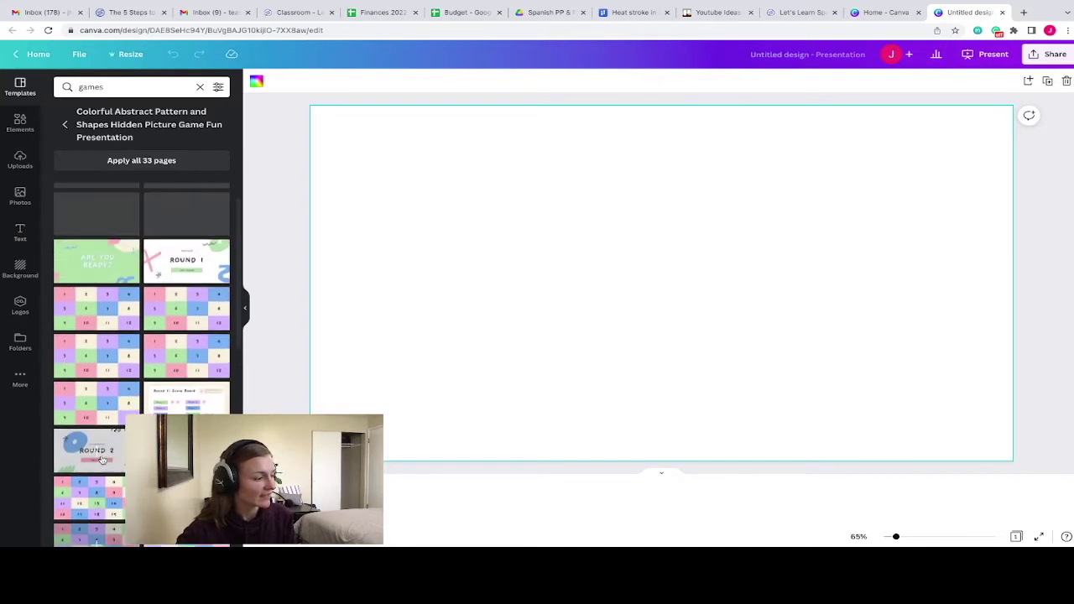
scroll(100, 459, "down", 3)
left_click(189, 313)
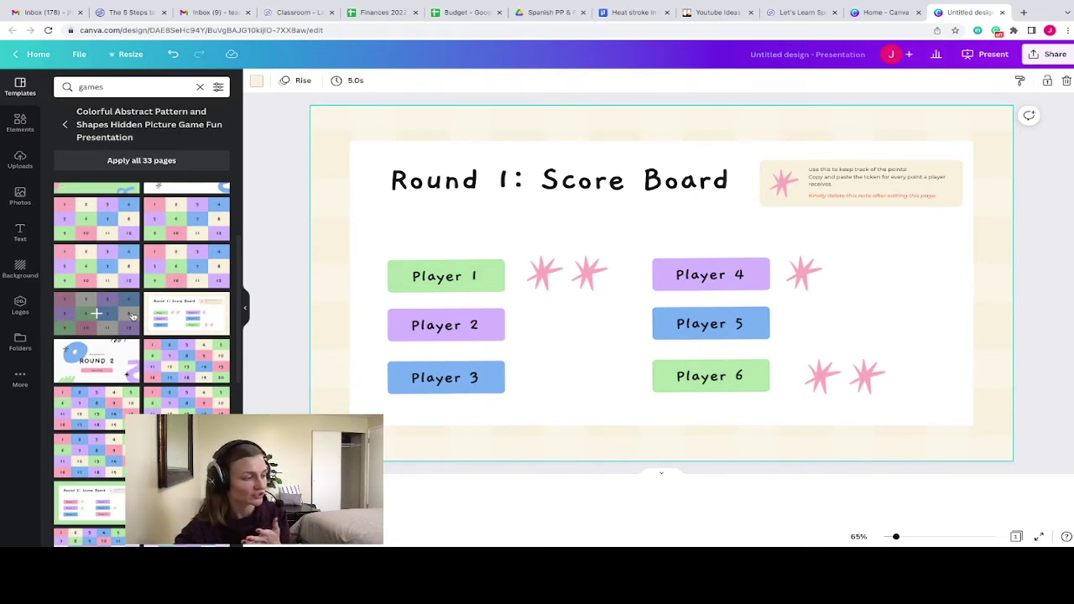
Apply the template's "Guess the Picture Game" title page to the slide and show the page thumbnails
scroll(132, 315, "up", 3)
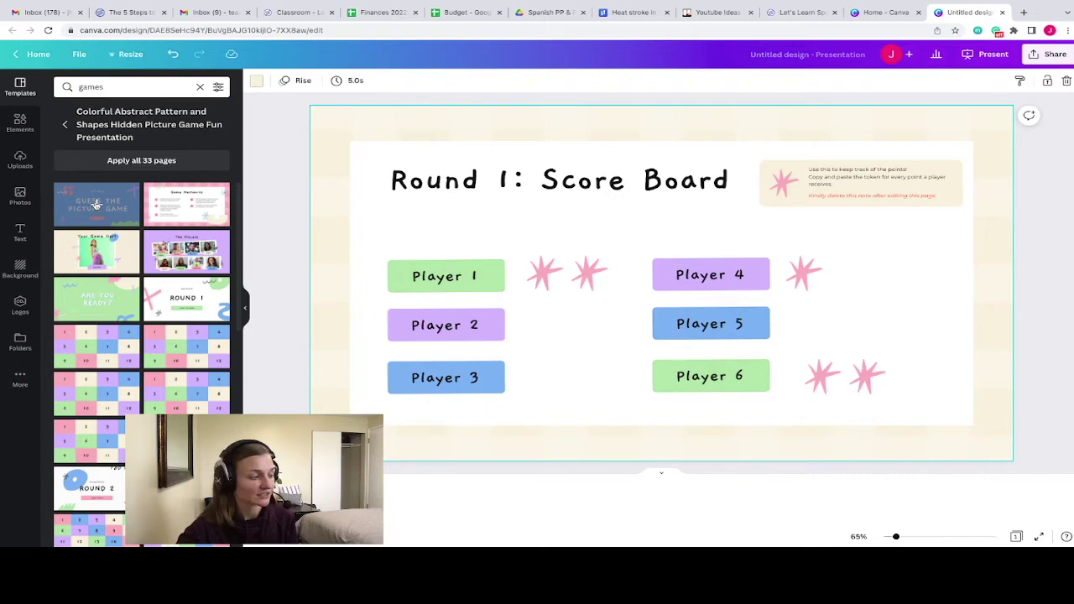
left_click(97, 203)
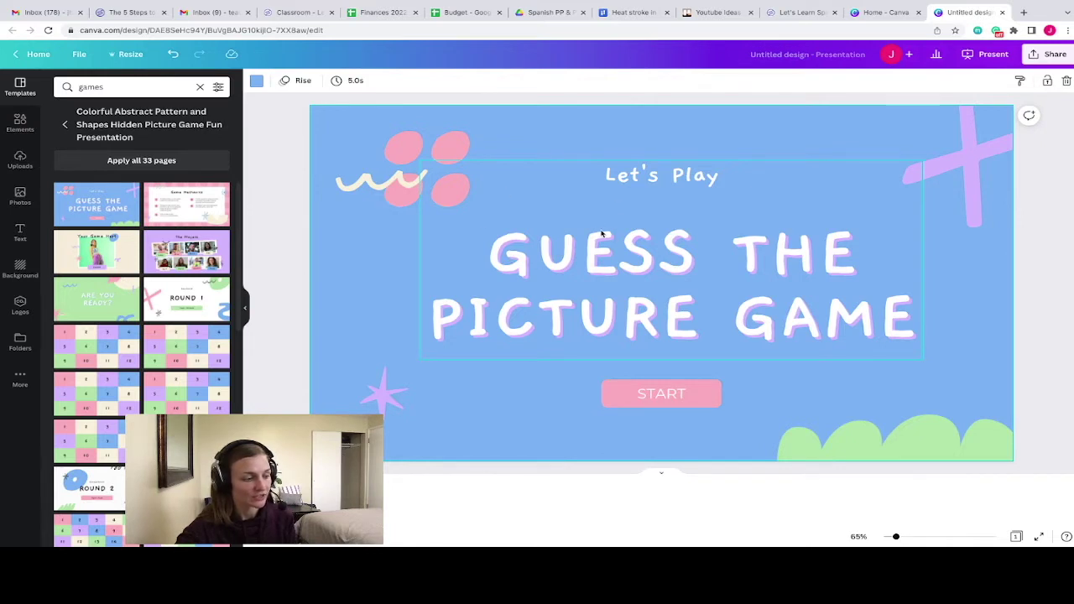
left_click(661, 473)
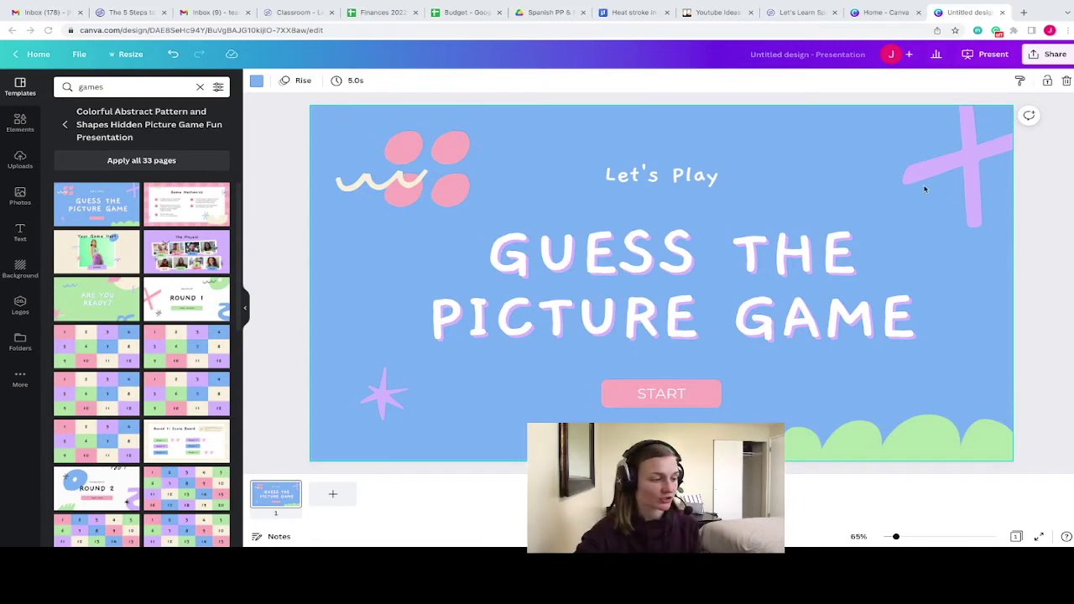
Delete the words "Guess the" from the title on the first page
left_click(681, 263)
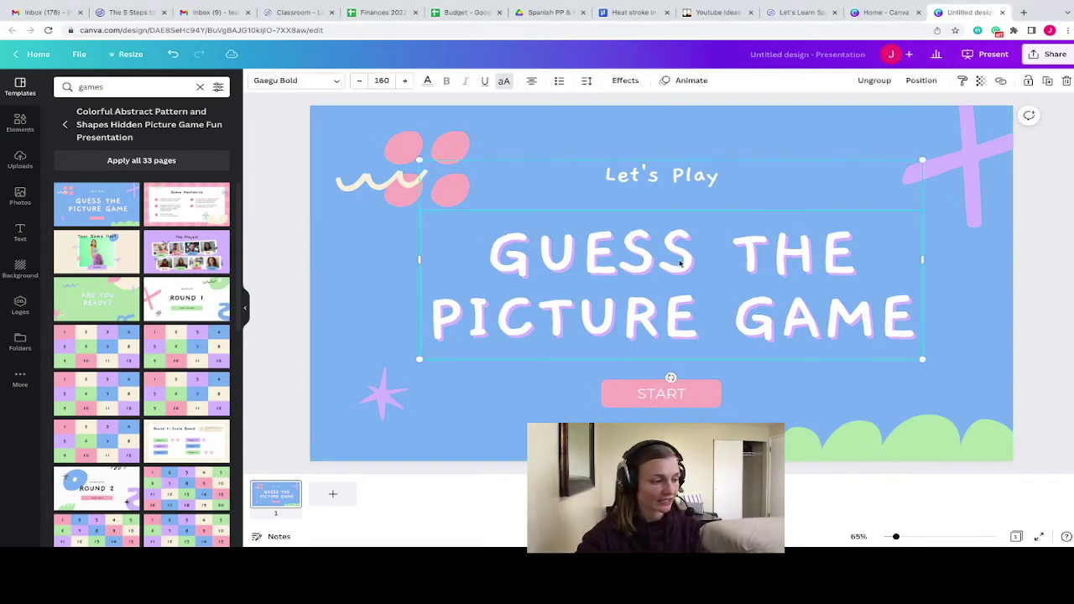
left_click_drag(487, 250, 860, 261)
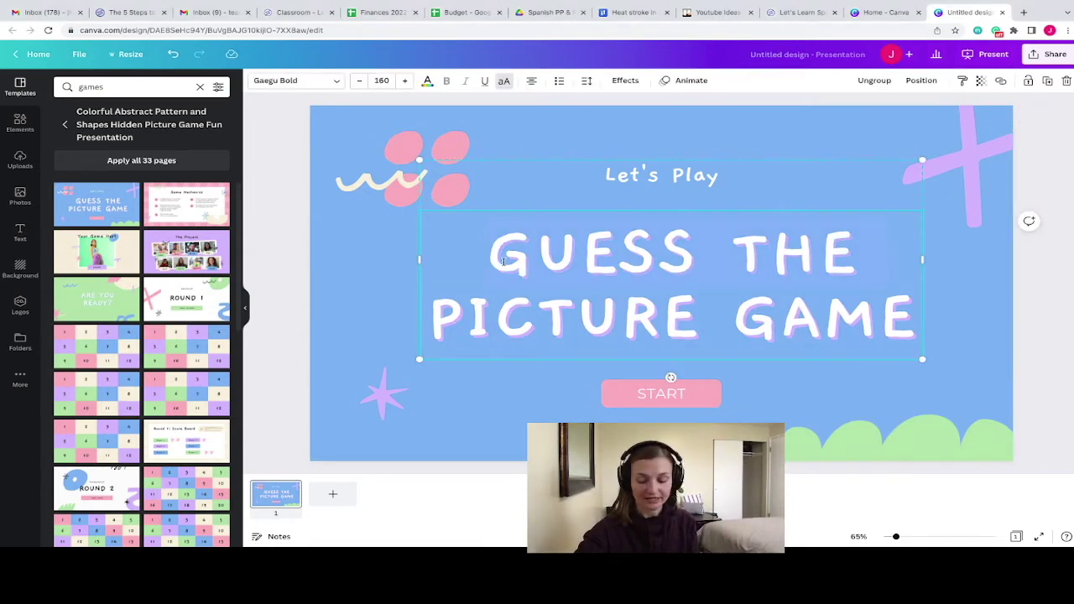
key("BackSpace")
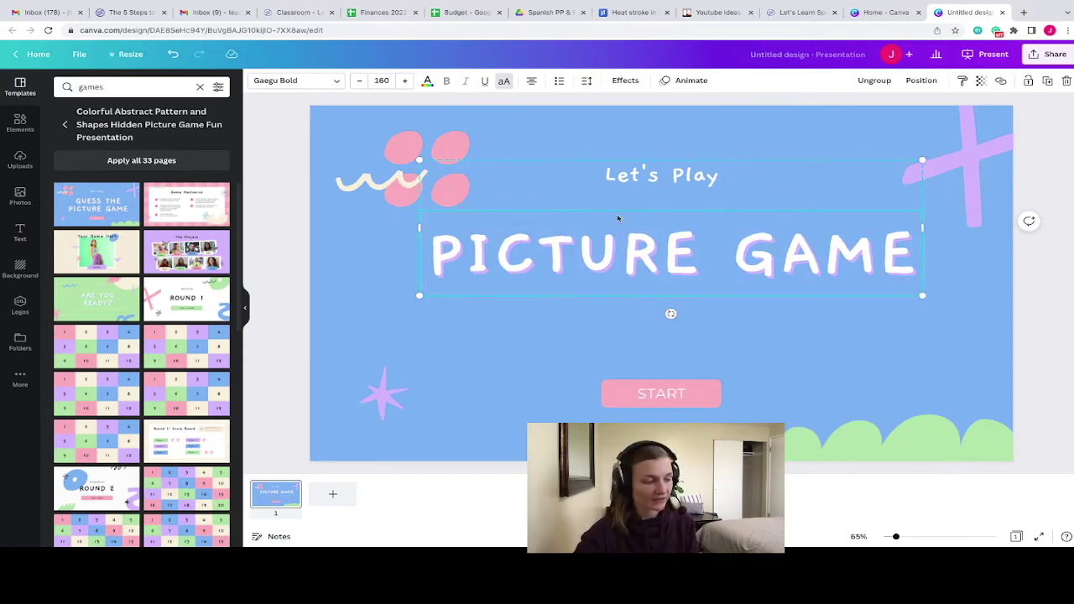
Try the filler text "jkshakfjbas" in front of "Picture Game" in the title, and remove it again
type("jkshakfjbas")
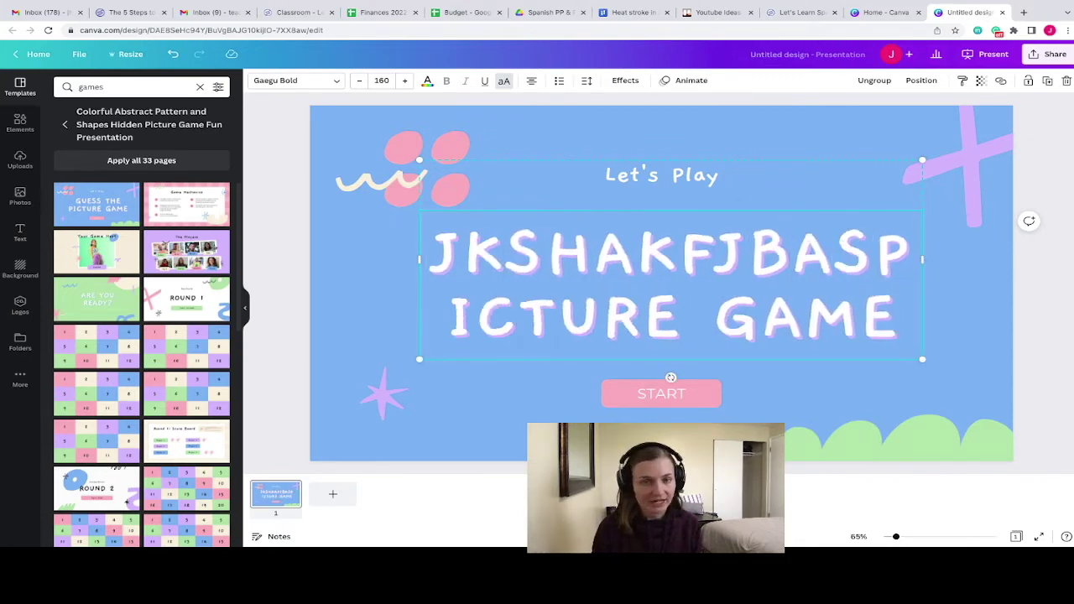
key("BackSpace")
key("BackSpace")
key("BackSpace")
key("BackSpace")
key("BackSpace")
key("BackSpace")
key("BackSpace")
key("BackSpace")
key("BackSpace")
key("BackSpace")
key("BackSpace")
Move the pink four-oval decoration slightly closer to the "Let's Play" text and deselect it
left_click(409, 138)
mouse_move(408, 139)
left_mouse_down()
mouse_move(424, 118)
mouse_move(446, 139)
mouse_move(407, 161)
mouse_move(396, 150)
mouse_move(428, 135)
left_mouse_up()
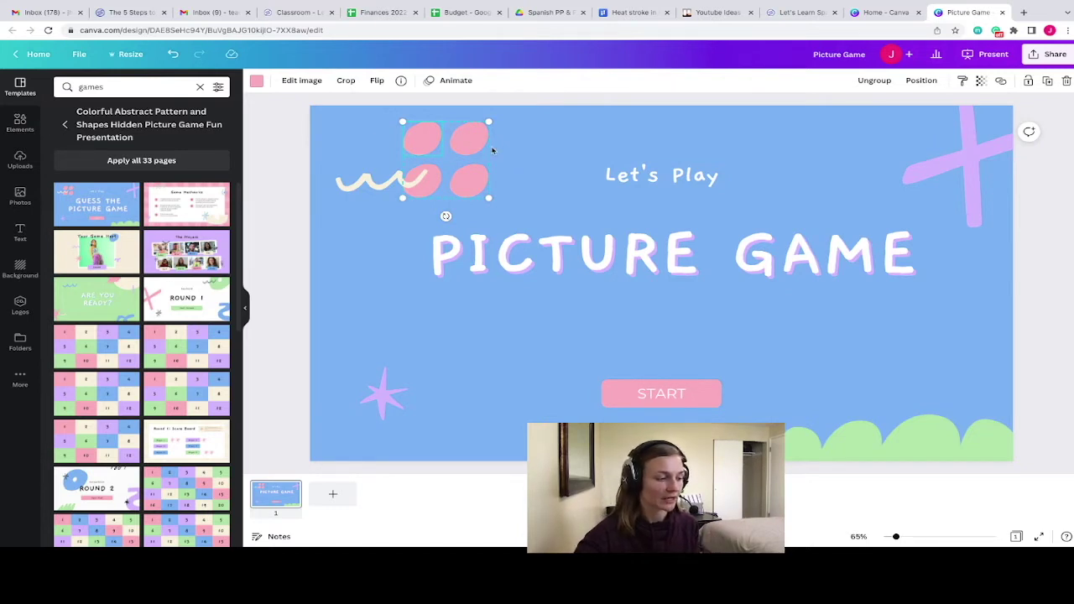
left_click(495, 348)
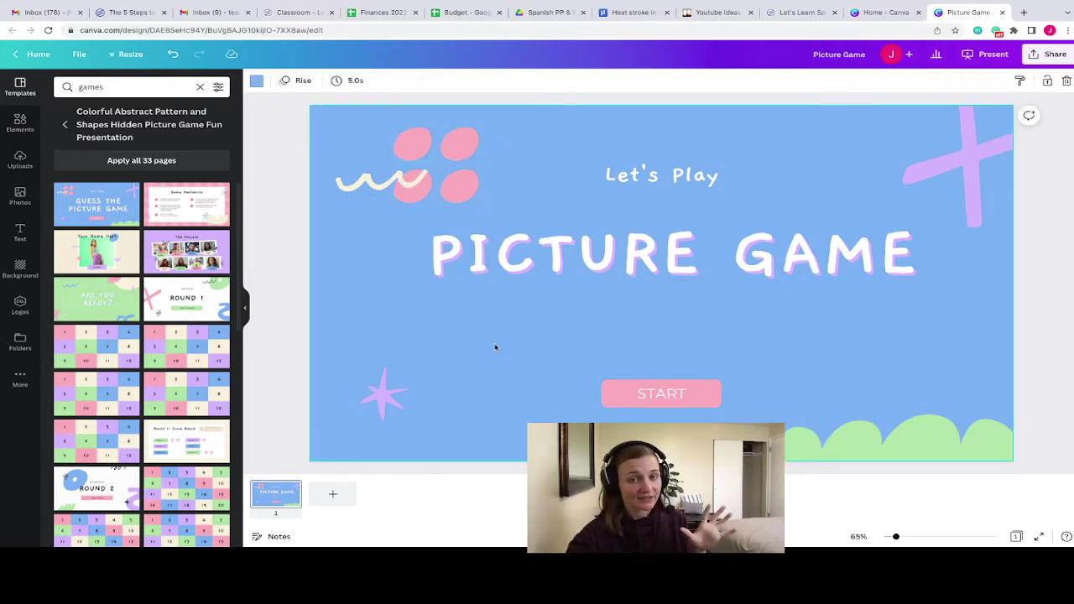
Add a second page with the "Game Mechanics" layout and a third page with the first 12-card numbered grid
left_click(340, 500)
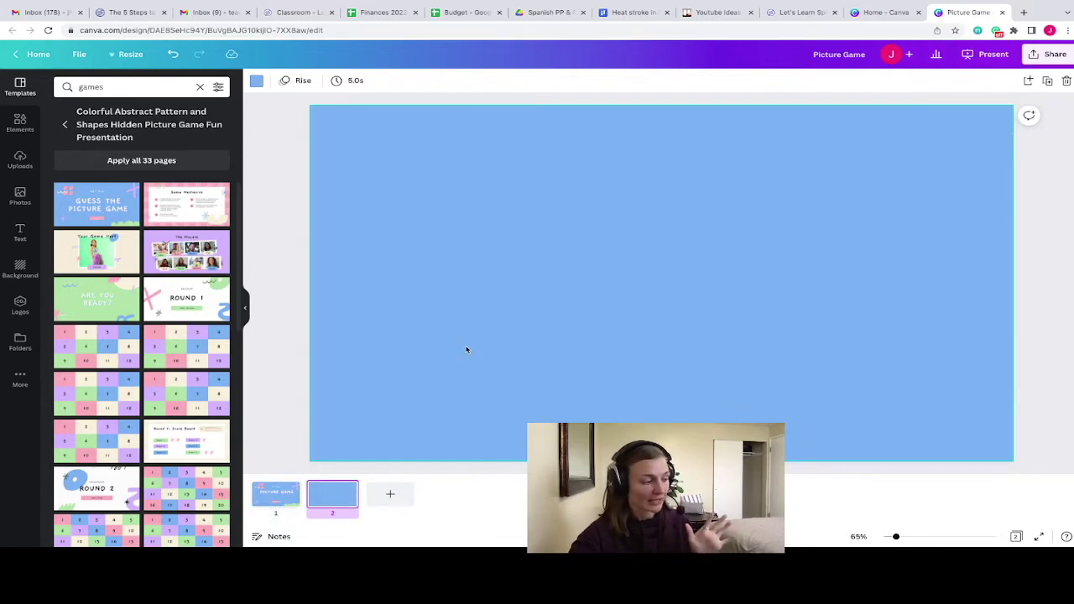
left_click(187, 205)
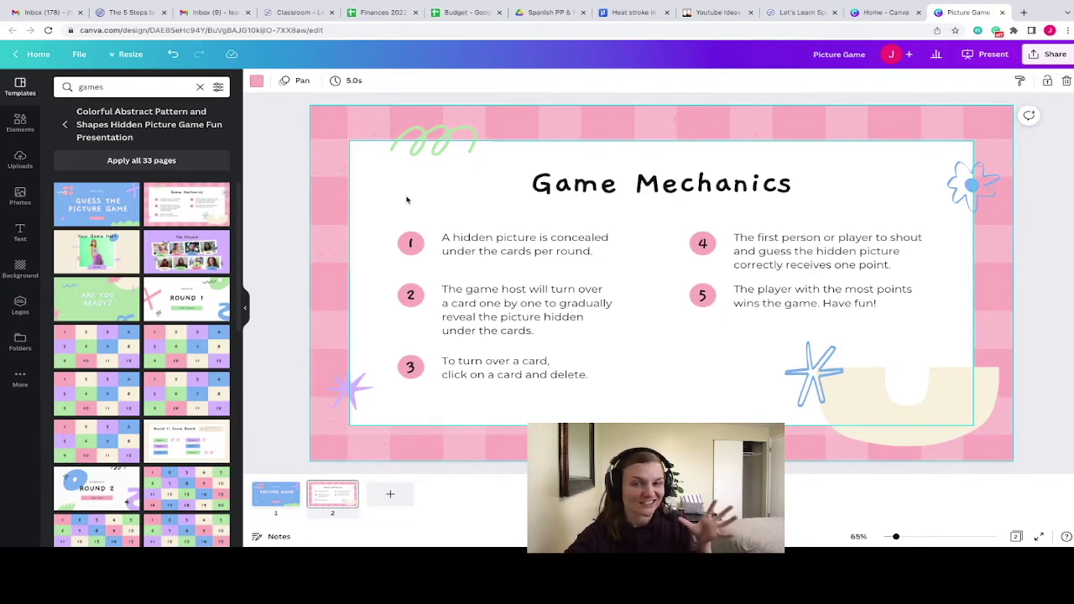
left_click(390, 499)
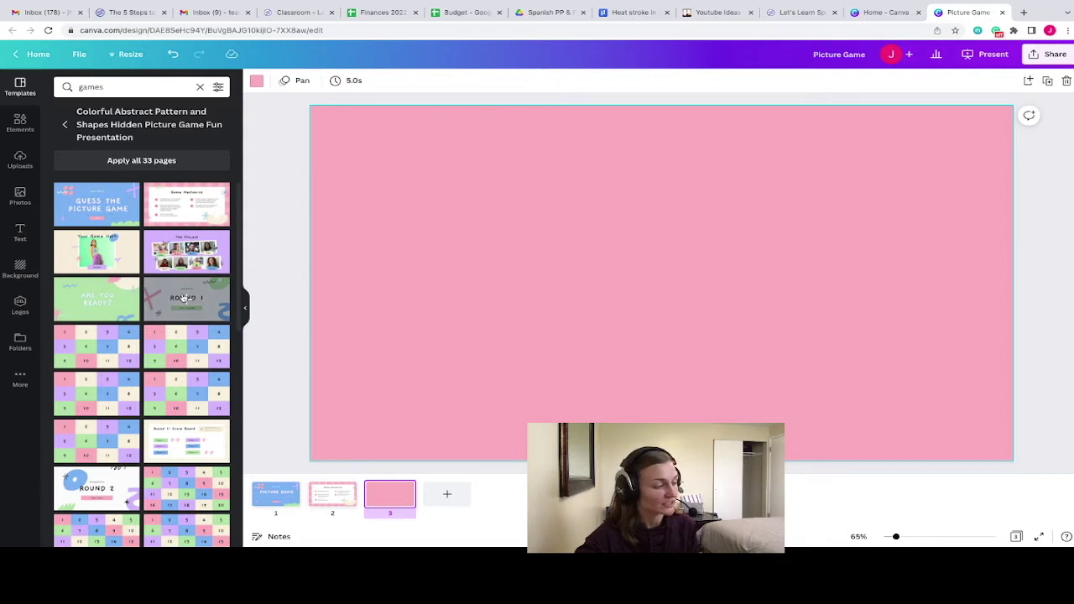
left_click(98, 347)
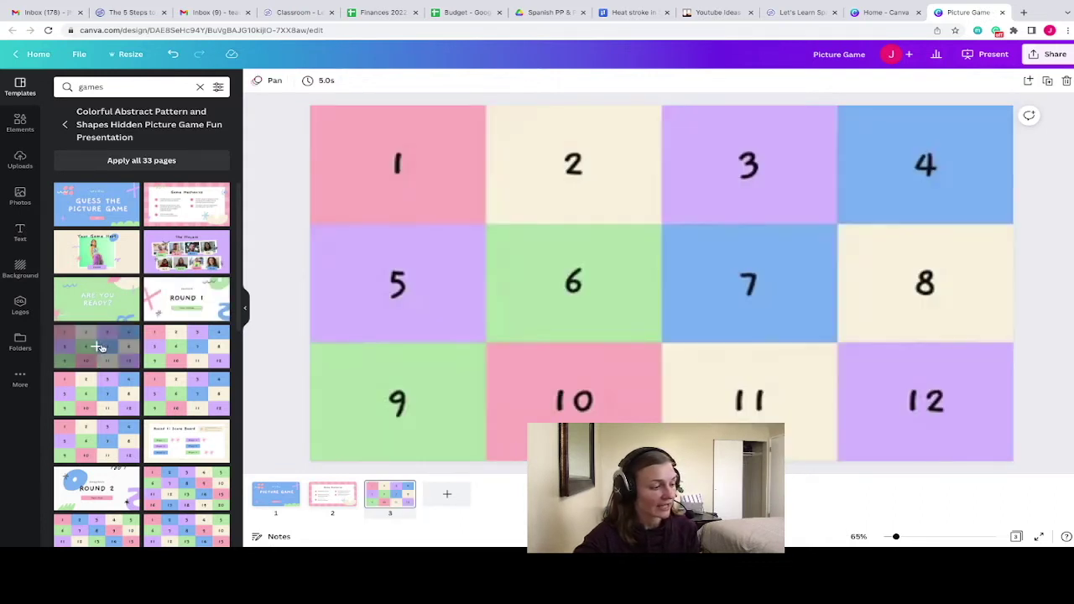
Try moving the numbered cards aside on page 3 to uncover the hidden picture, and undo the card moves
left_click(448, 354)
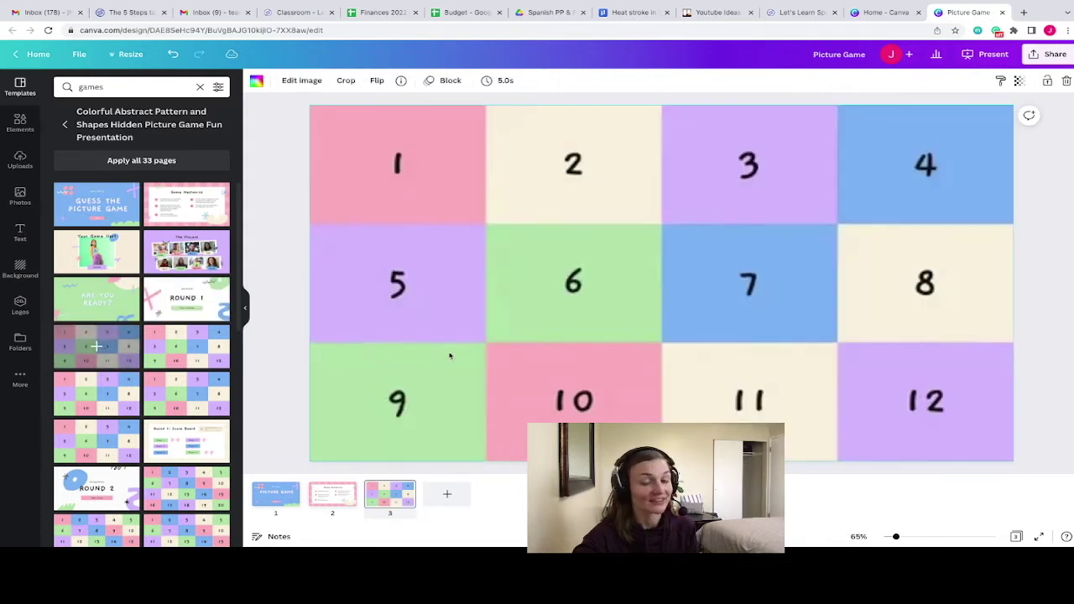
left_click(444, 181)
left_click_drag(387, 160, 348, 144)
left_click_drag(645, 186, 646, 126)
left_click_drag(750, 220, 750, 163)
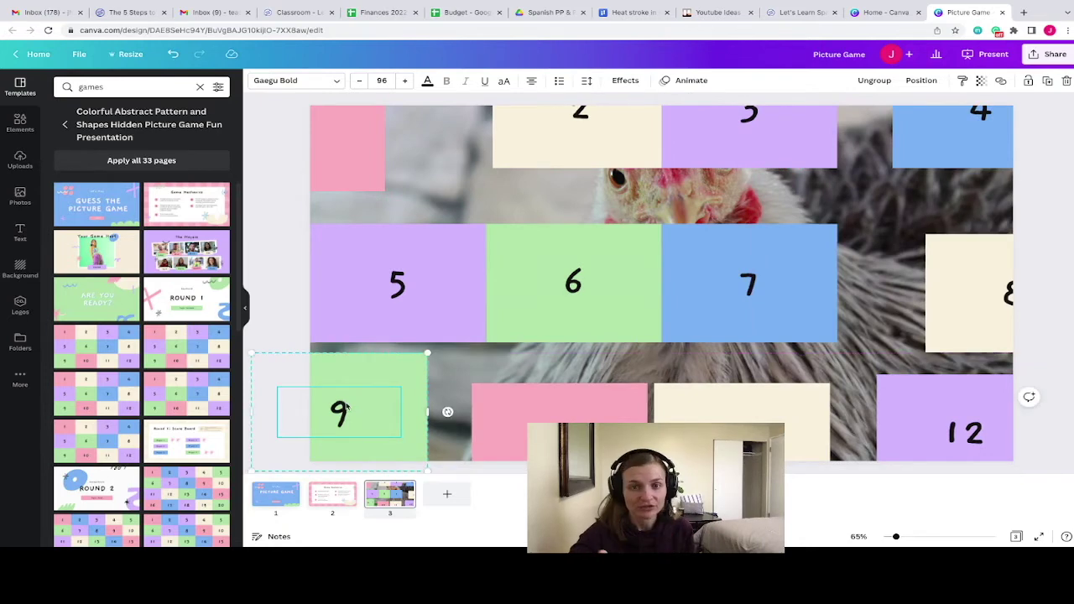
left_click(173, 55)
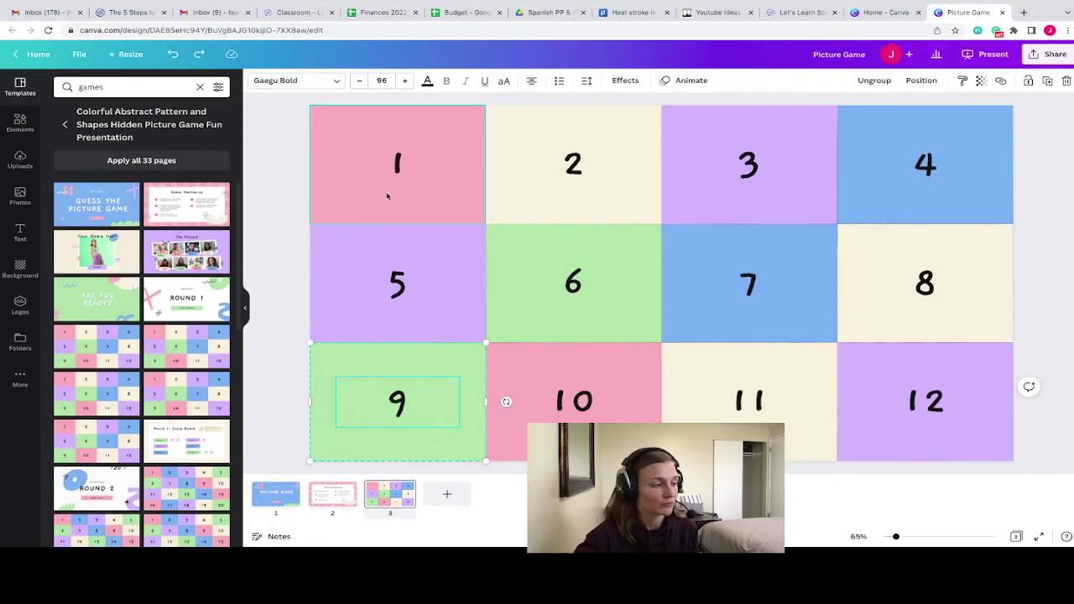
Move the numbered cards on page 3 away from the centre to uncover the hidden chicken picture
left_click_drag(387, 196, 260, 150)
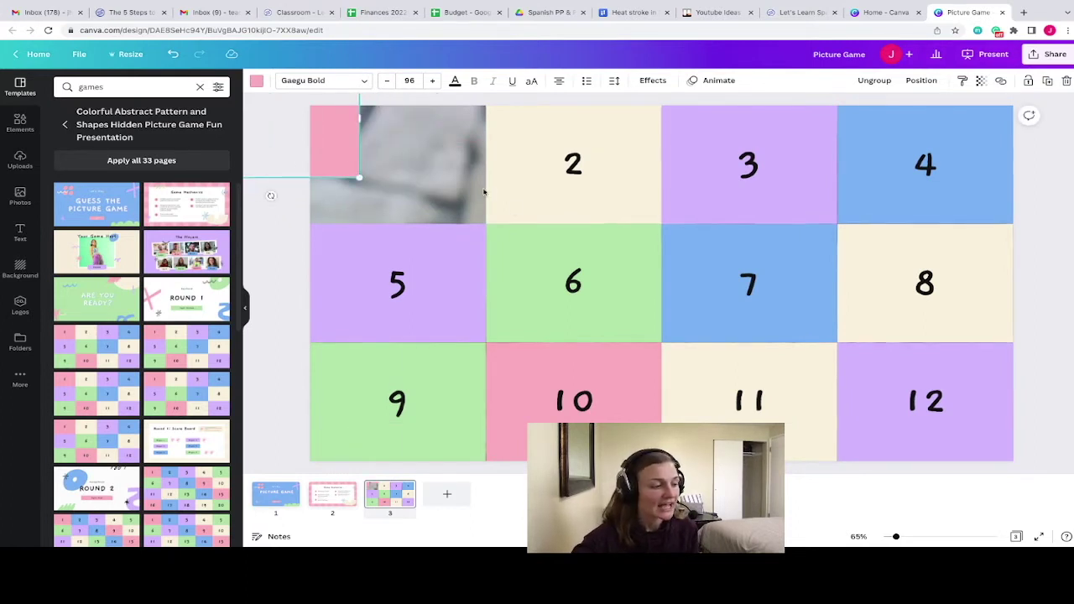
left_click_drag(571, 203, 571, 116)
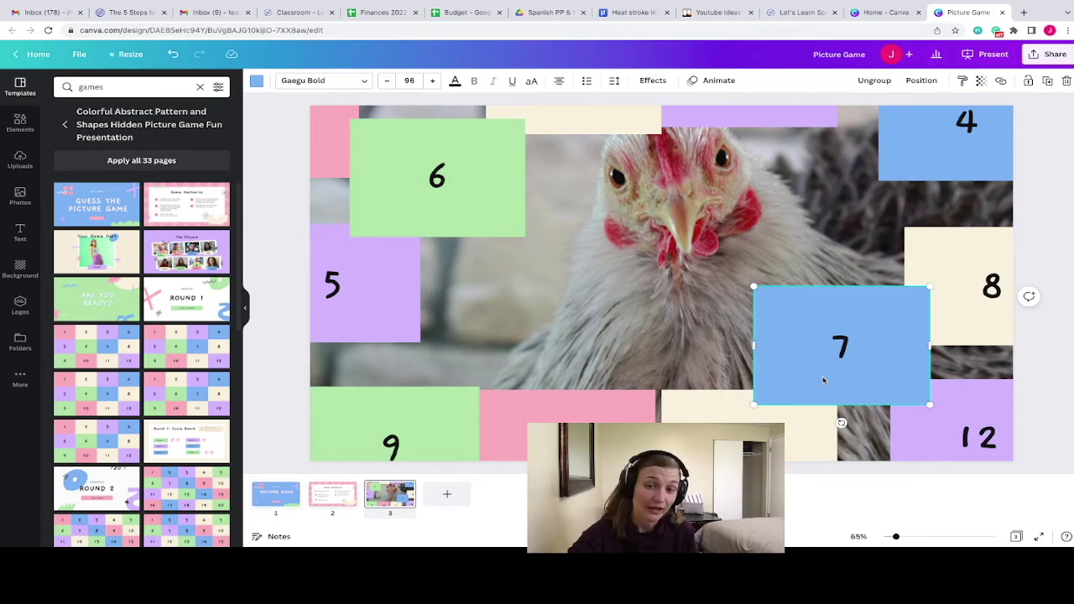
Delete the chicken picture behind the numbered cards on page 3 and open the photo library
left_click(646, 281)
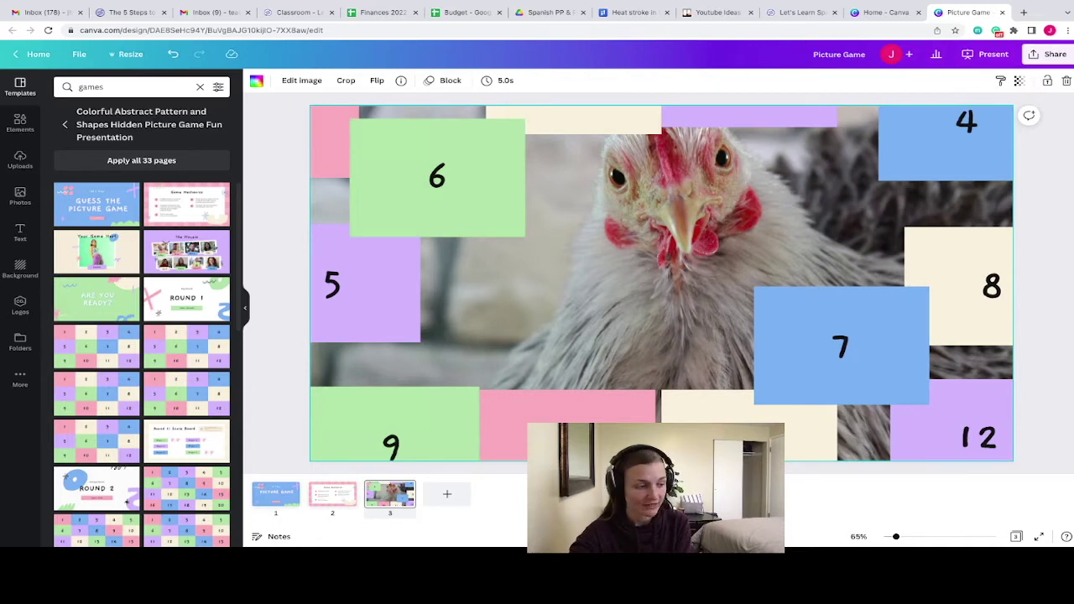
key("Delete")
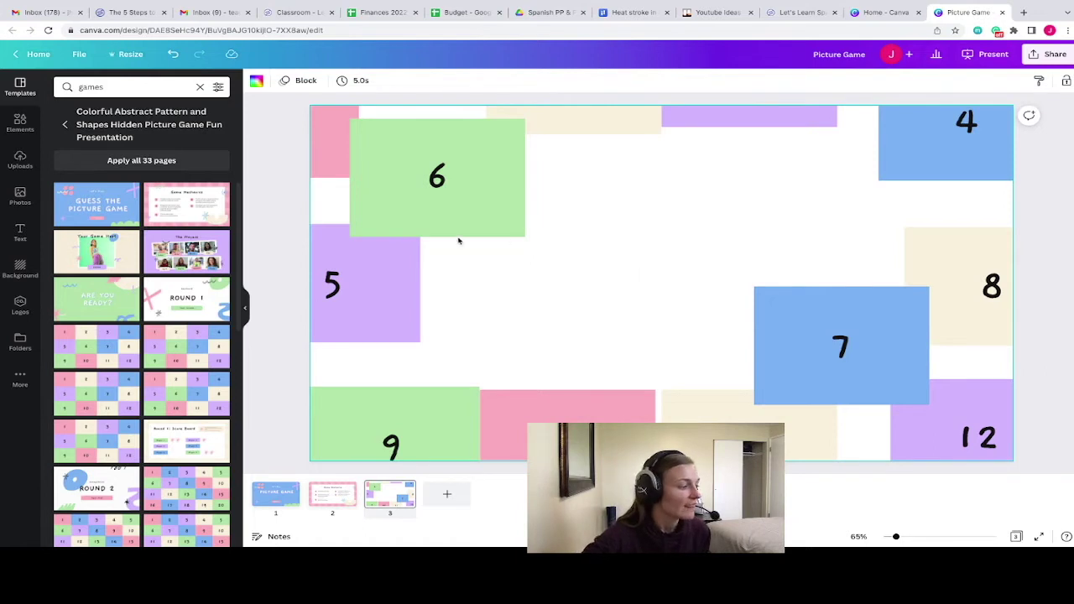
left_click(30, 202)
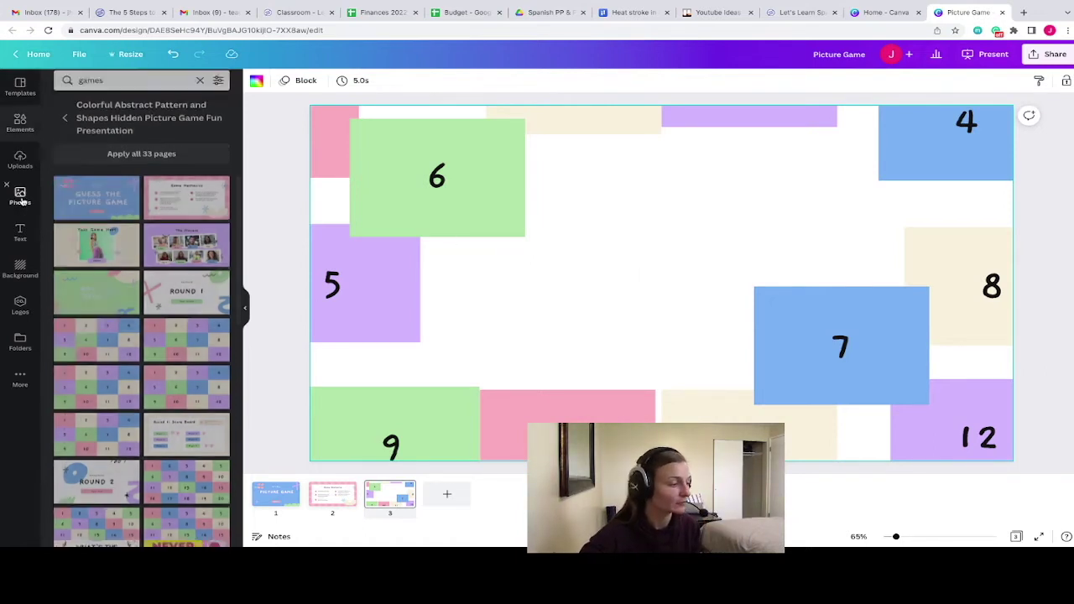
Search the photos for "backpack", add the green backpack with school supplies to page 3, and set it as the page background
left_click(109, 86)
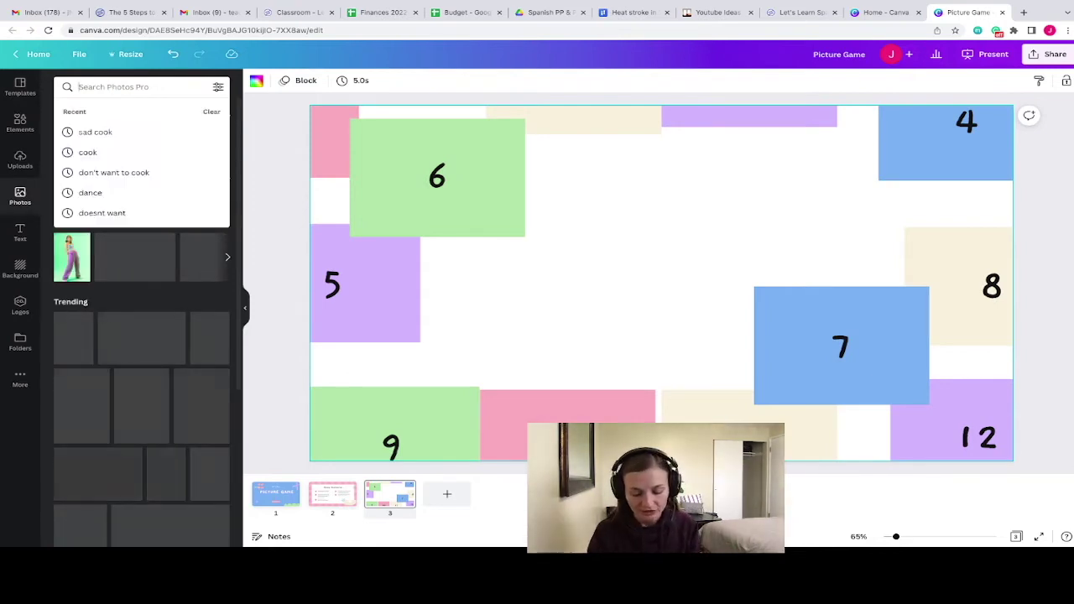
type("backpack")
key("Return")
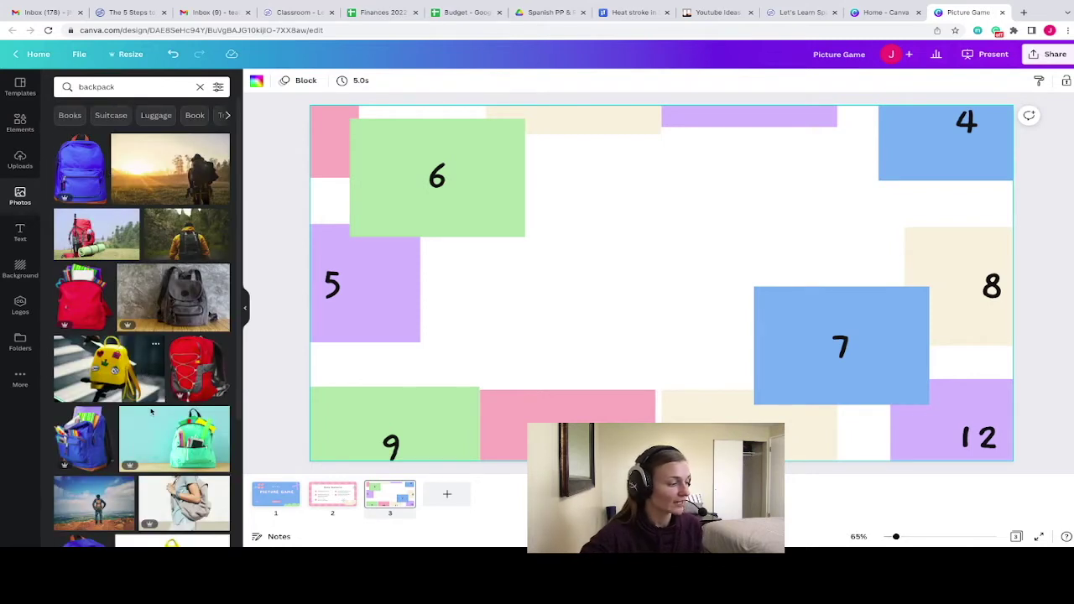
left_click(168, 440)
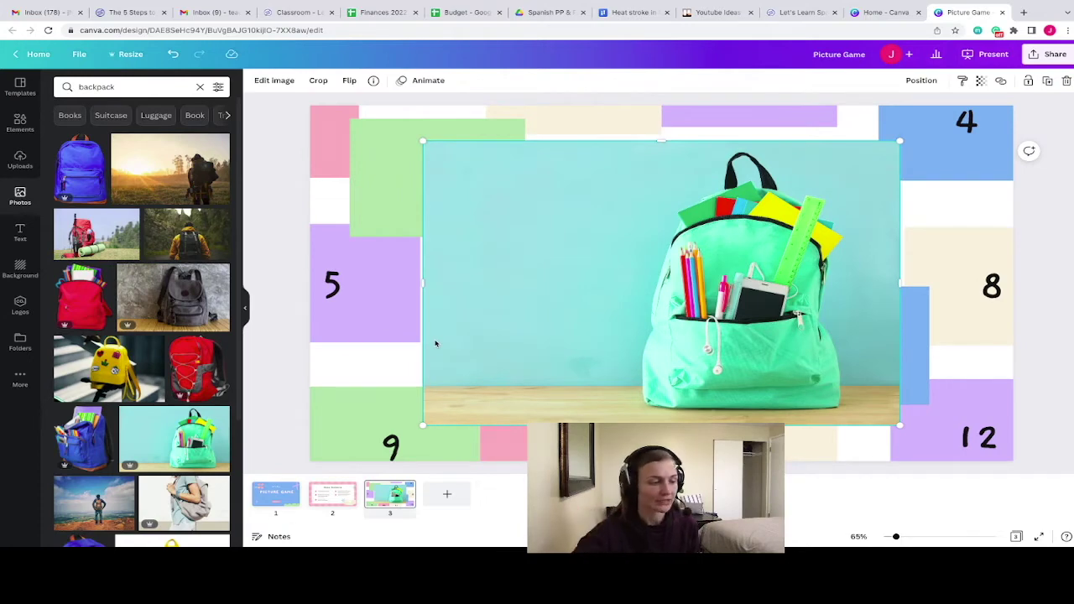
key("Escape")
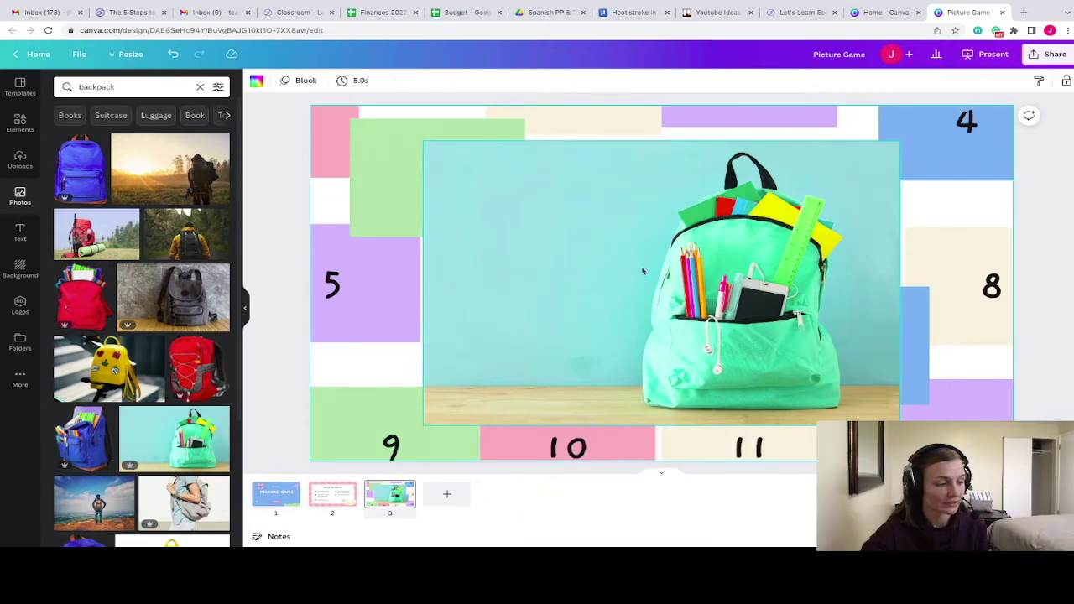
right_click(643, 271)
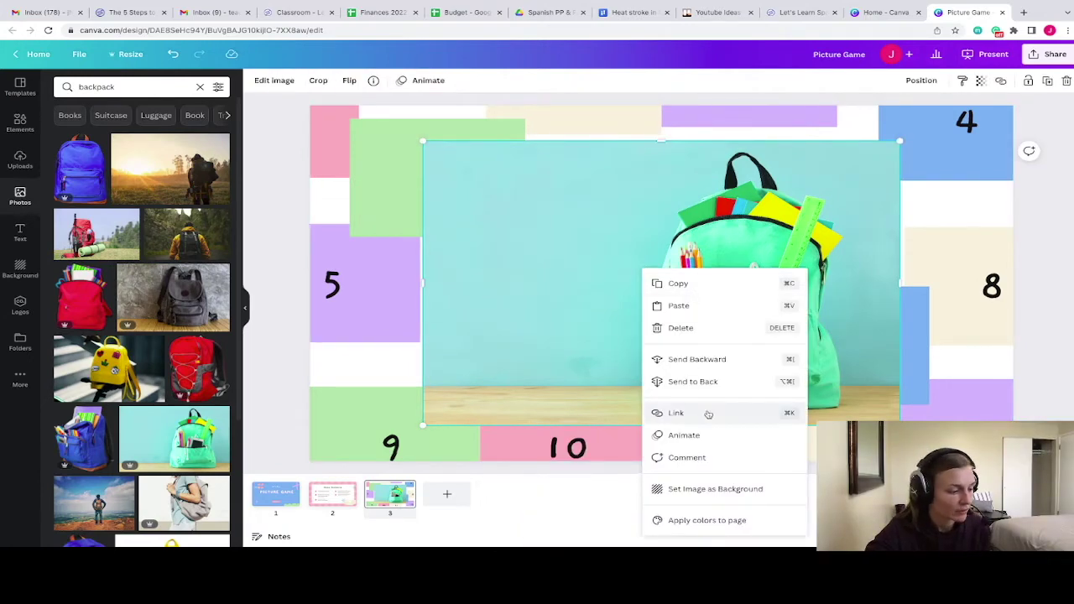
left_click(759, 491)
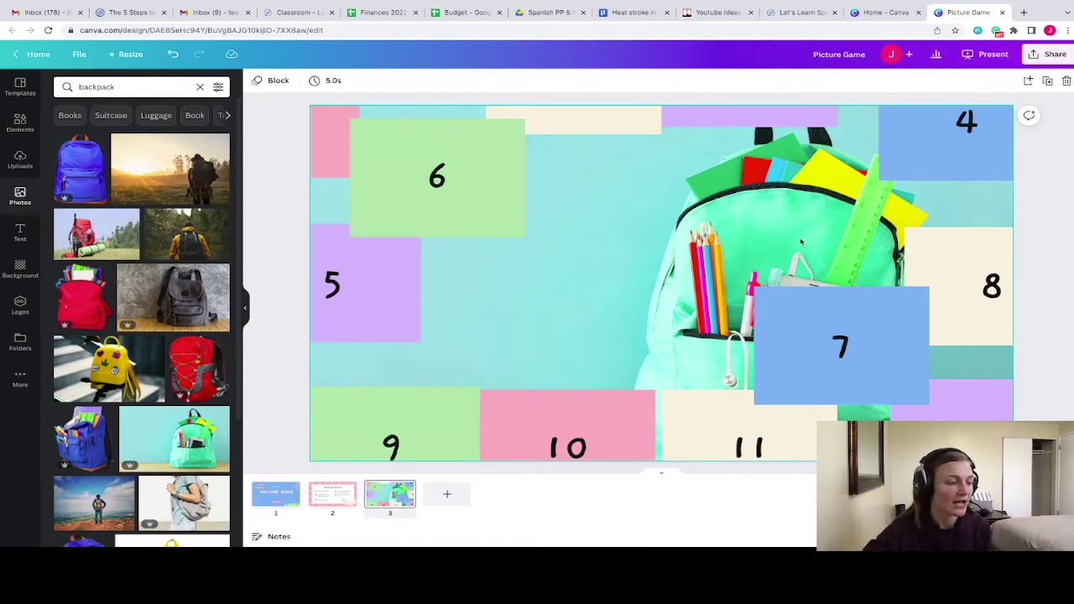
Fit card 12 back into its corner of the page 3 grid and reposition card 7 over the backpack
left_click_drag(822, 344, 795, 288)
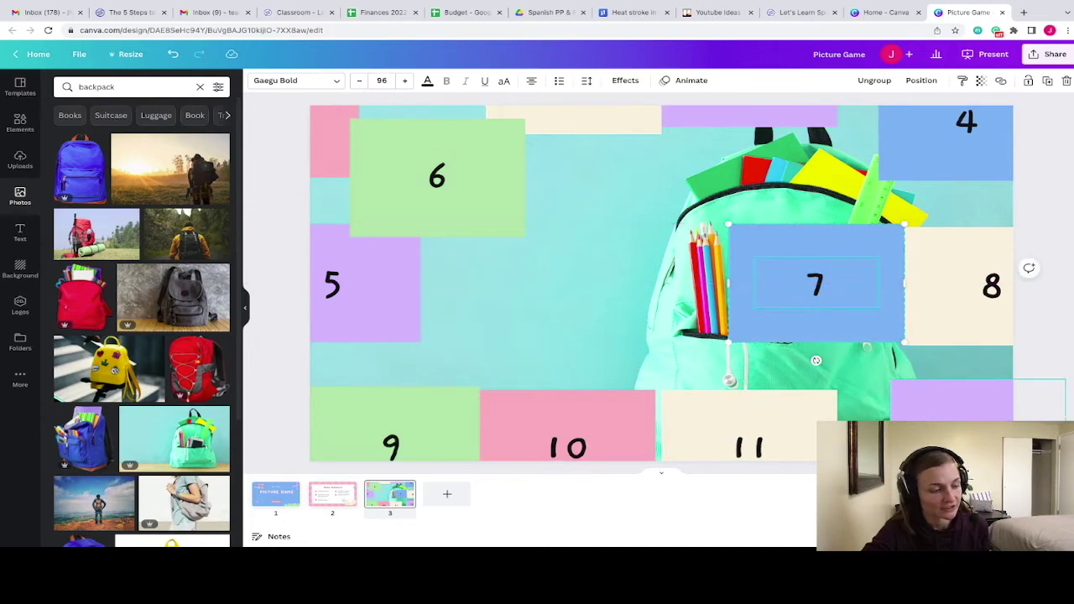
left_click_drag(935, 434, 883, 397)
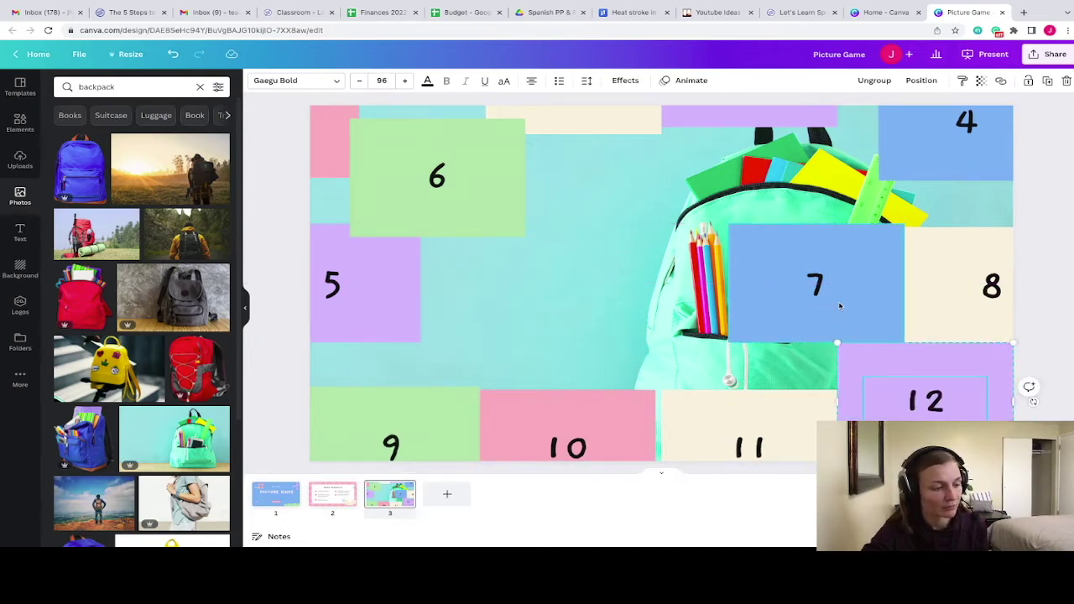
left_click_drag(839, 306, 868, 327)
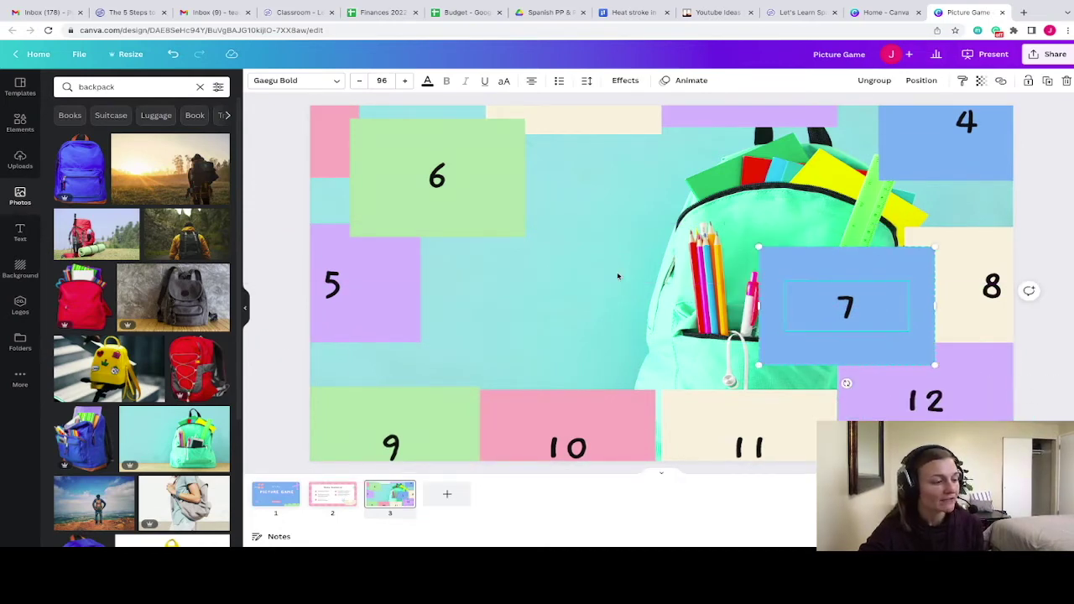
Try replacing page 3's green backpack background with the blue backpack photo, moving cards 11 and 12 outward to check it
left_click(618, 276)
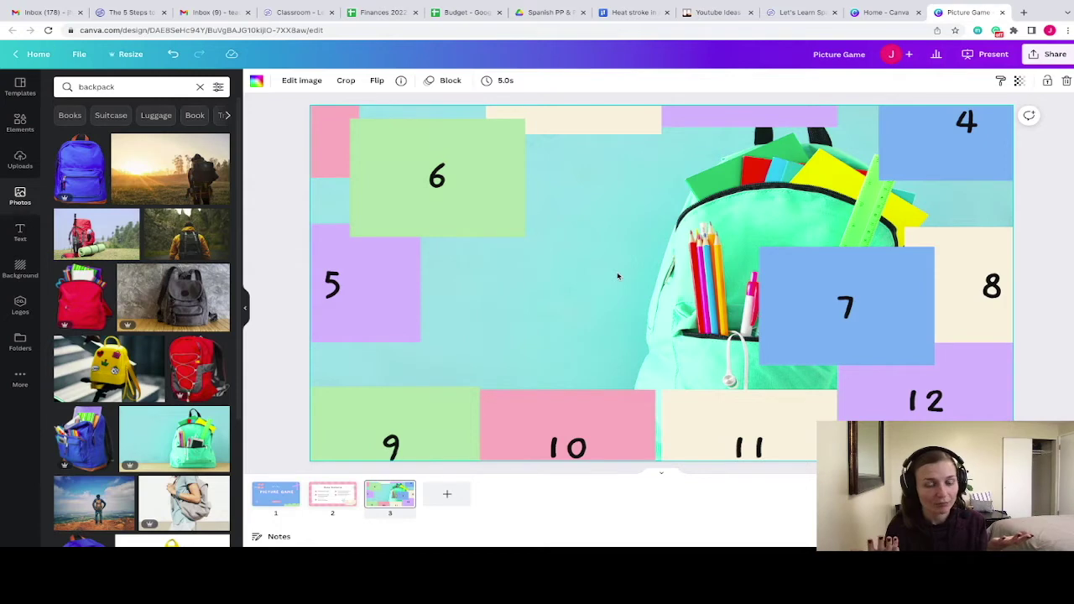
key("Delete")
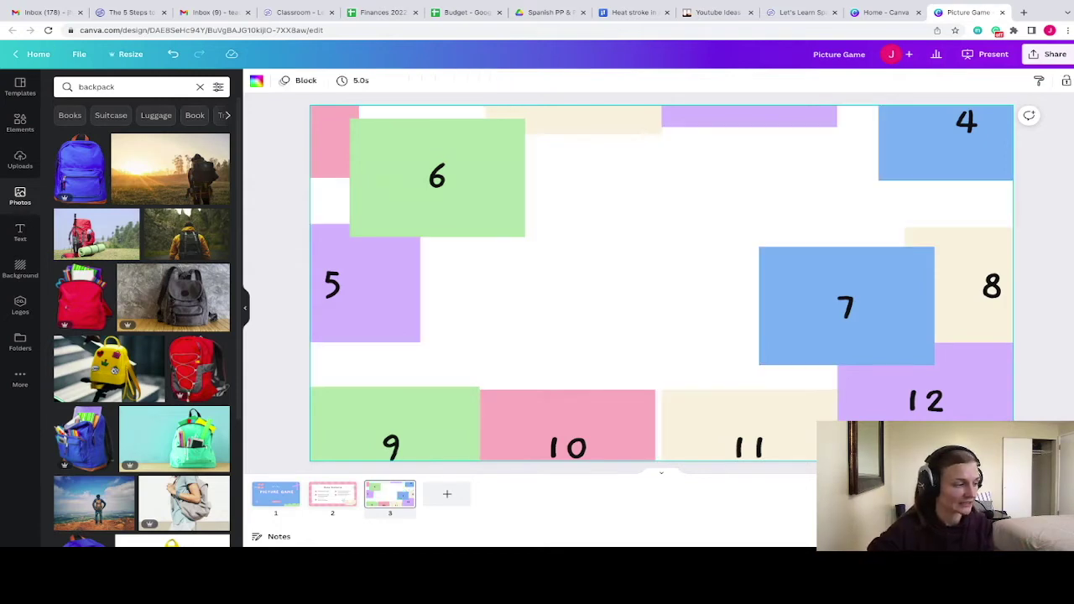
left_click(80, 168)
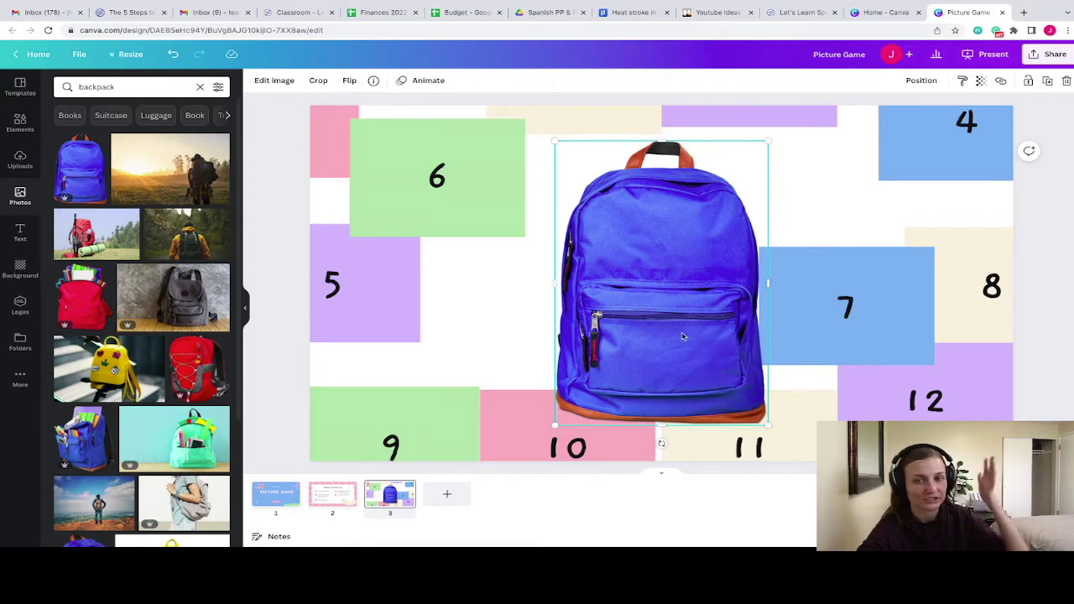
right_click(682, 336)
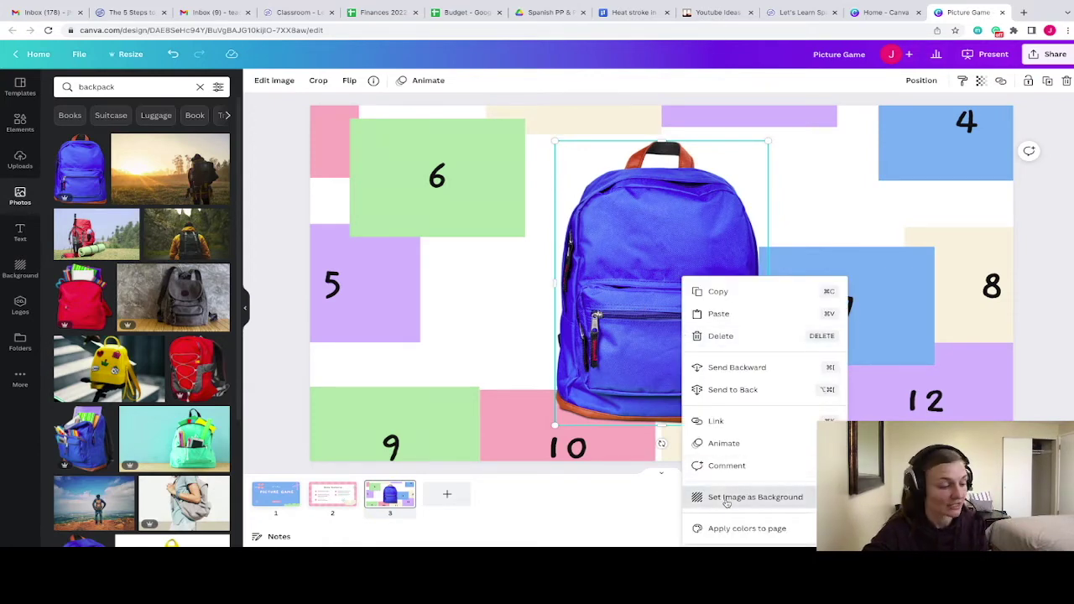
left_click(723, 496)
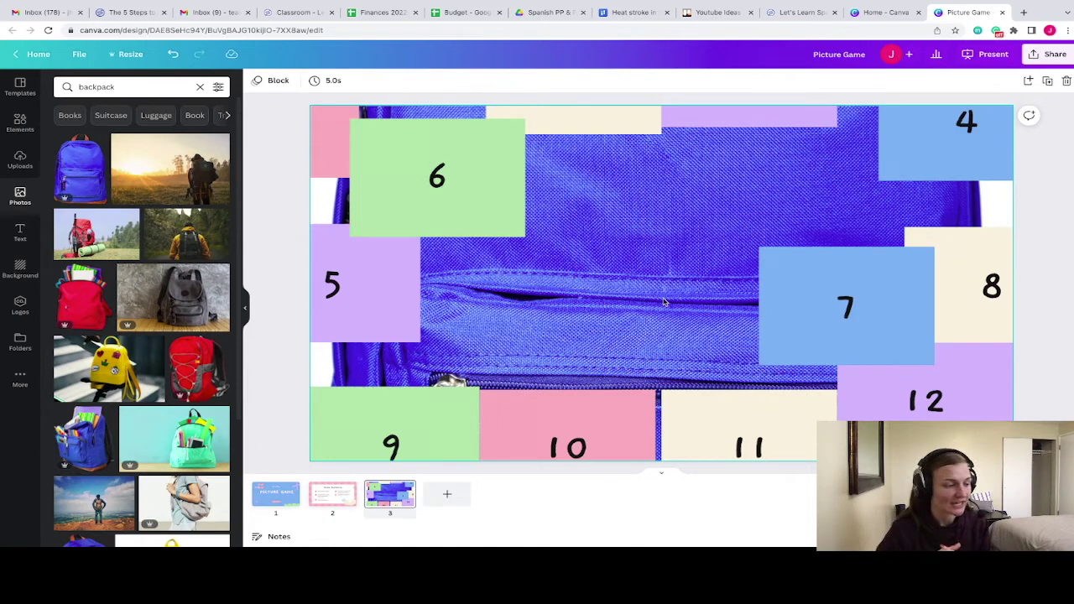
left_click_drag(734, 436, 731, 455)
left_click_drag(925, 392, 984, 403)
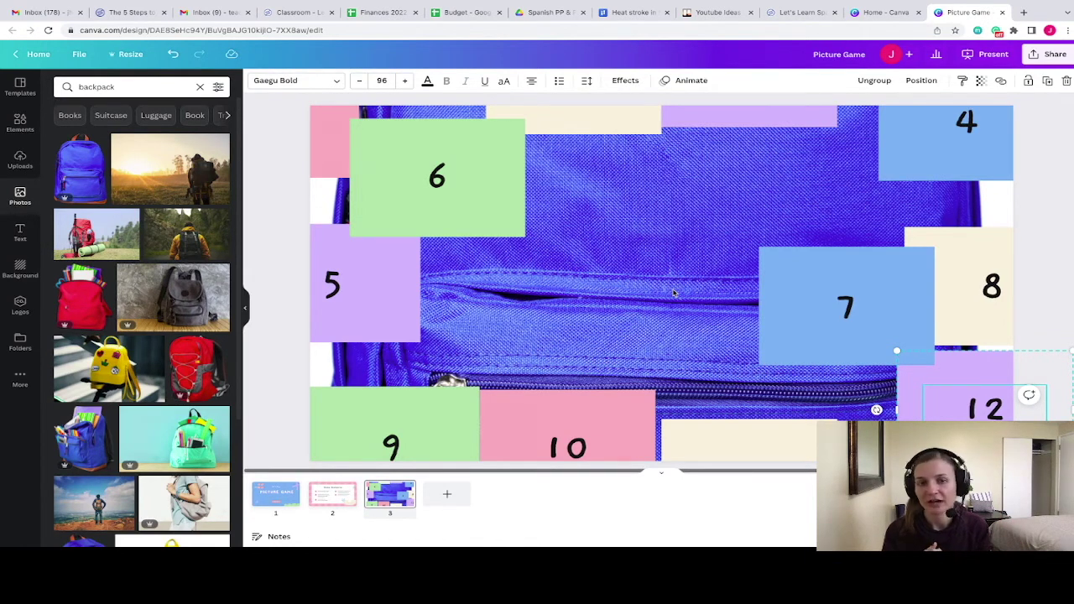
left_click(674, 292)
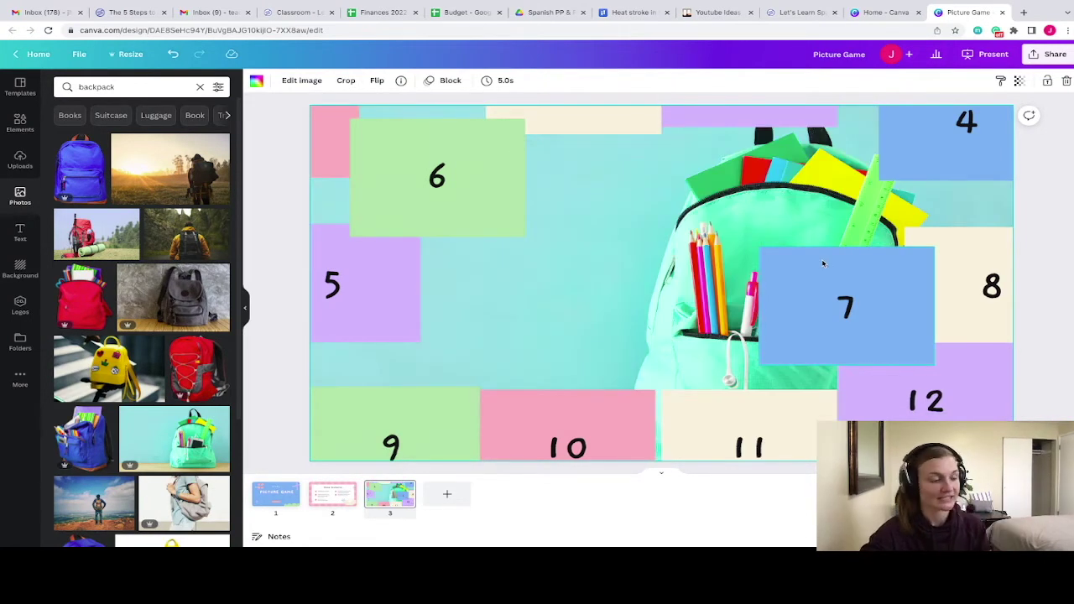
Rearrange the numbered cards on page 3 into a four-by-three grid in order from 1 to 12, covering the backpack picture
left_click_drag(469, 186, 565, 277)
left_click_drag(378, 273, 408, 254)
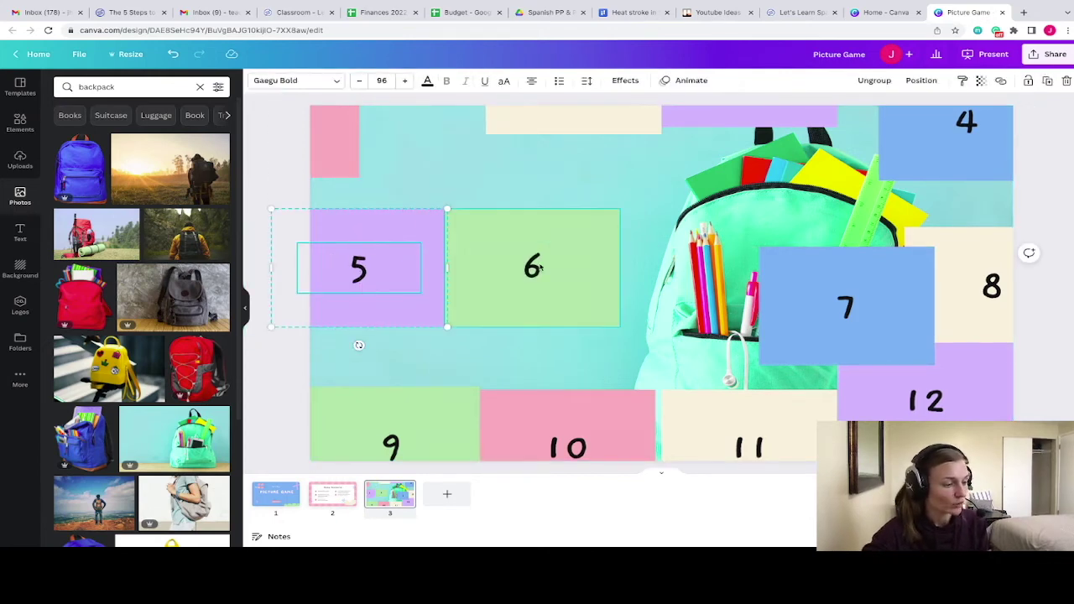
left_click_drag(541, 267, 568, 267)
left_click(407, 260)
left_click_drag(407, 261, 446, 261)
left_click(342, 145)
left_click_drag(342, 145, 467, 187)
left_click_drag(559, 113, 552, 202)
left_click_drag(416, 413, 421, 384)
left_click_drag(600, 391, 595, 382)
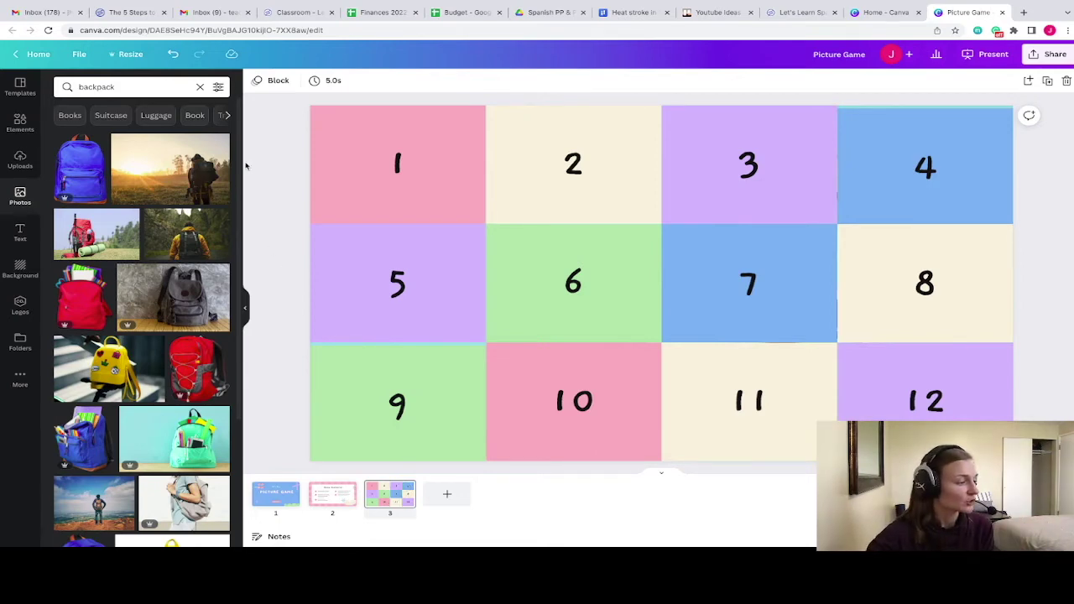
Return to the game template's layouts and add a fourth page with the "Round 1" title layout
left_click(22, 91)
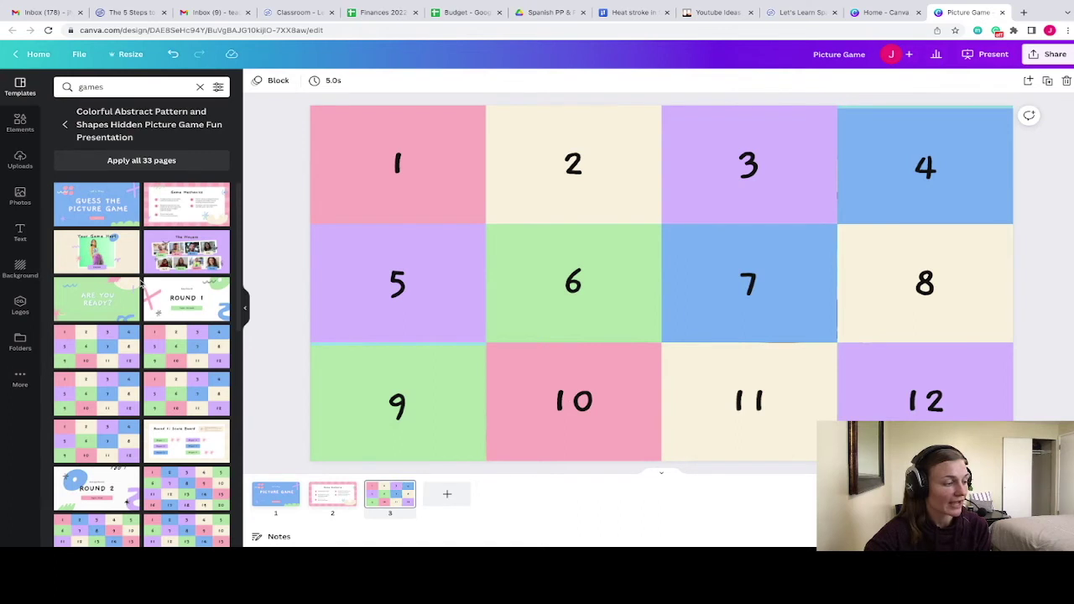
scroll(141, 281, "down", 1)
scroll(141, 284, "up", 1)
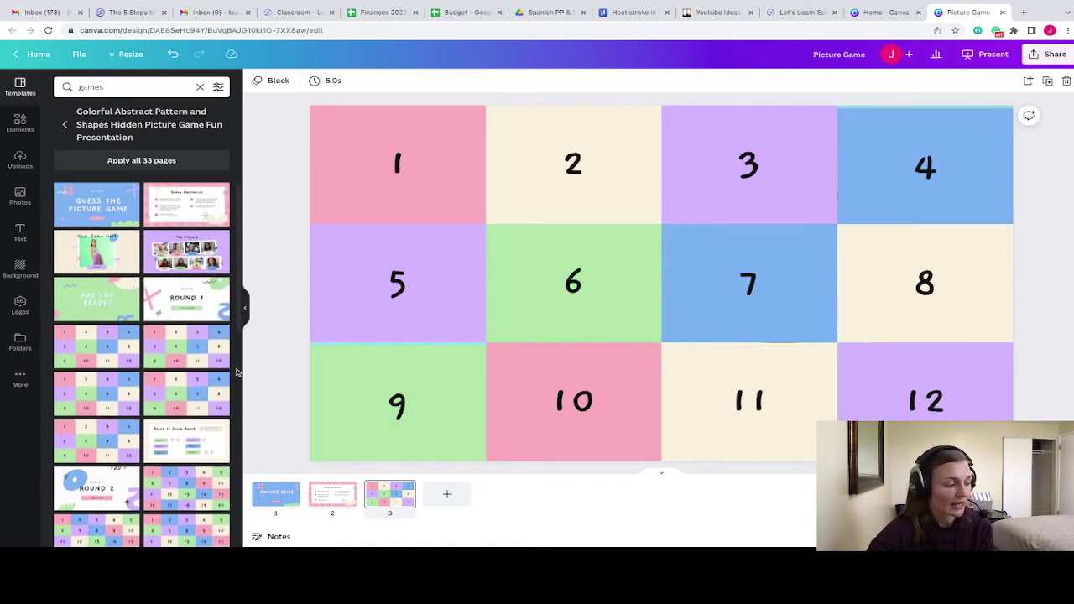
left_click(446, 498)
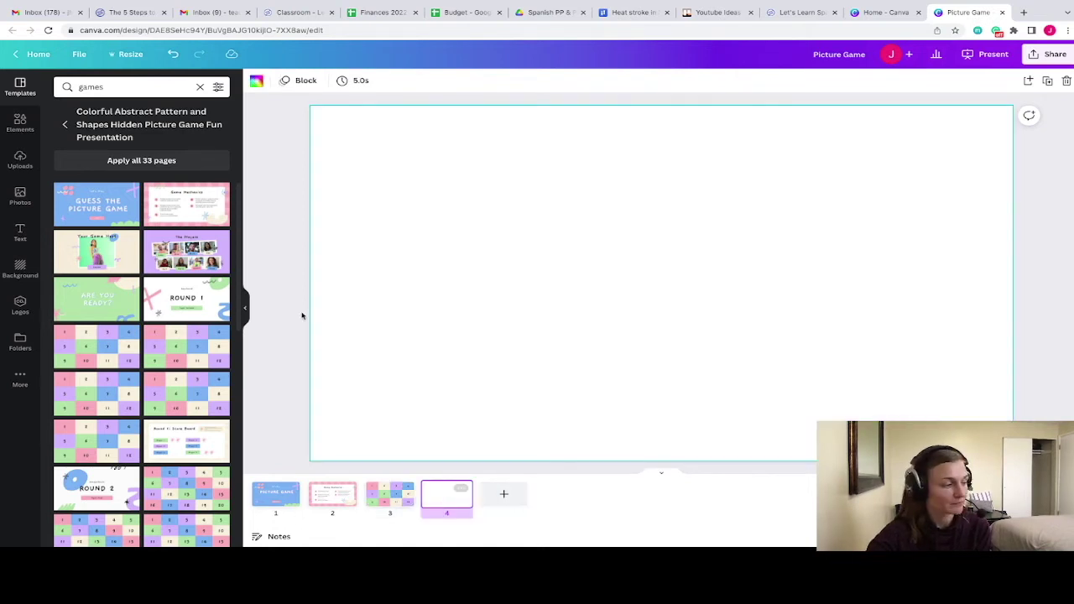
left_click(186, 298)
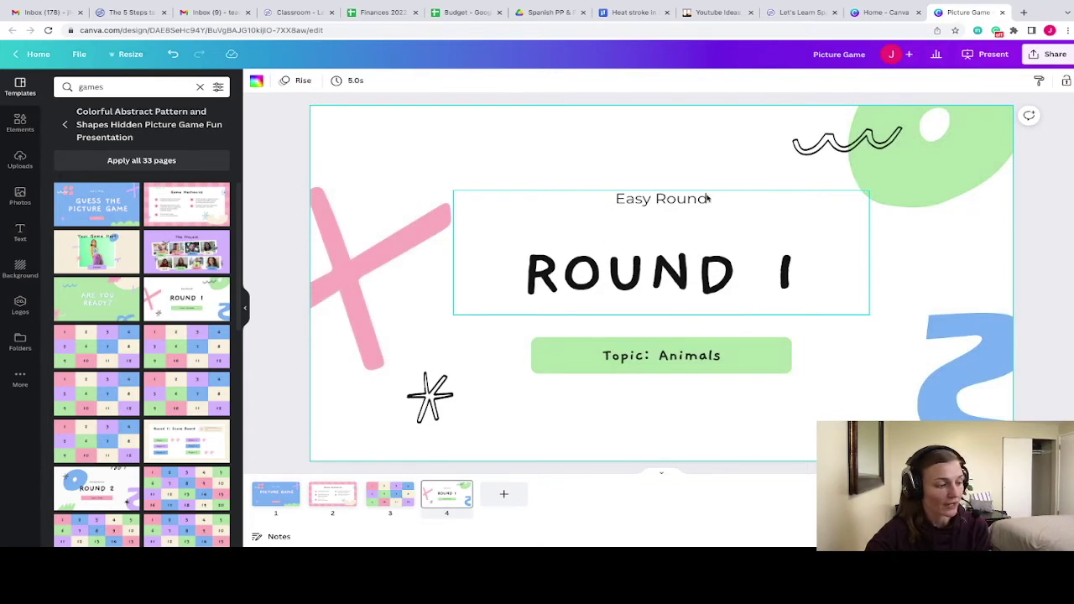
Remove the "Easy Round" text on page 4 and change the topic label to "Topic: Personal Pronoun/ Subject"
left_click_drag(707, 198, 618, 199)
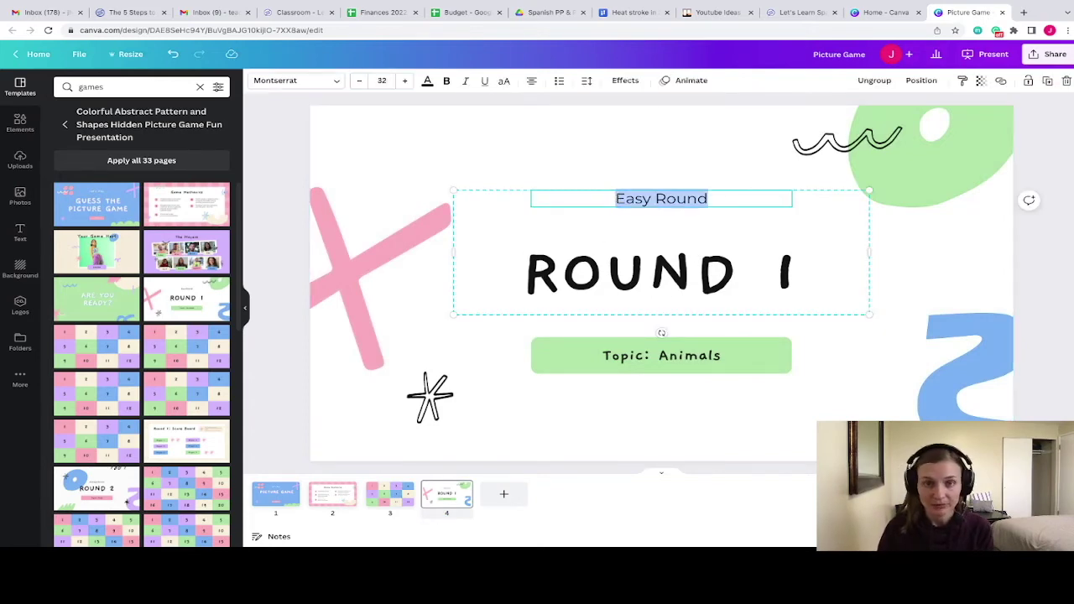
key("BackSpace")
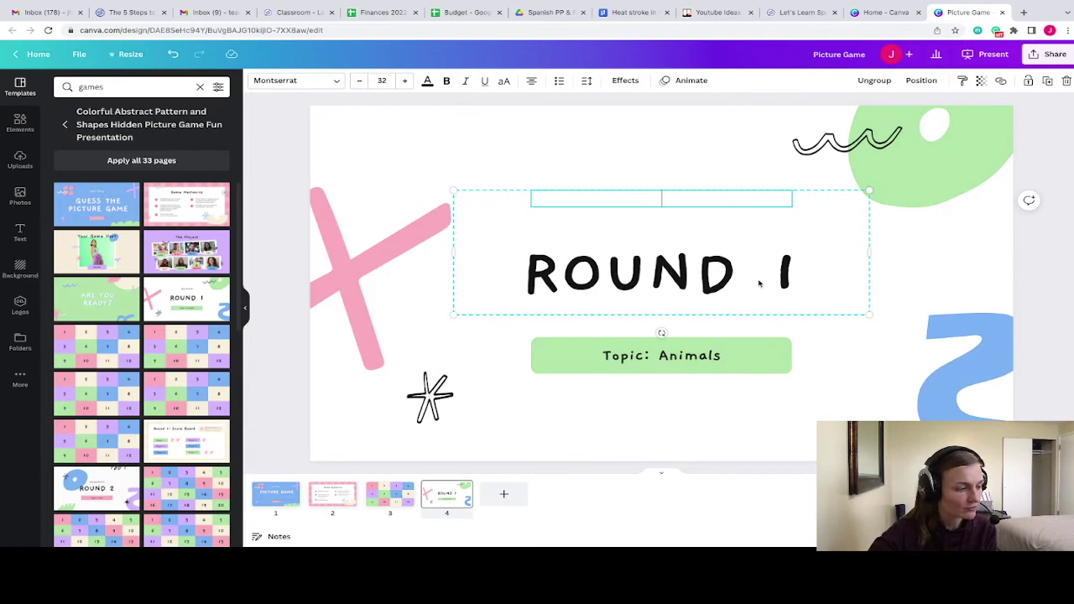
double_click(795, 273)
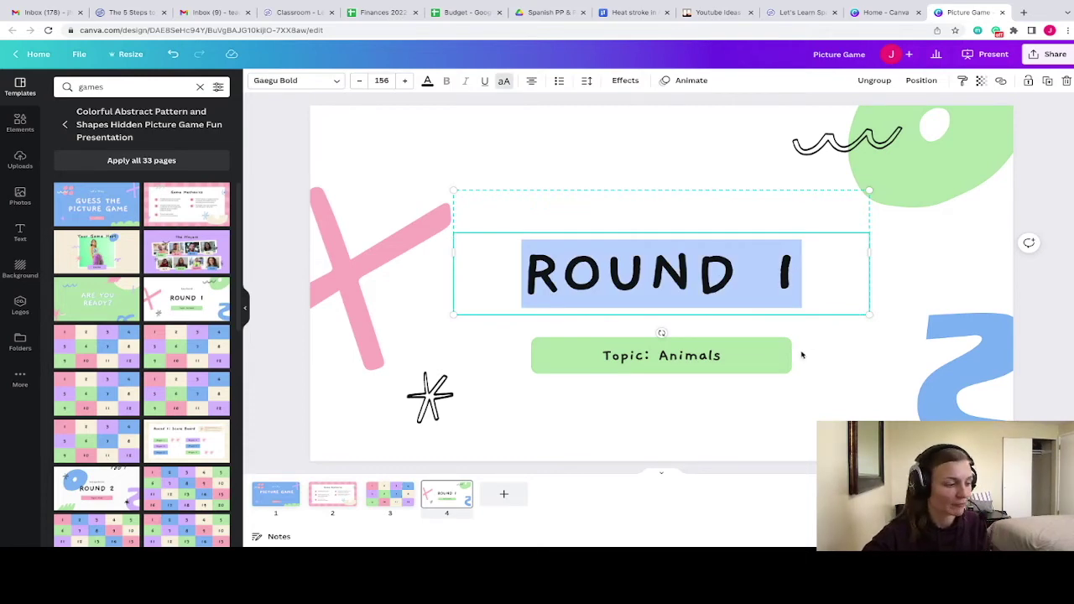
double_click(663, 355)
type("P")
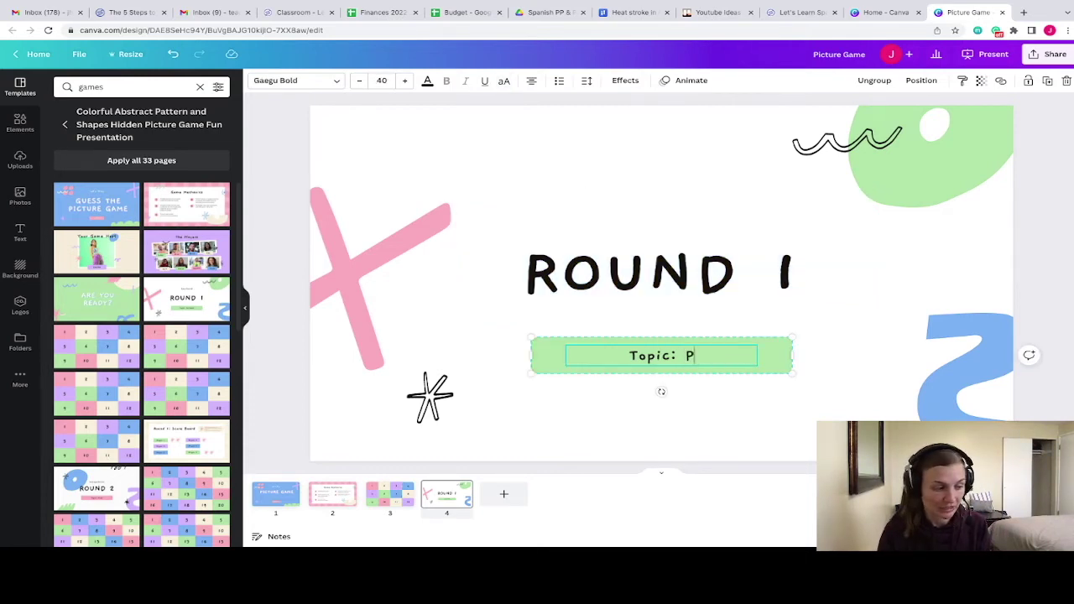
type("ersonal Prono")
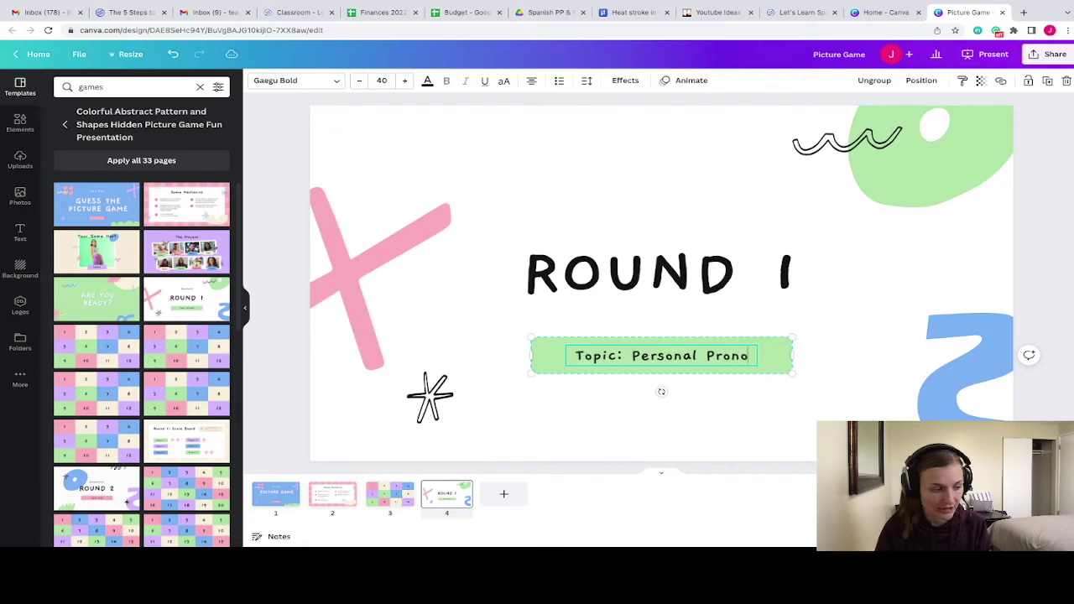
type("un/ Subject")
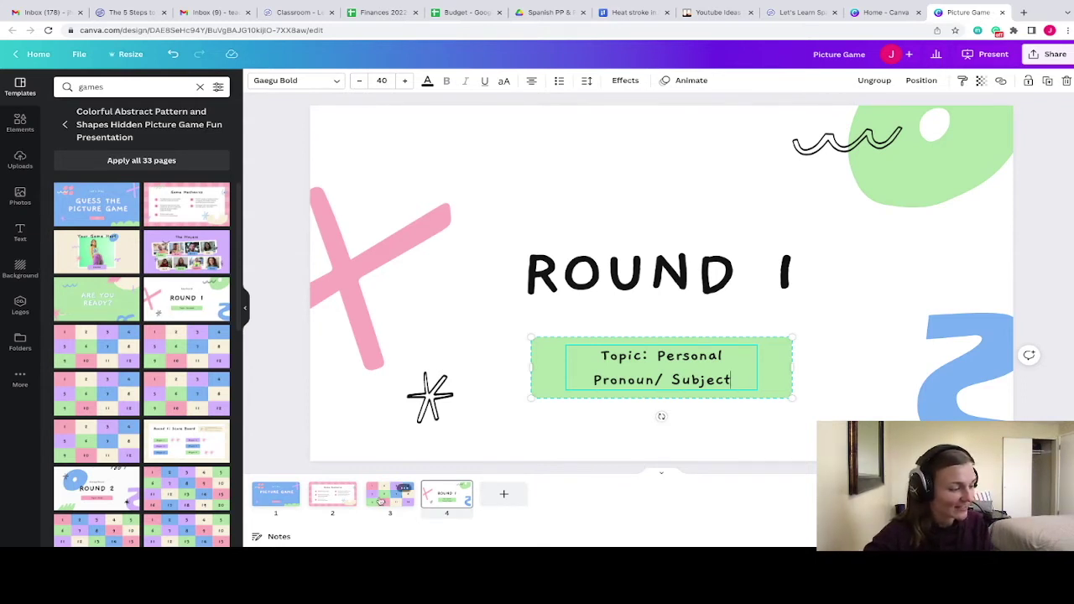
Add a fifth page with the second 12-card numbered grid layout
left_click(504, 494)
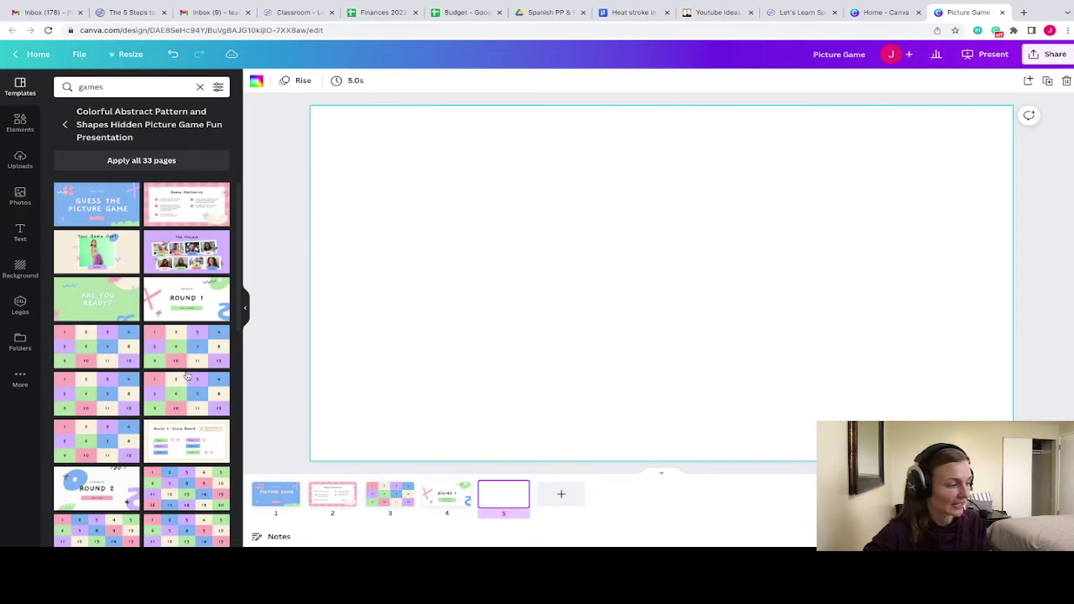
left_click(201, 348)
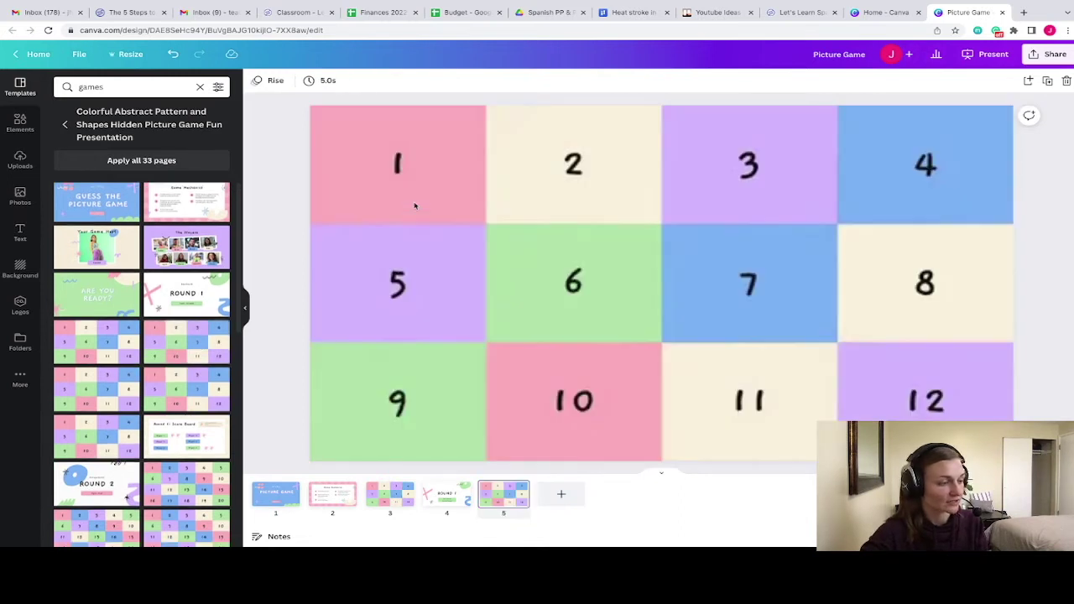
left_click(416, 177)
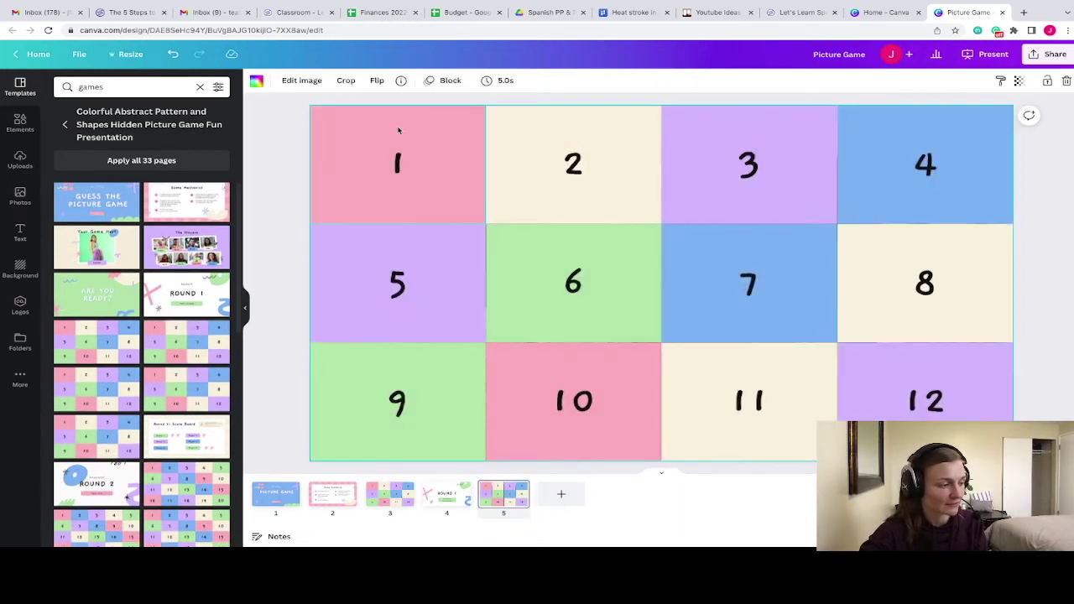
Move cards 1 to 4, 8, 11 and 12 outward on page 5 and delete the alpaca picture behind the grid
left_click_drag(398, 130, 399, 97)
left_click_drag(573, 160, 578, 104)
left_click_drag(727, 120, 724, 95)
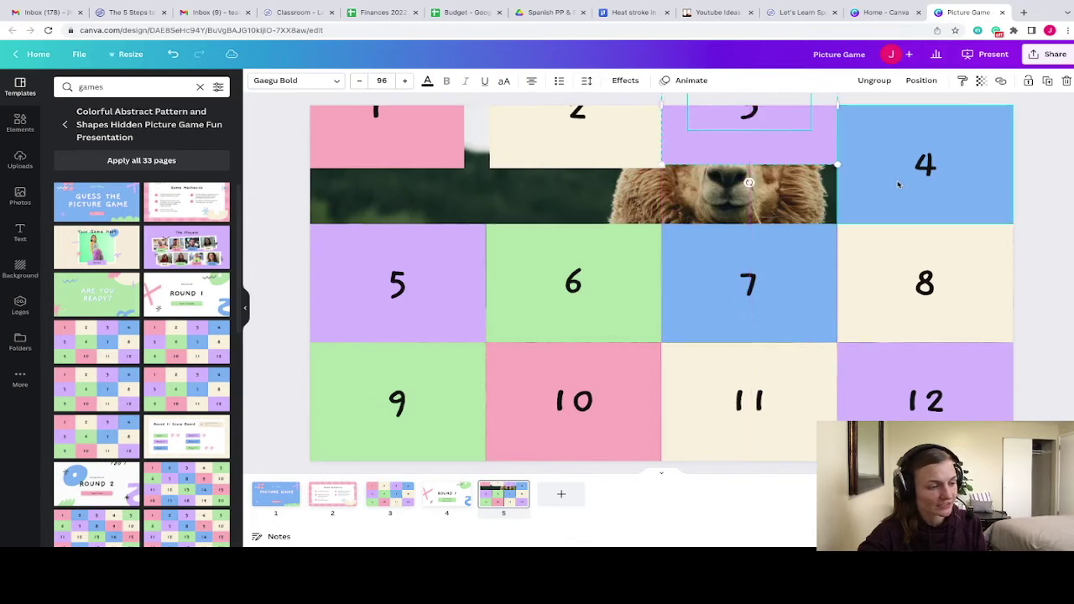
left_click_drag(898, 185, 898, 120)
left_click_drag(925, 283, 1014, 288)
left_click_drag(925, 401, 990, 428)
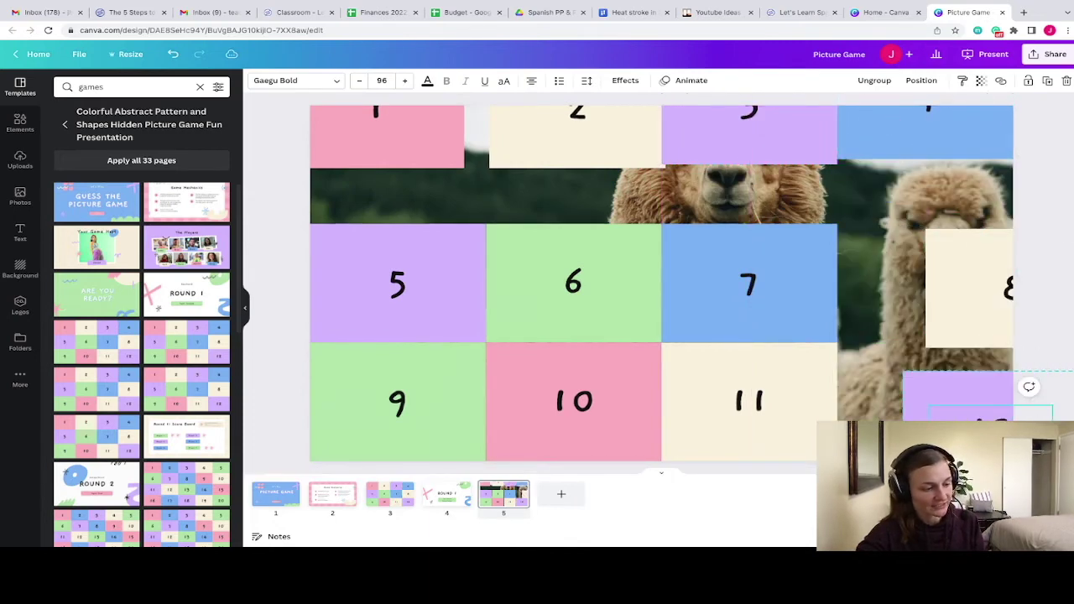
left_click_drag(785, 427, 787, 492)
left_click(872, 330)
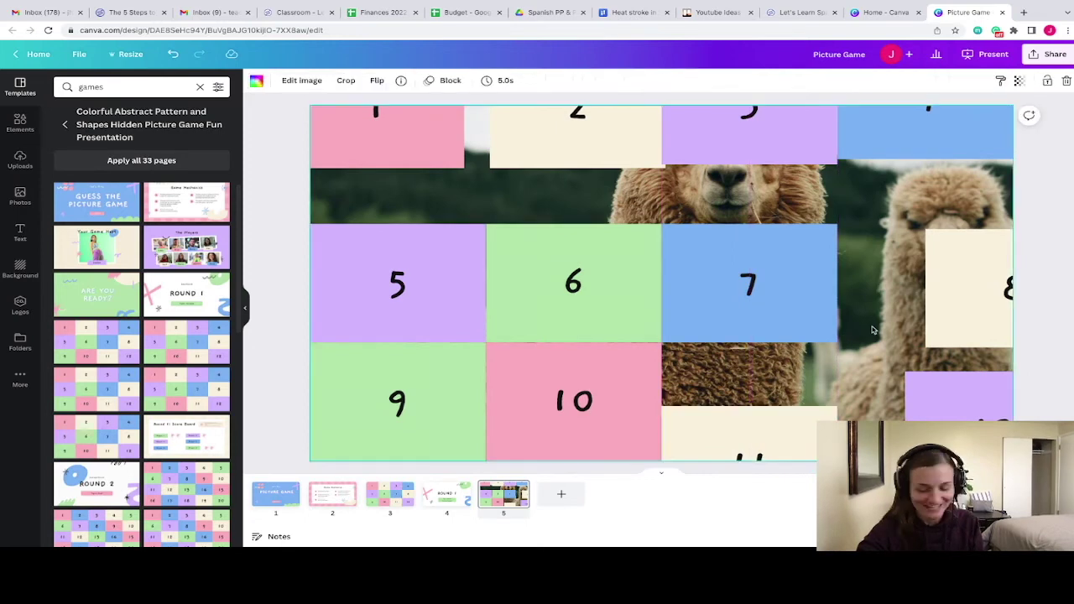
key("Delete")
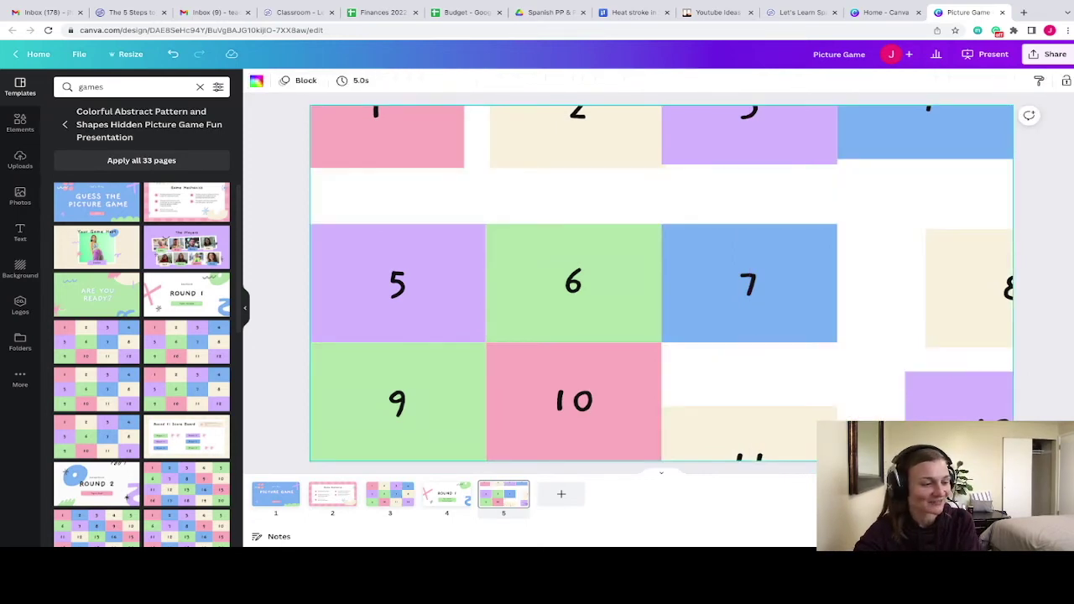
Search the photos for "students" and set the picture of three students sitting on wooden steps as page 5's background
left_click(25, 198)
left_click(75, 85)
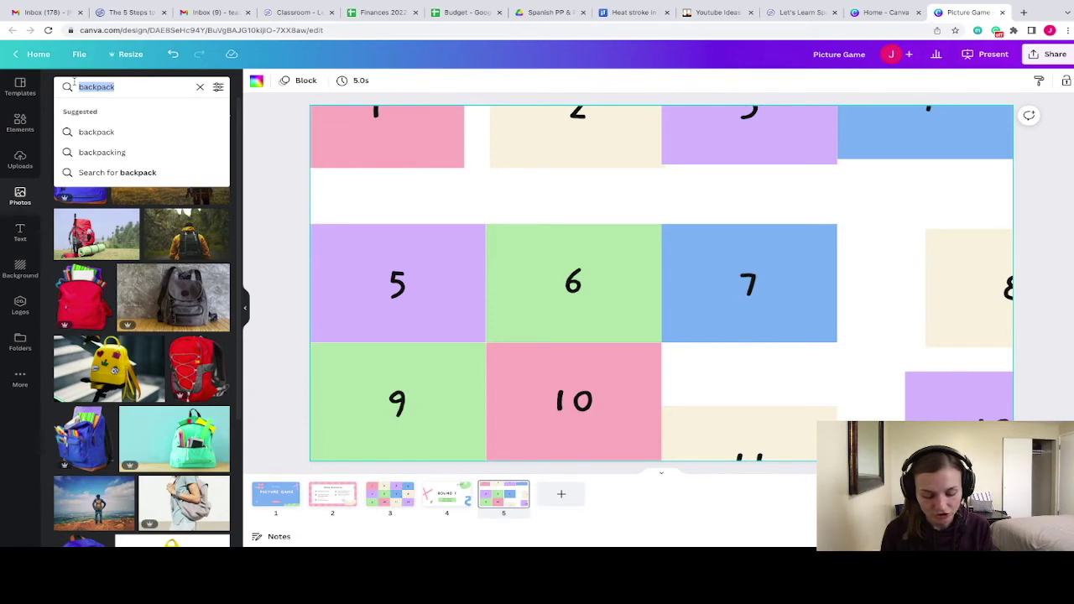
type("students")
key("Return")
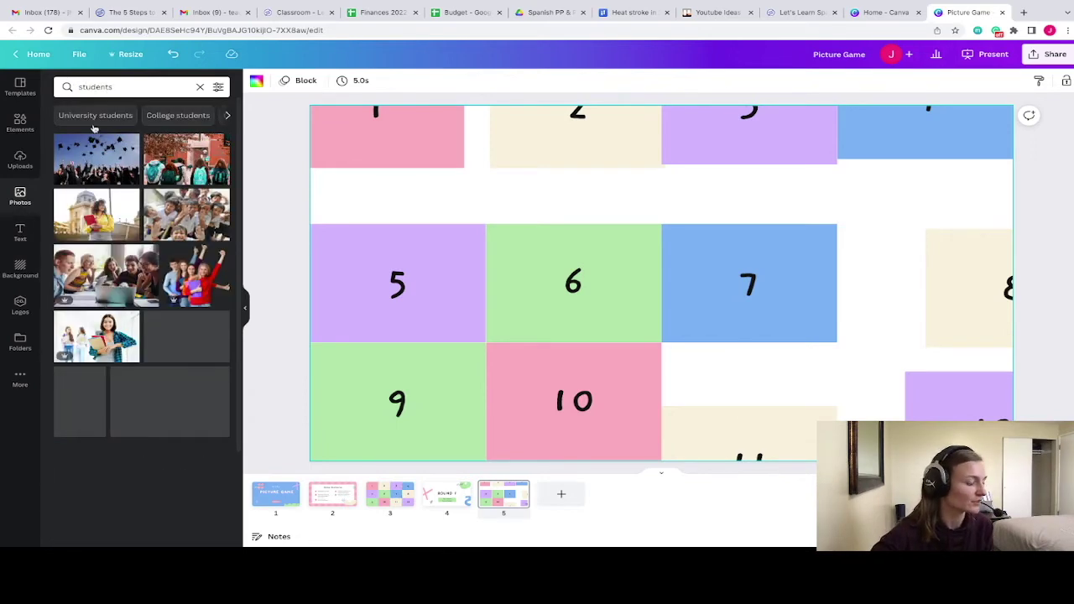
left_click(185, 465)
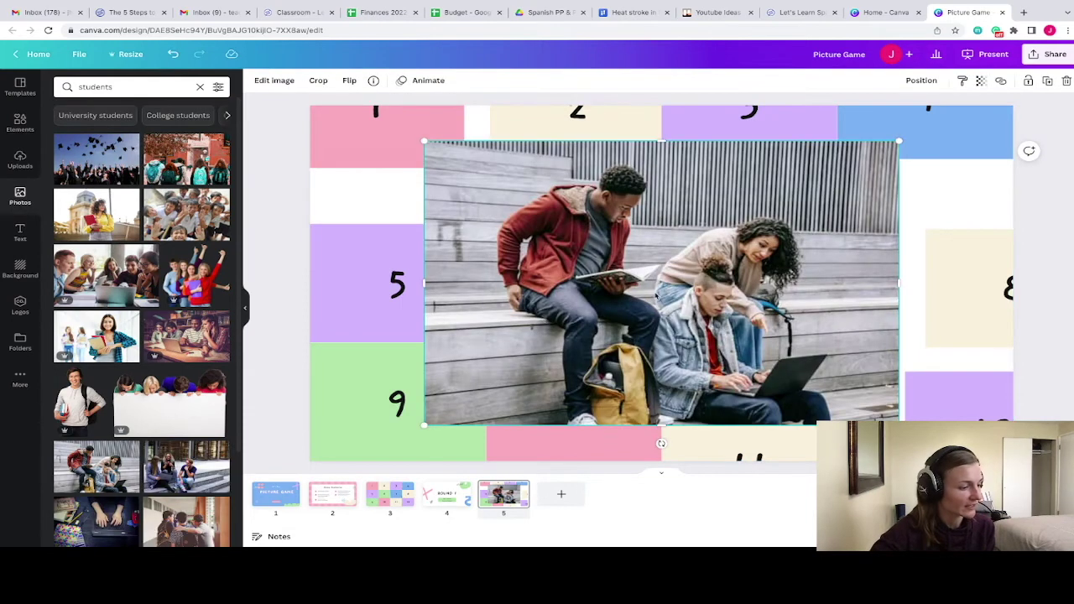
right_click(659, 295)
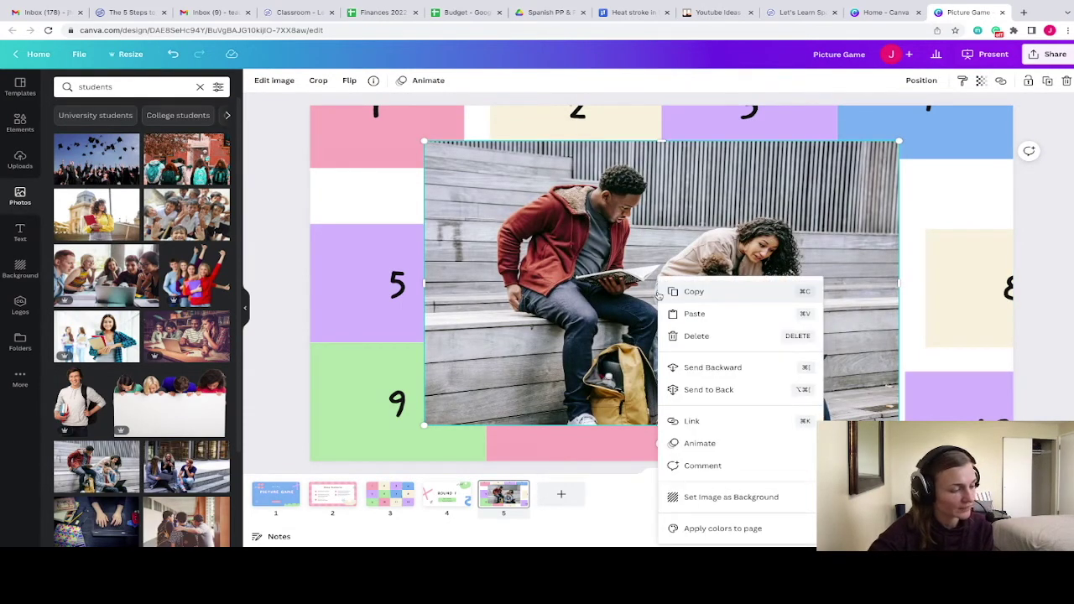
left_click(713, 496)
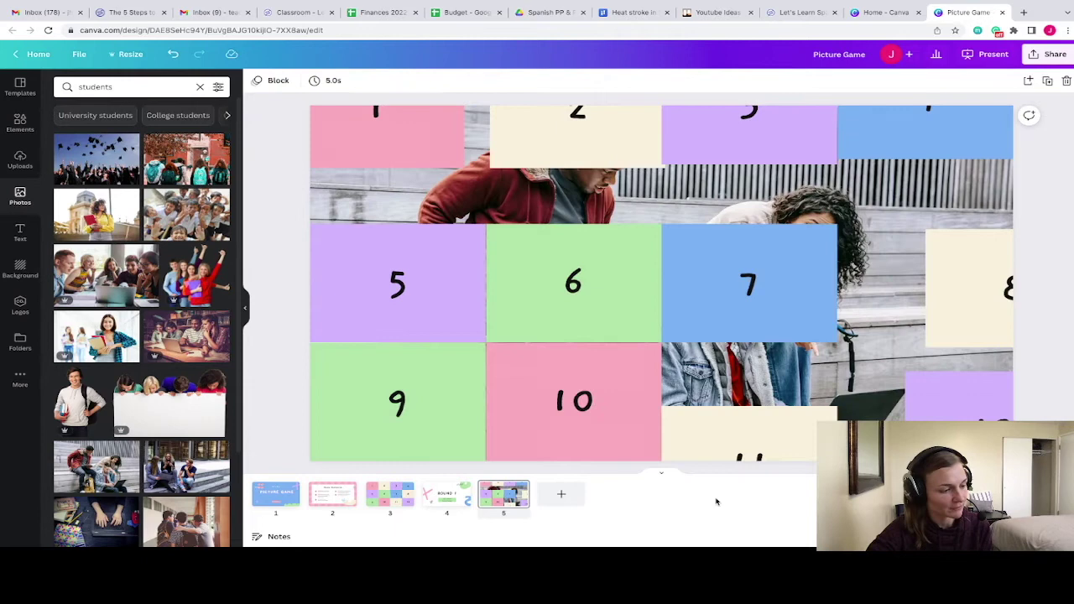
Move cards 8, 11, 12, 4, 3, 2 and 1 back into the grid to cover the students picture completely
left_click(948, 292)
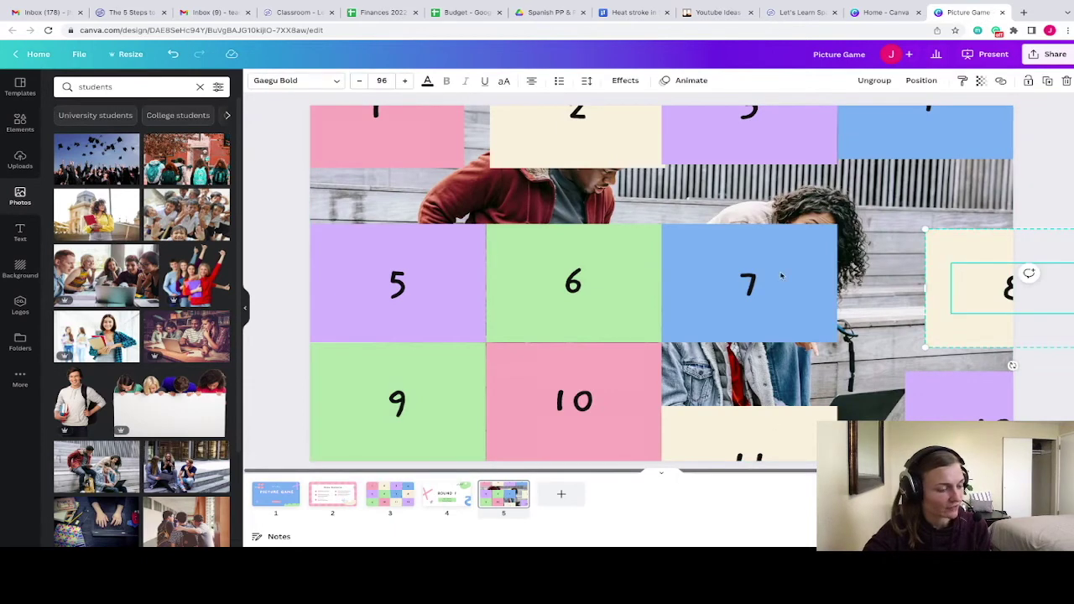
left_click_drag(948, 292, 874, 287)
left_click_drag(780, 443, 780, 379)
left_click_drag(948, 414, 880, 384)
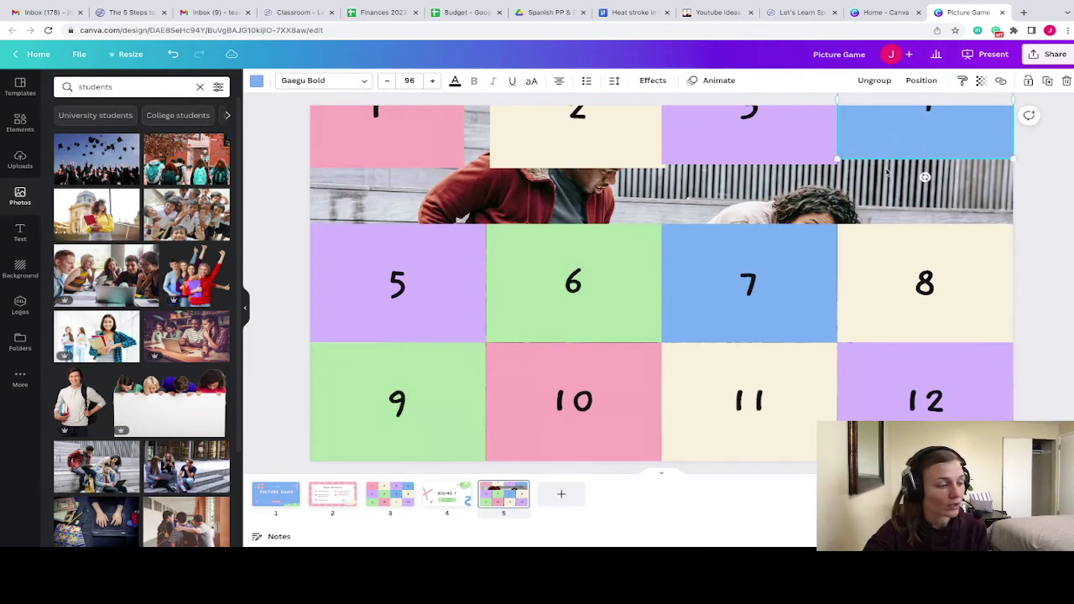
left_click_drag(923, 175, 923, 234)
left_click_drag(756, 156, 755, 215)
left_click_drag(604, 137, 603, 194)
left_click_drag(439, 134, 460, 188)
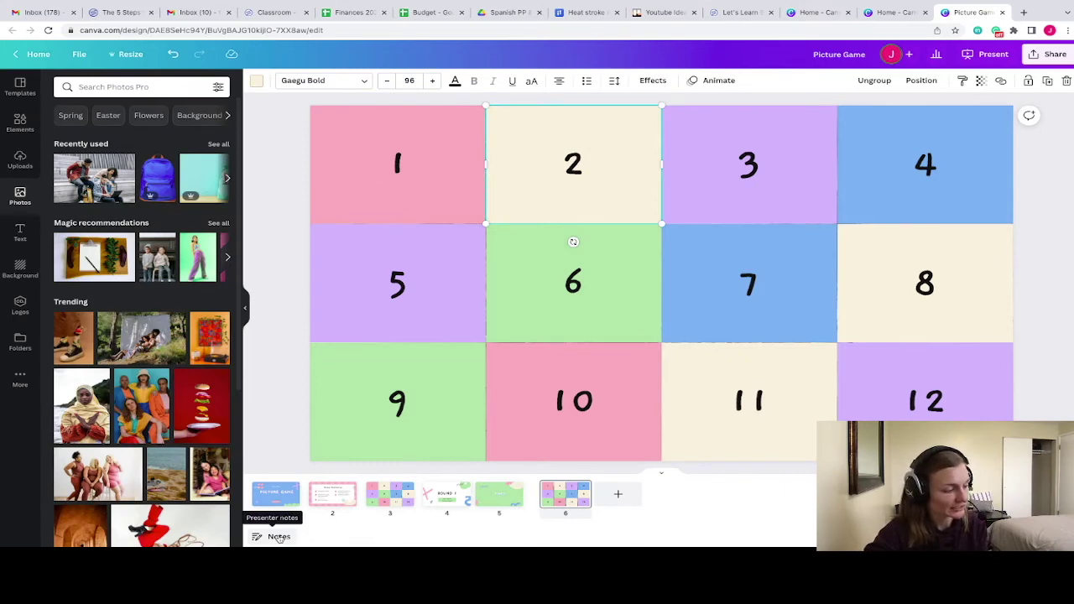
Add the presenter note "3 students-they" to the students grid page and the note "backpack" to page 3
left_click(279, 537)
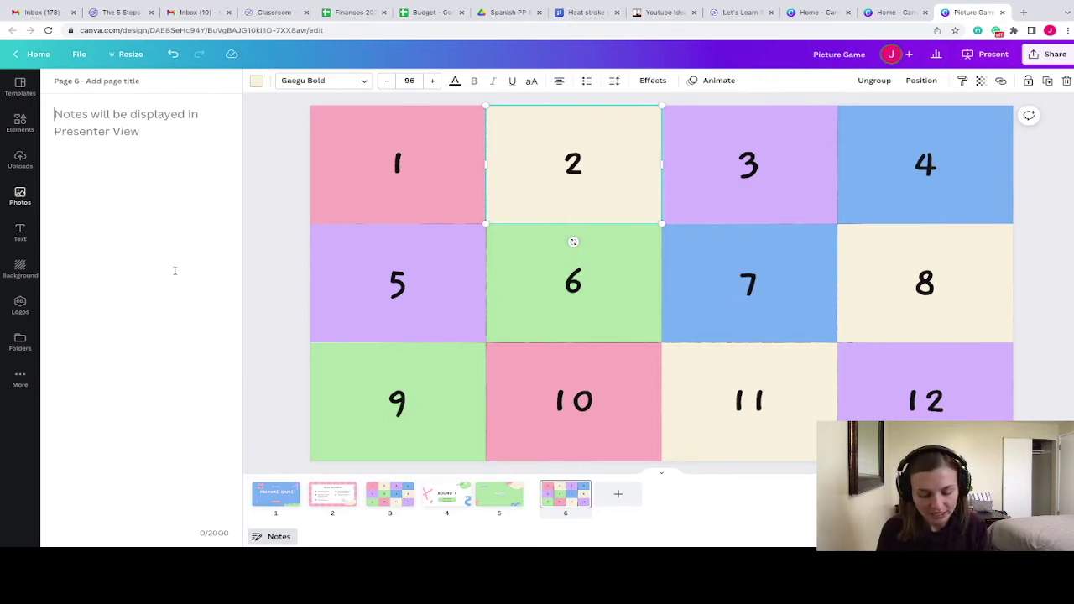
type("3 students-they")
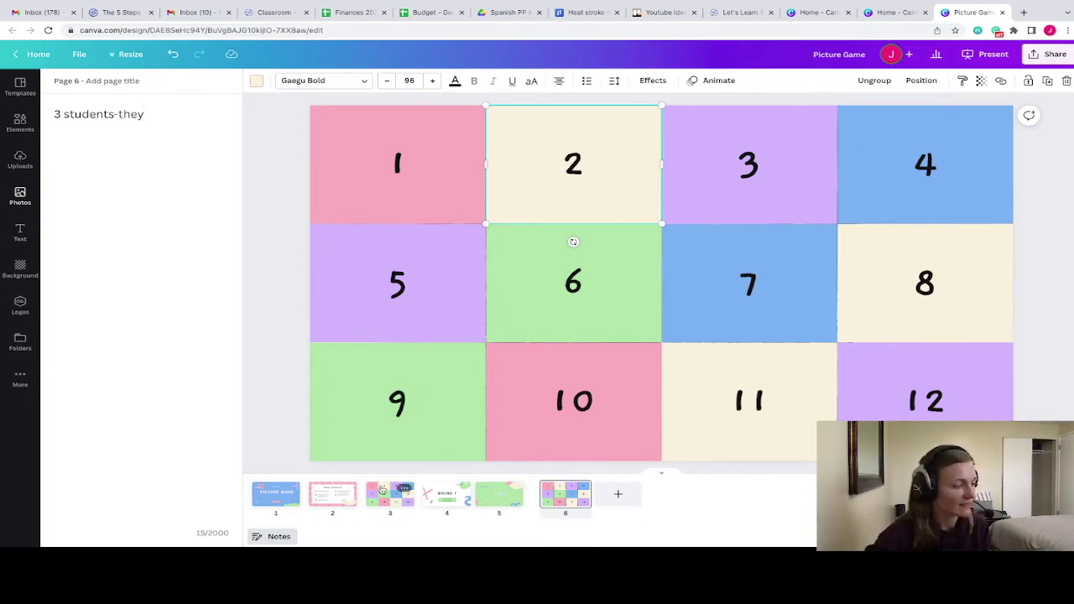
left_click(382, 490)
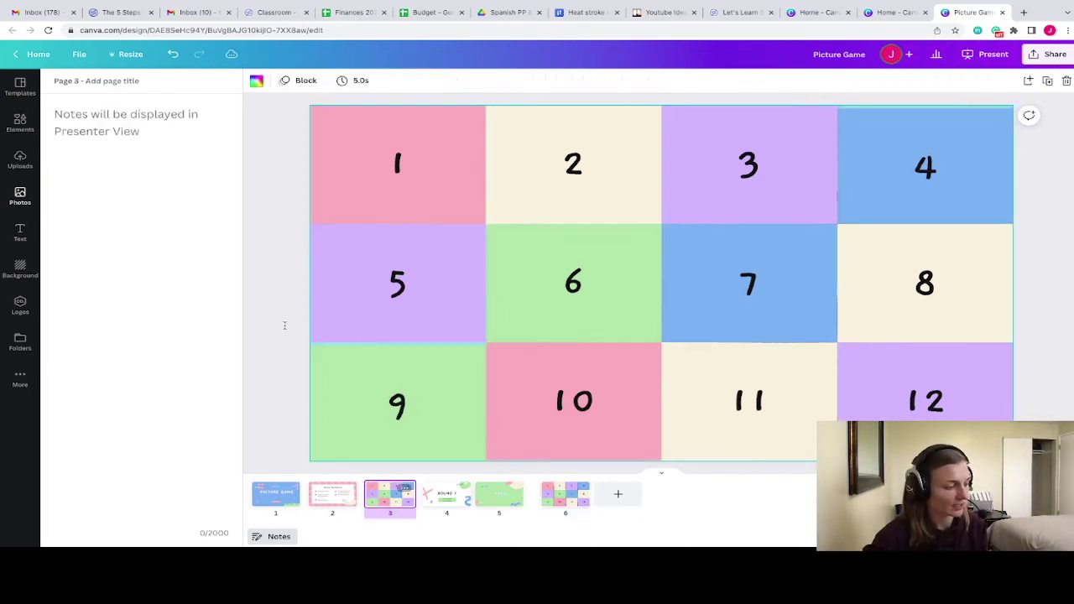
left_click(168, 173)
type("backpack")
Reorder the pages so the students grid comes fifth, ahead of the green "THEY" page
left_click(554, 497)
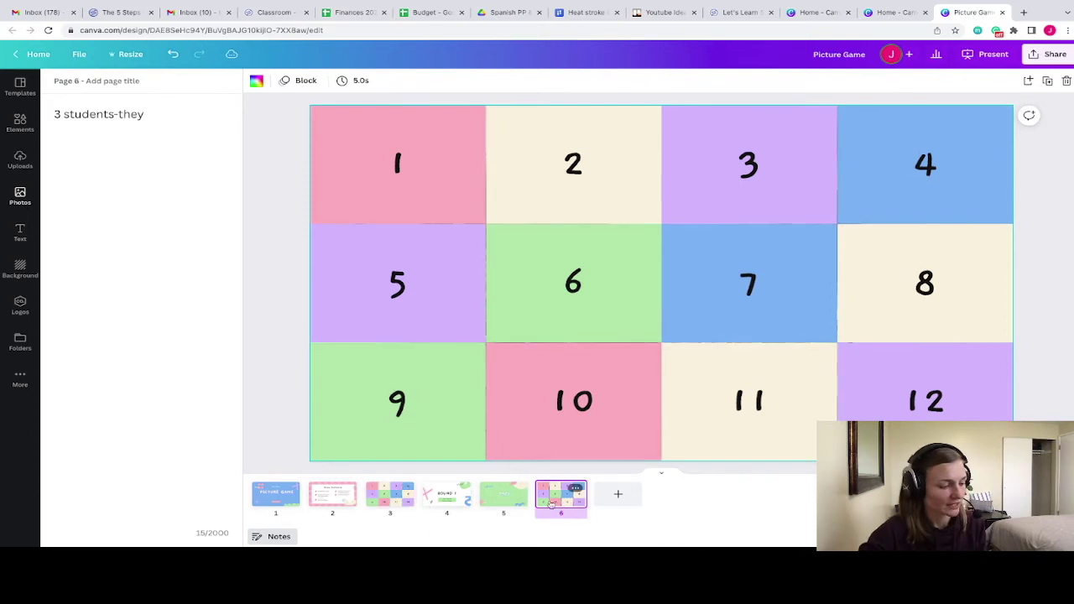
left_click_drag(550, 502, 485, 502)
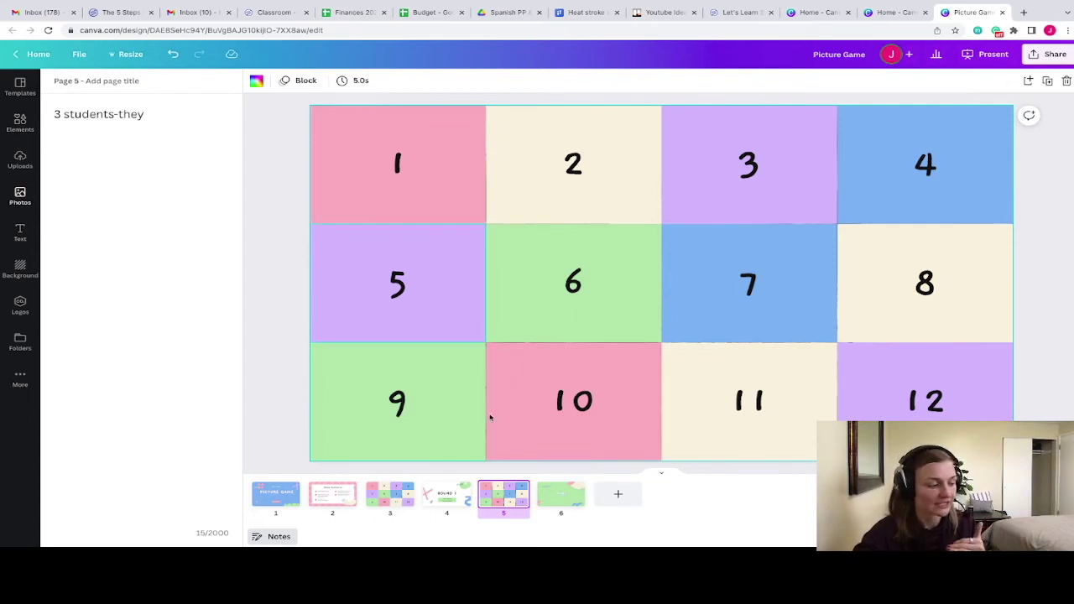
left_click(560, 499)
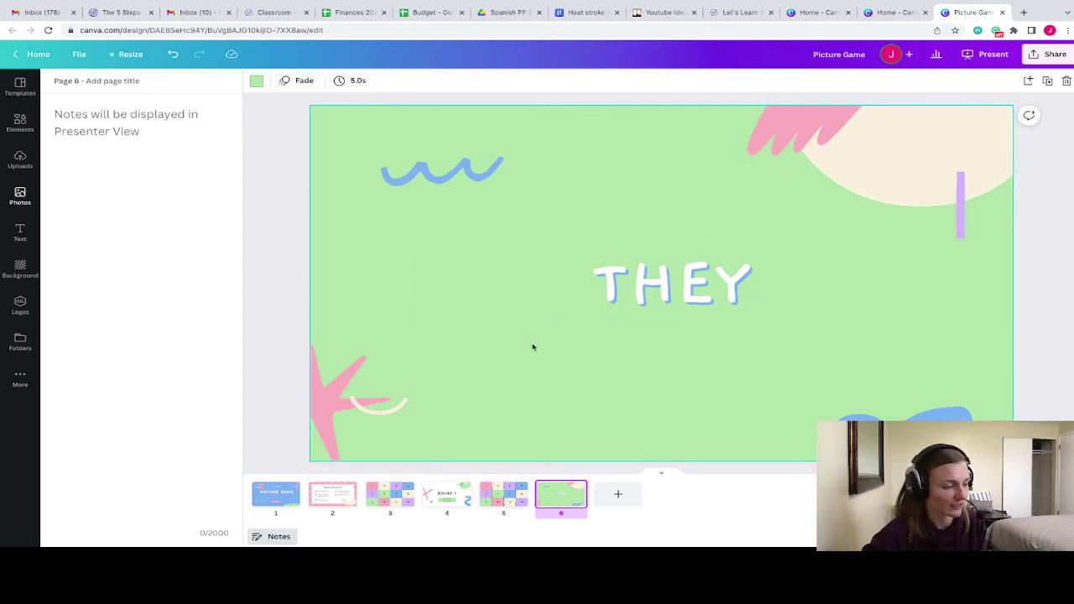
Add a seventh page with the template's "Round 2" title layout
left_click(20, 86)
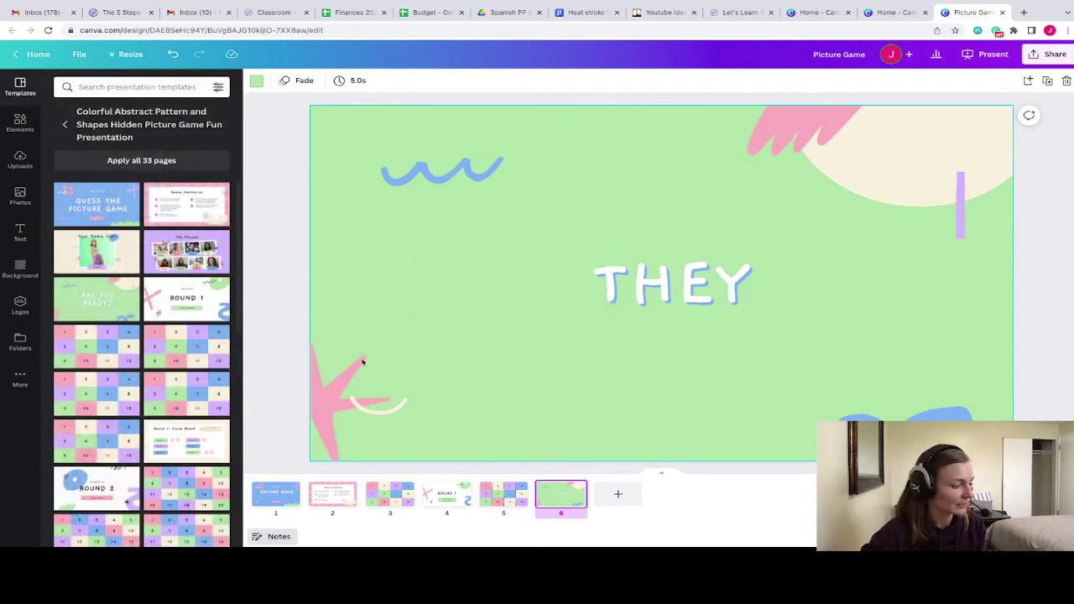
left_click(618, 495)
left_click_drag(97, 488, 492, 240)
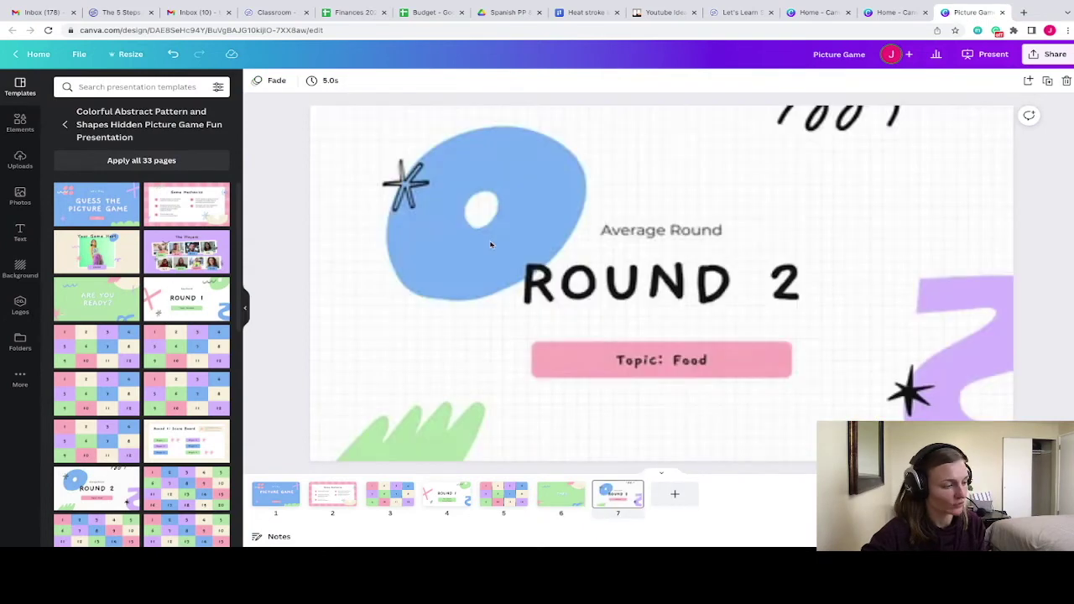
Remove the "Average Round" text on page 7 and change the topic label to "Topic: Verb" with "To have" on a second line
left_click(723, 233)
left_click(662, 360)
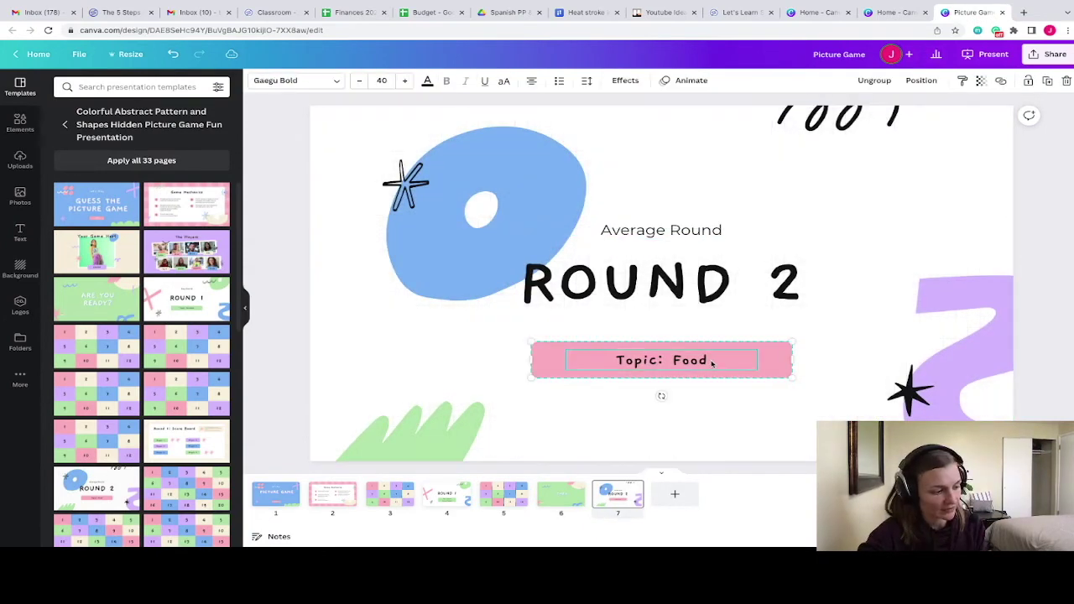
left_click_drag(691, 361, 707, 360)
key("shift+Left")
key("shift+Left")
type("Verb")
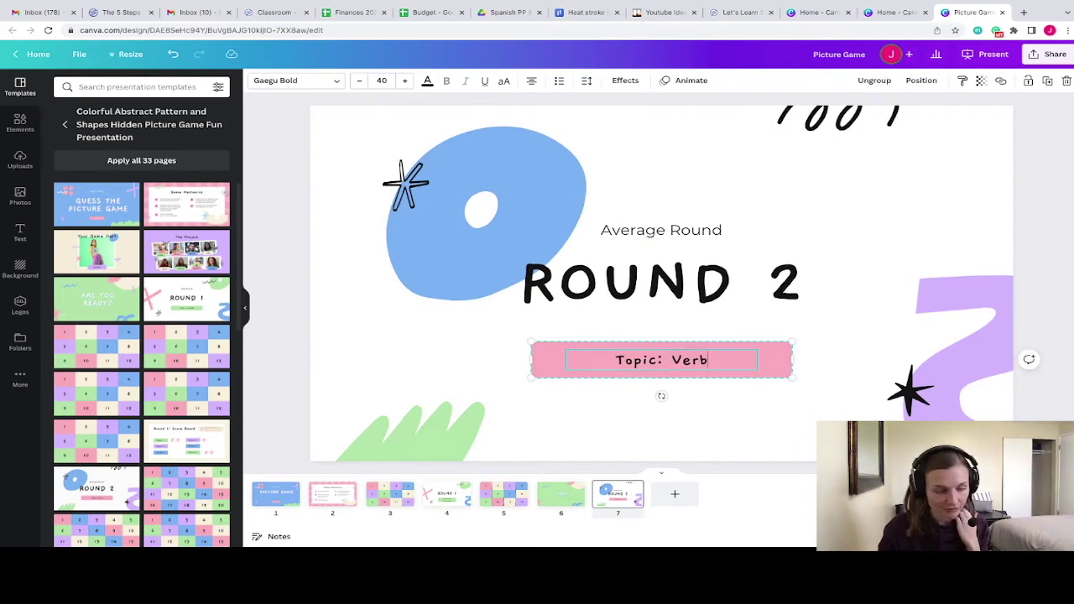
key("Return")
type("H")
key("BackSpace")
type("To have")
left_click(562, 497)
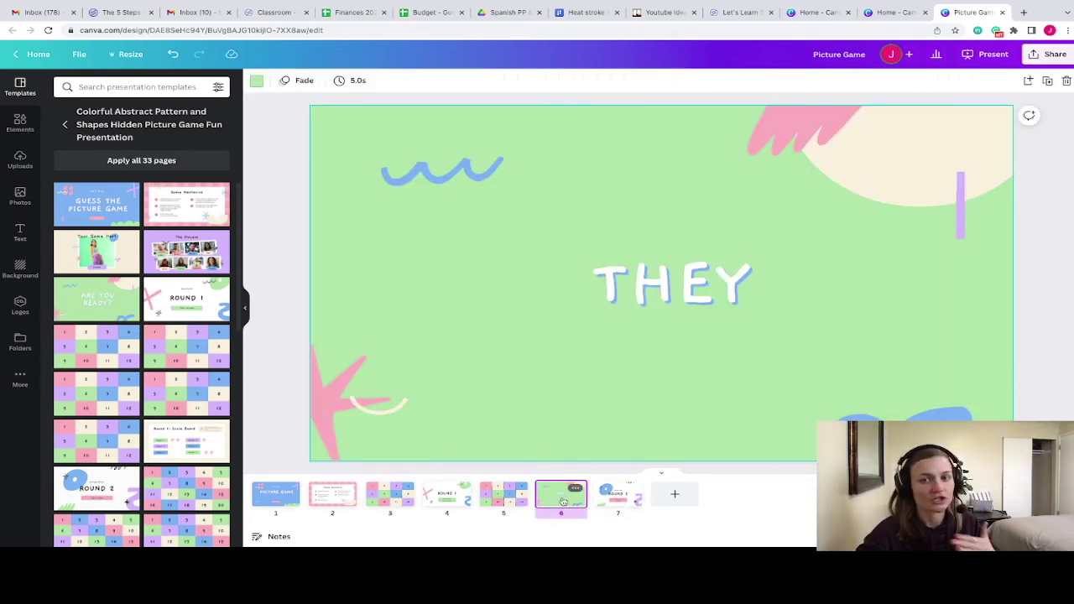
Add an eighth page after the "Round 2" title with the first 20-card numbered grid layout
left_click(614, 499)
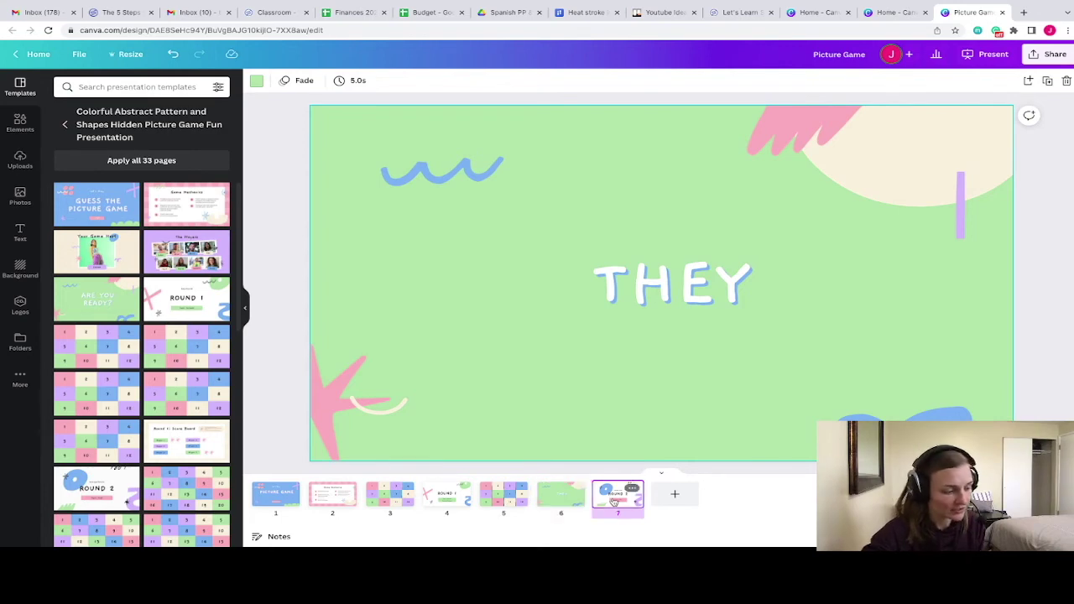
left_click(620, 496)
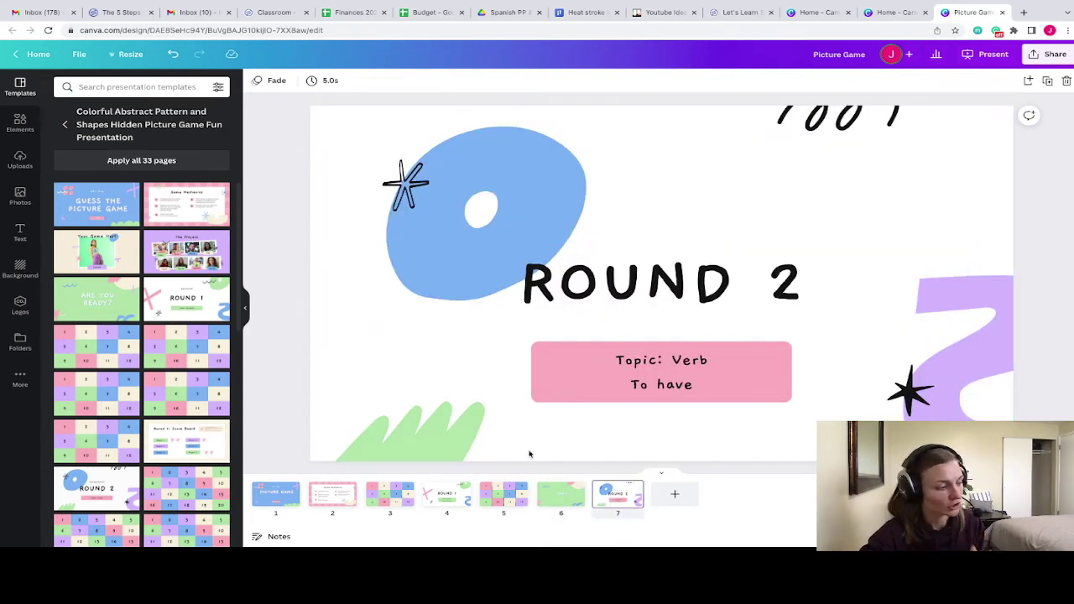
scroll(164, 428, "down", 2)
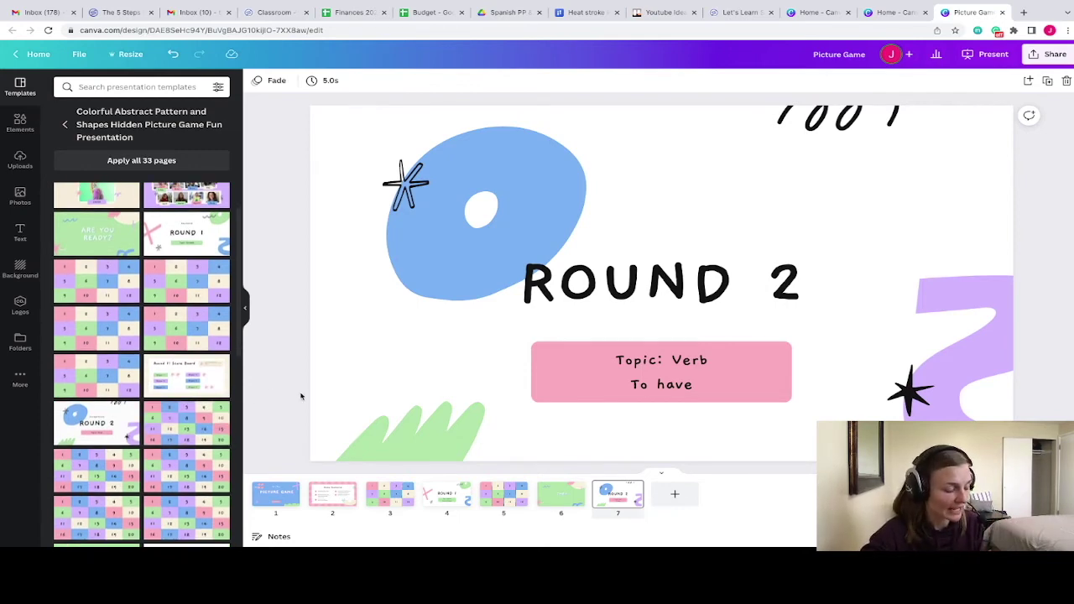
left_click(684, 496)
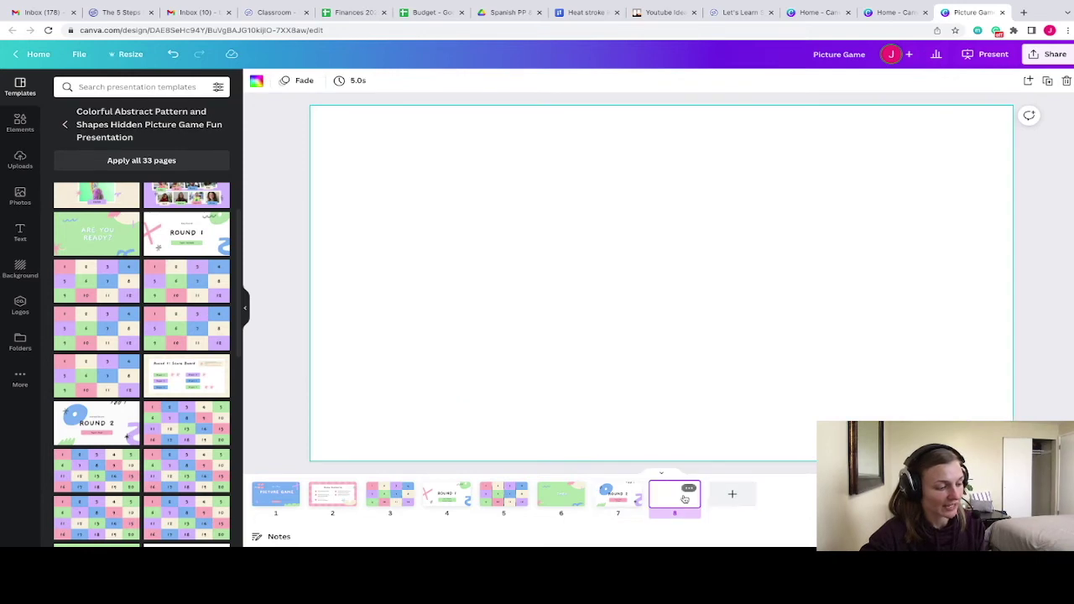
left_click(210, 420)
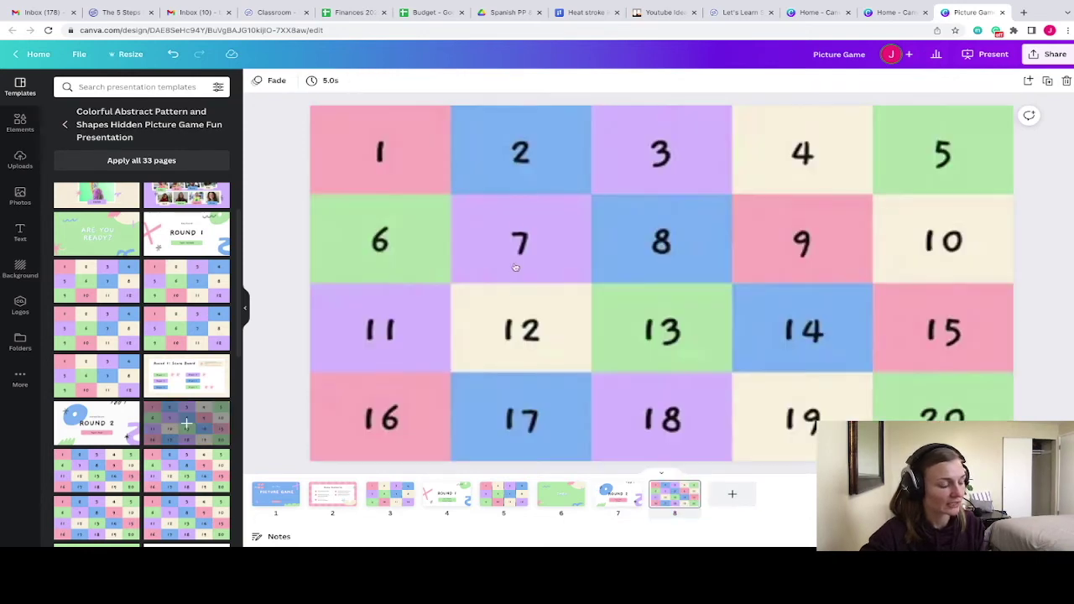
left_click(544, 240)
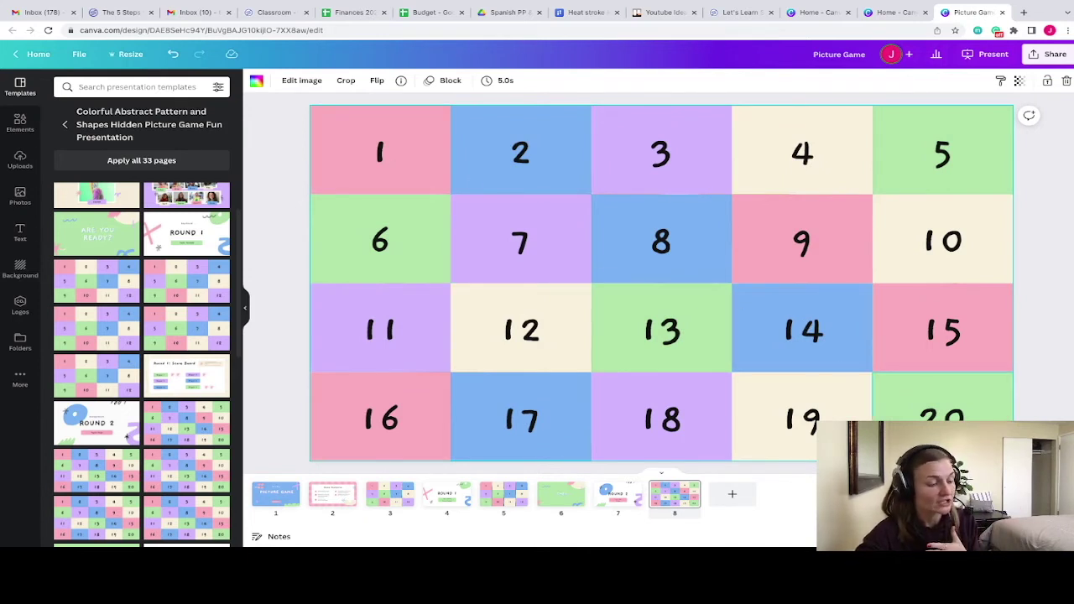
left_click(513, 495)
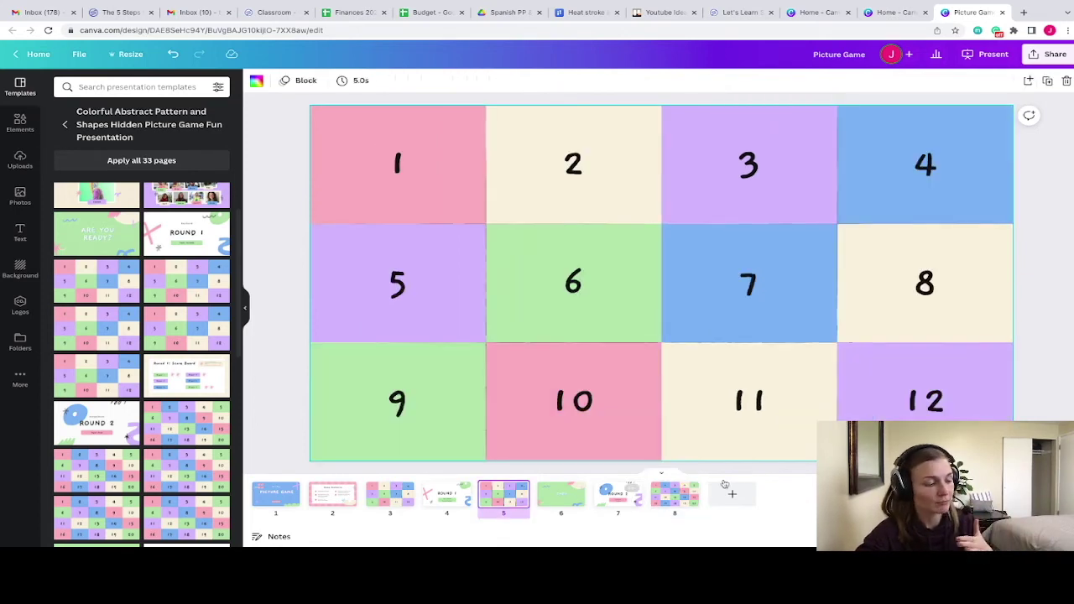
left_click(668, 503)
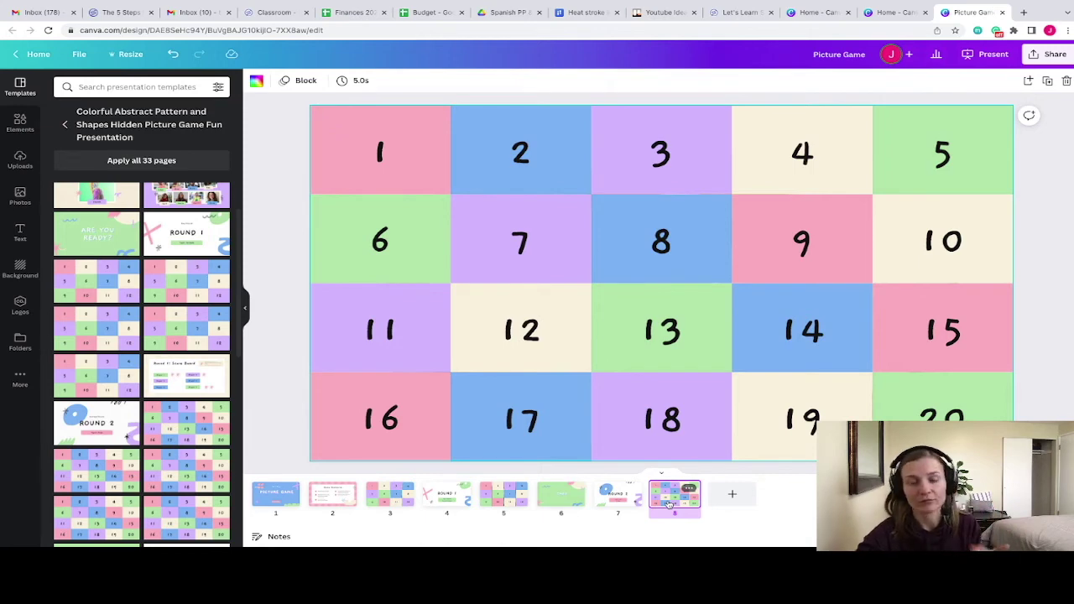
Move cards 2, 3, 7, 8 and 9 upward on page 8 and delete the food picture behind the grid
left_click_drag(546, 163, 565, 115)
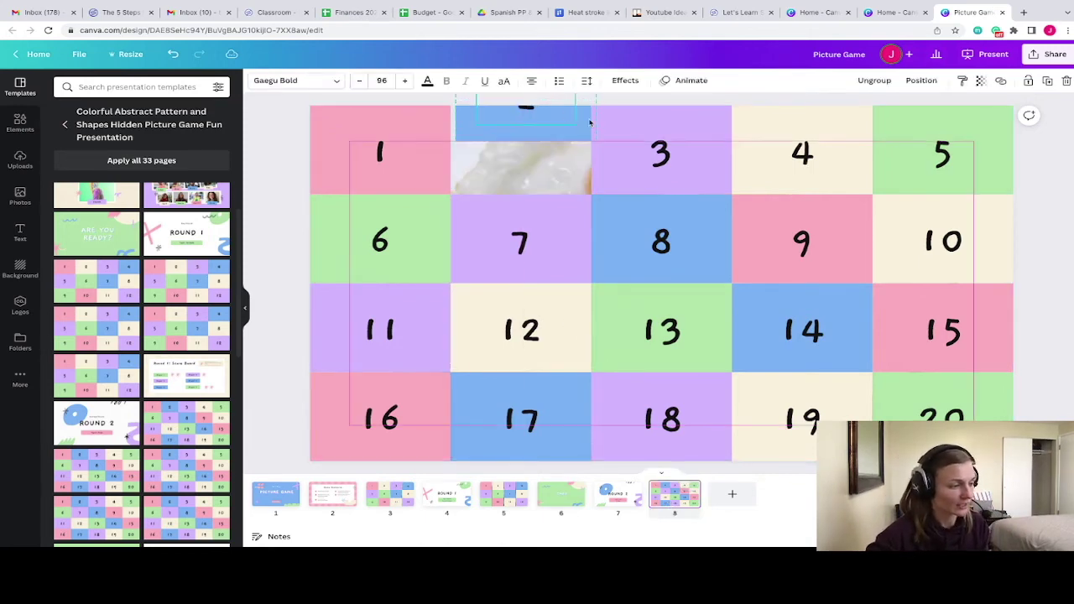
left_click_drag(651, 154, 651, 100)
left_click(562, 173)
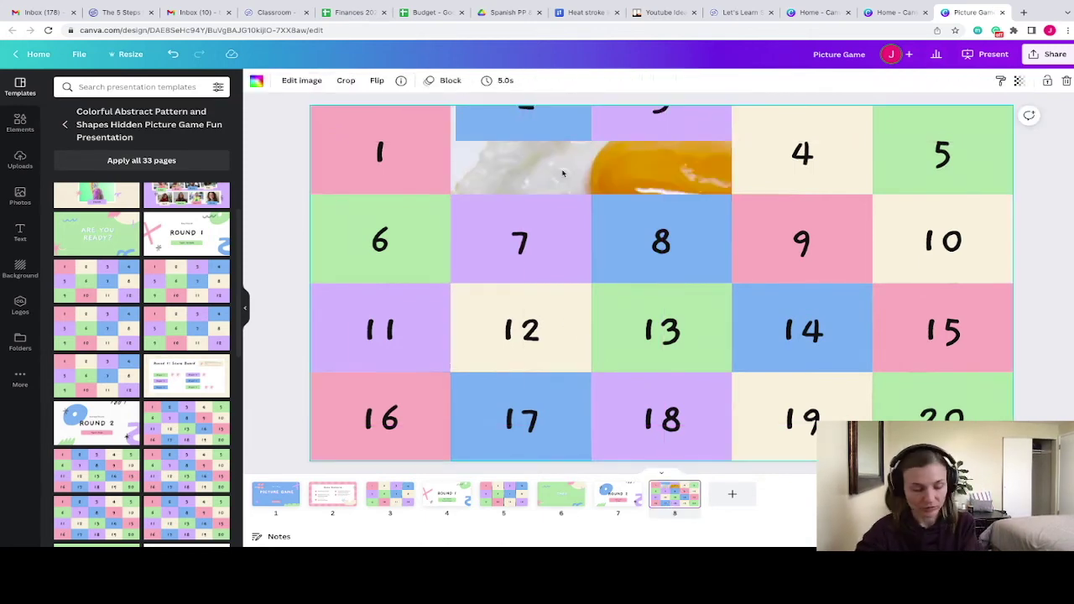
key("Delete")
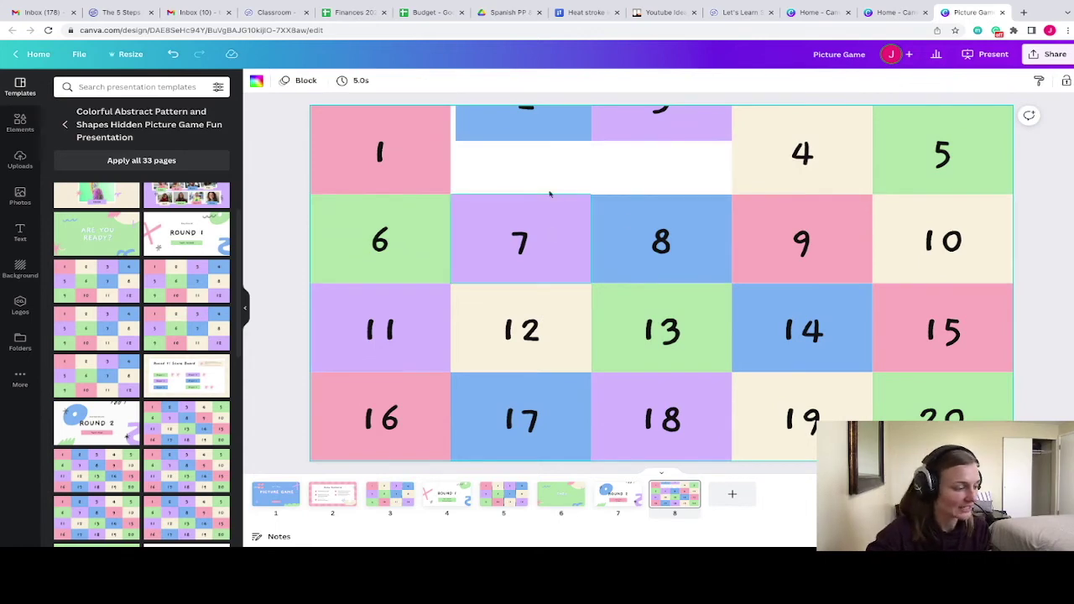
left_click_drag(547, 151, 551, 154)
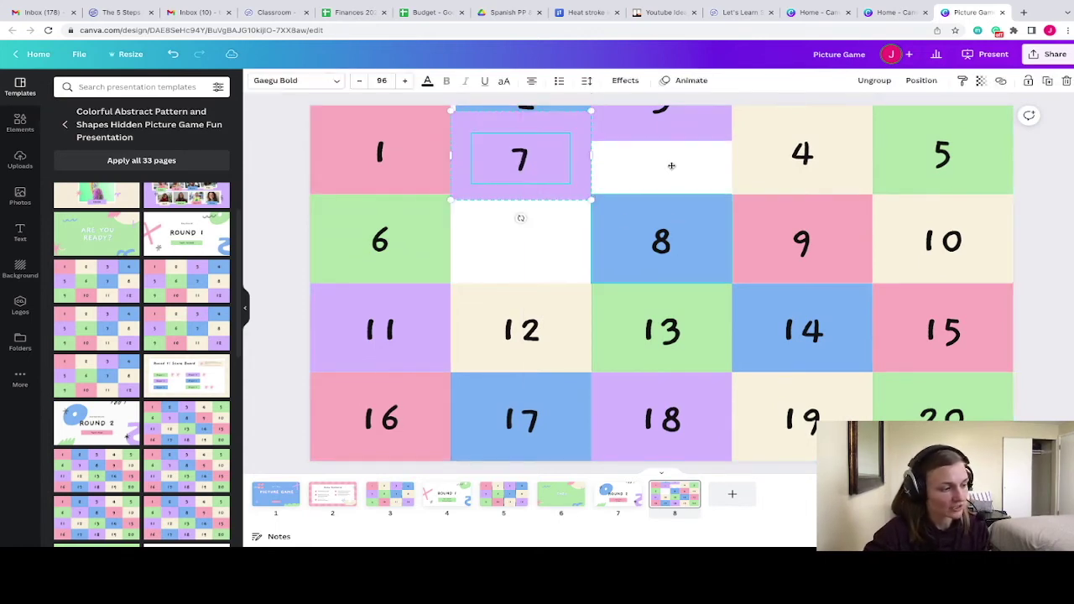
left_click_drag(671, 245, 671, 164)
left_click_drag(789, 235, 790, 153)
Insert the "Baked Fresh" text combination on page 8, delete its "BAKED" line and replace "FRESH" with "HAVE"
left_click(28, 234)
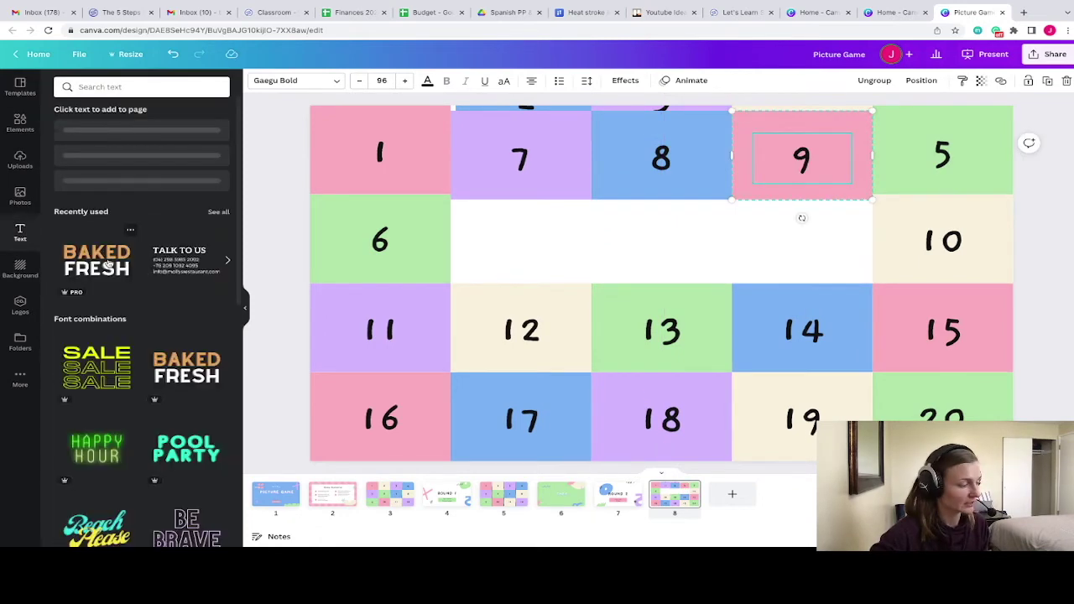
left_click(96, 272)
left_click(663, 244)
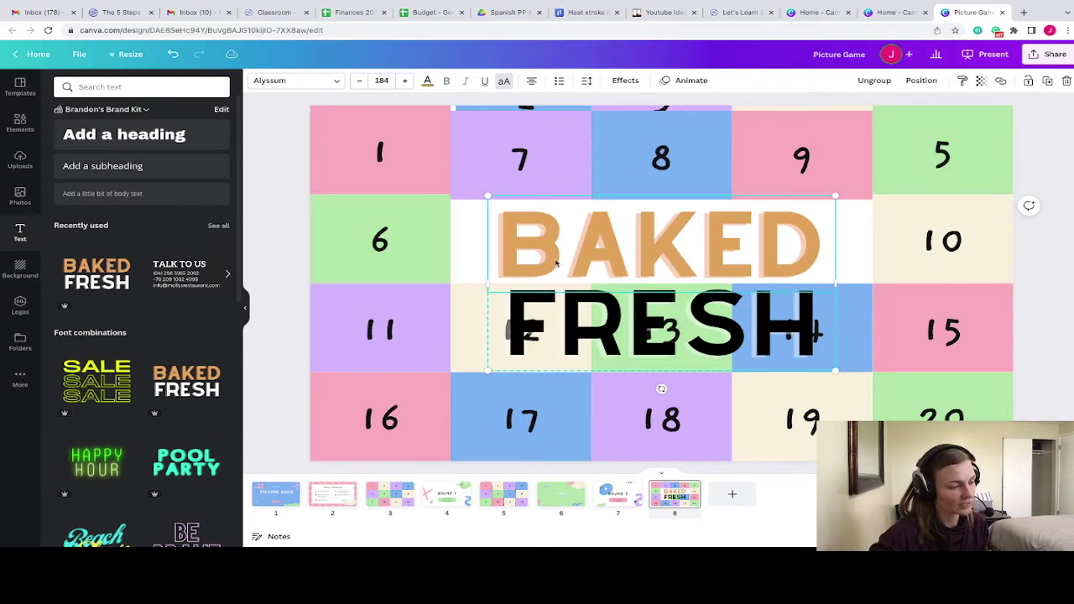
key("Delete")
left_click_drag(823, 323, 520, 329)
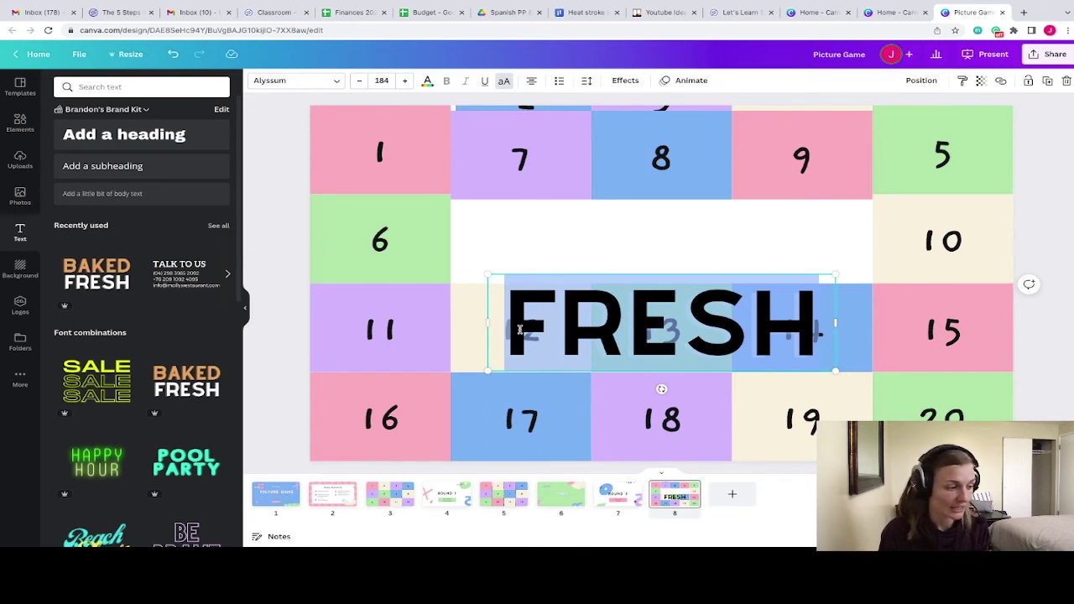
type("HAVE")
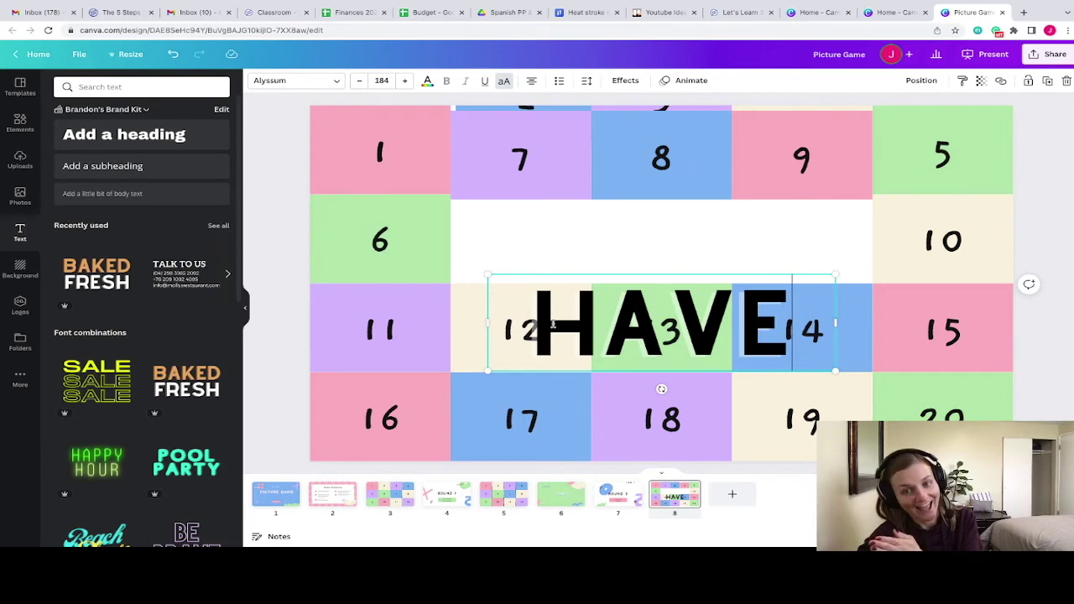
Send the word "HAVE" behind the cards on page 8 and move the raised cards back into their places in the grid
right_click(681, 316)
left_click(735, 404)
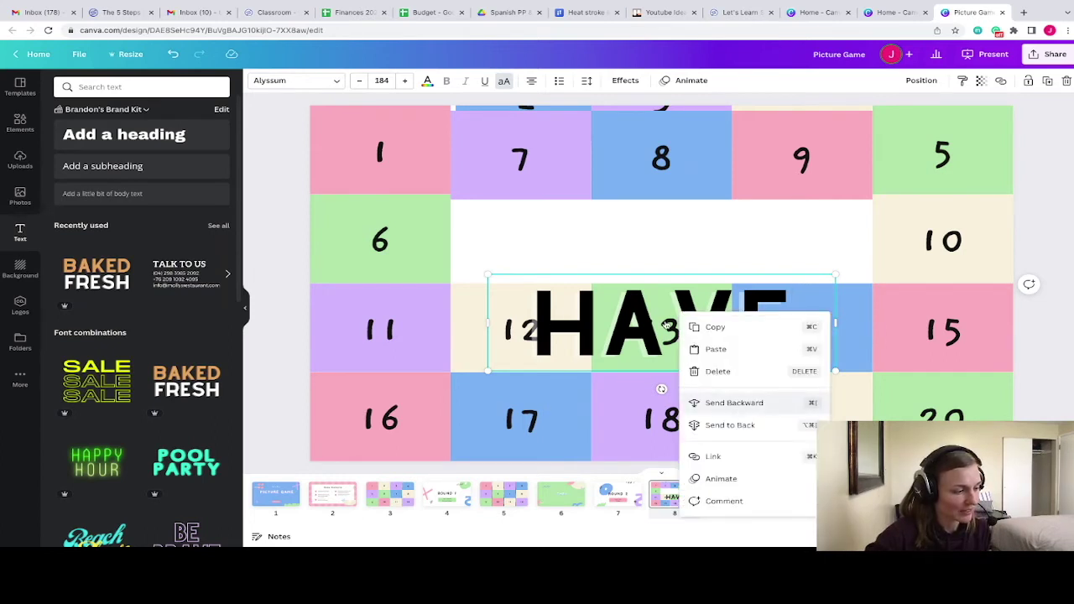
right_click(664, 324)
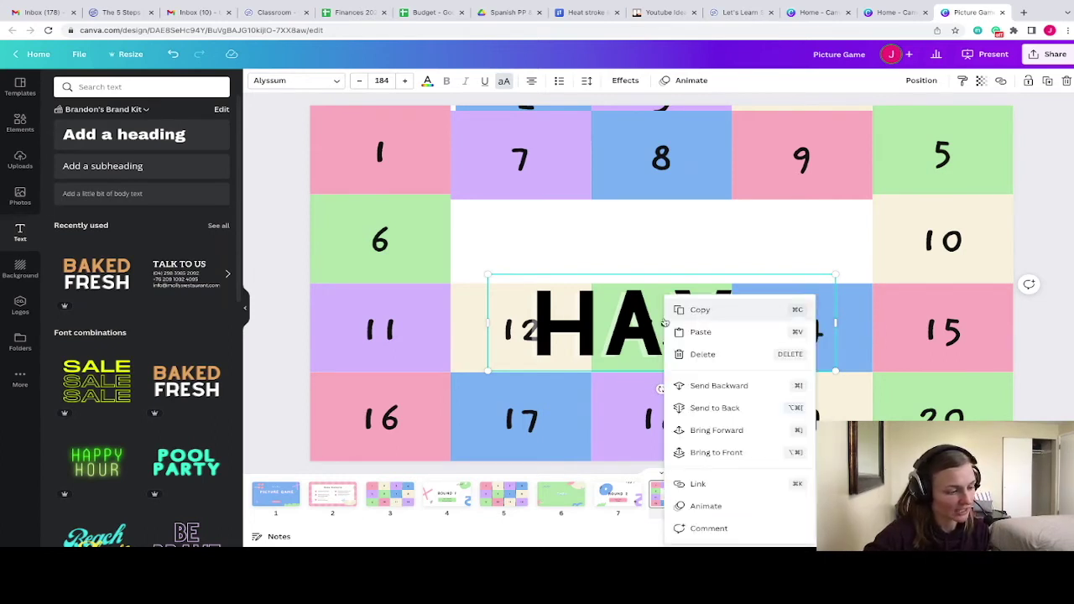
left_click(714, 392)
left_click(552, 320)
right_click(552, 320)
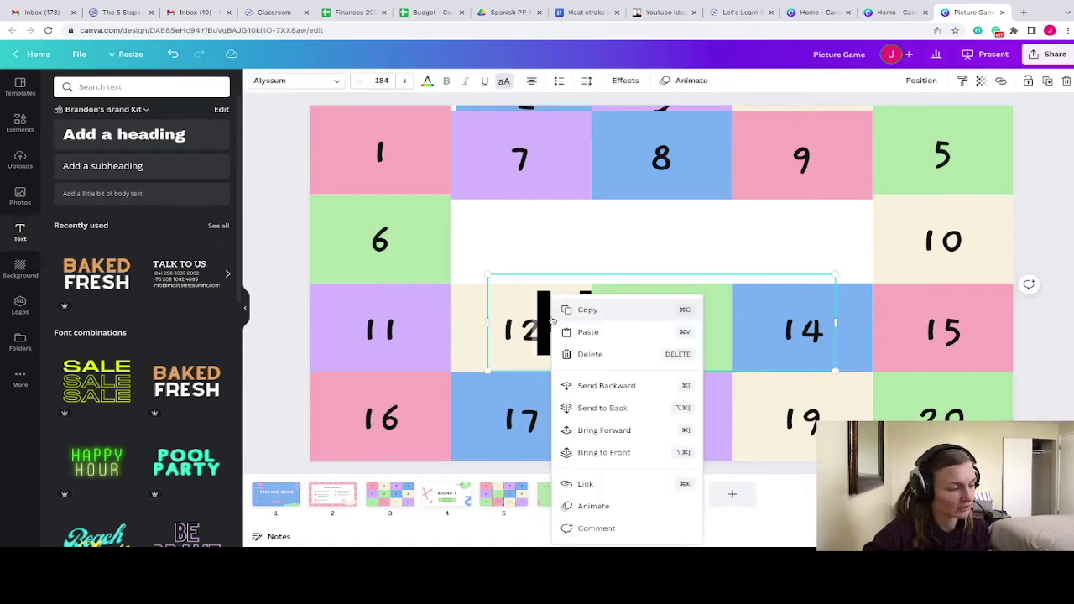
left_click(650, 410)
left_click(552, 175)
left_click_drag(548, 176, 548, 258)
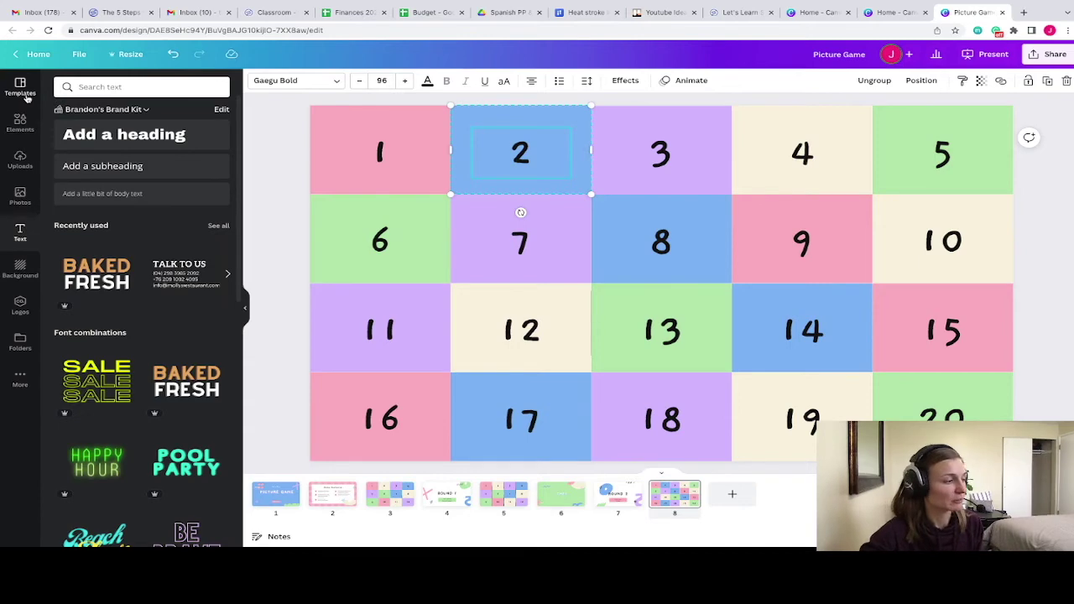
Add a ninth page with the green "Are you ready?" layout and replace its text with "THEY HAVE..."
left_click(26, 96)
key("ctrl+Return")
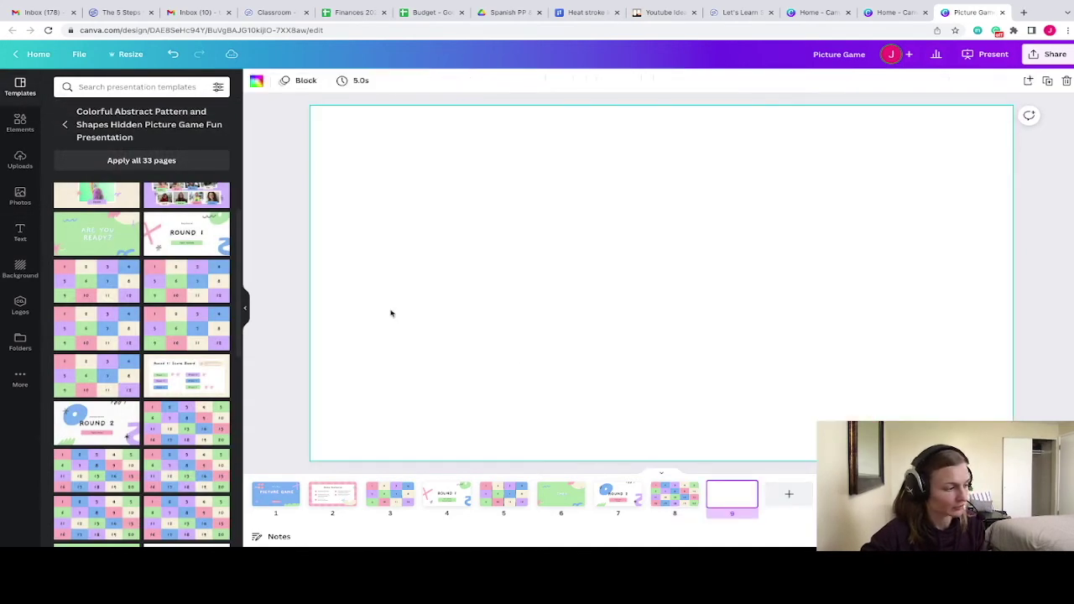
left_click(87, 228)
left_click(705, 286)
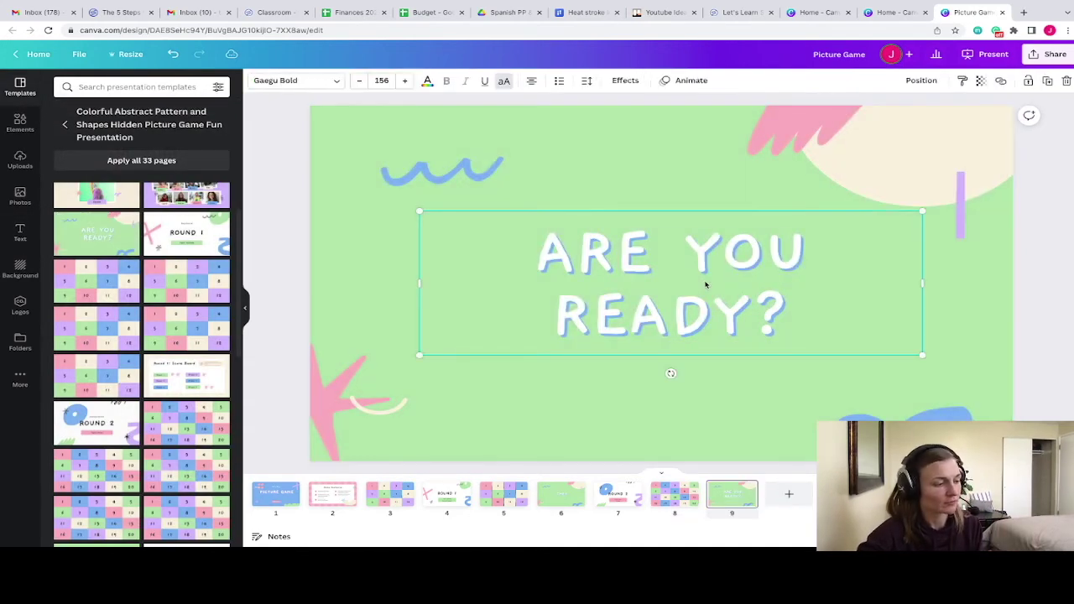
double_click(705, 285)
type("THEY")
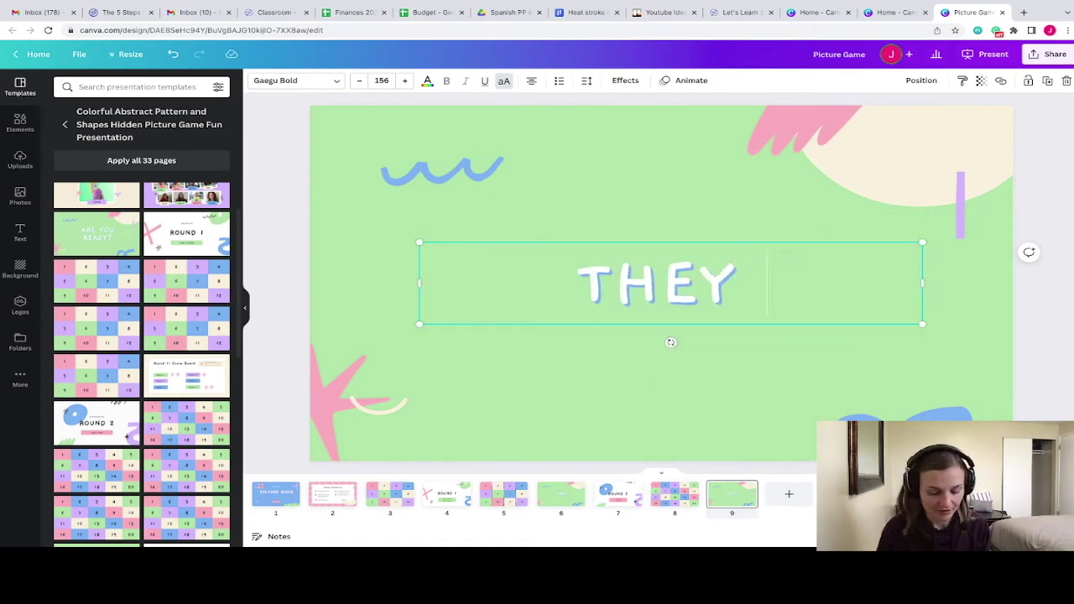
type(" HAVE")
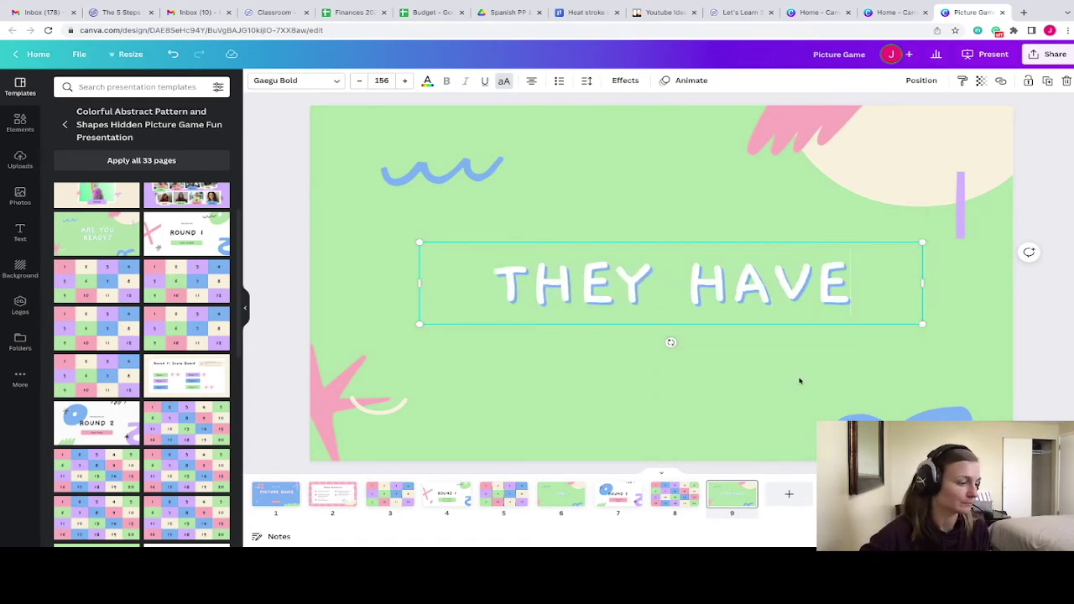
type("...")
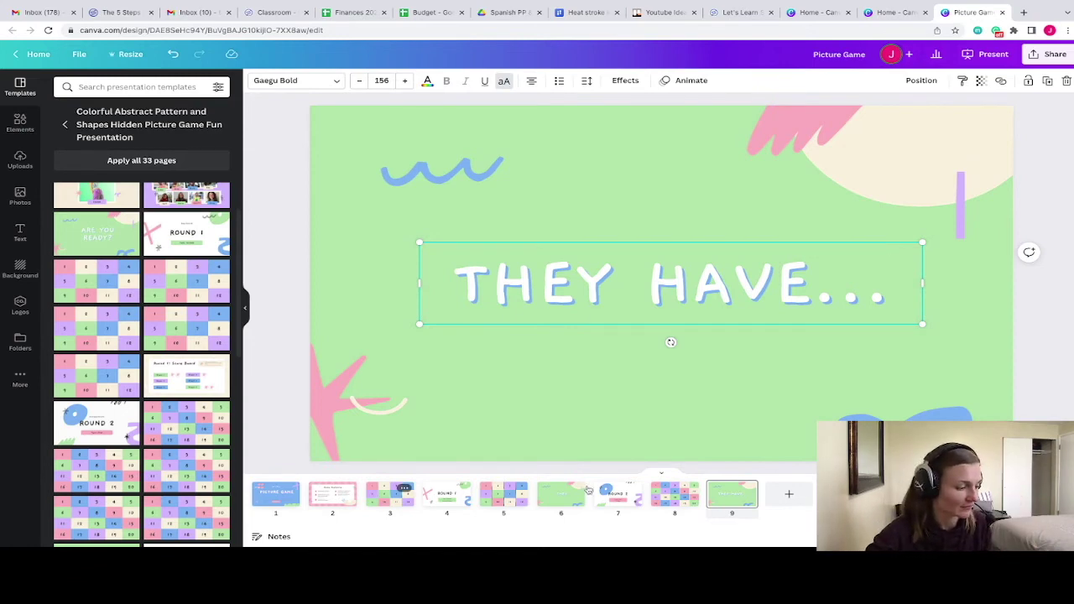
Move the 12-card grid from page 3 to the end of the deck and add the "Round 3" title page directly before it
left_click_drag(747, 499, 789, 503)
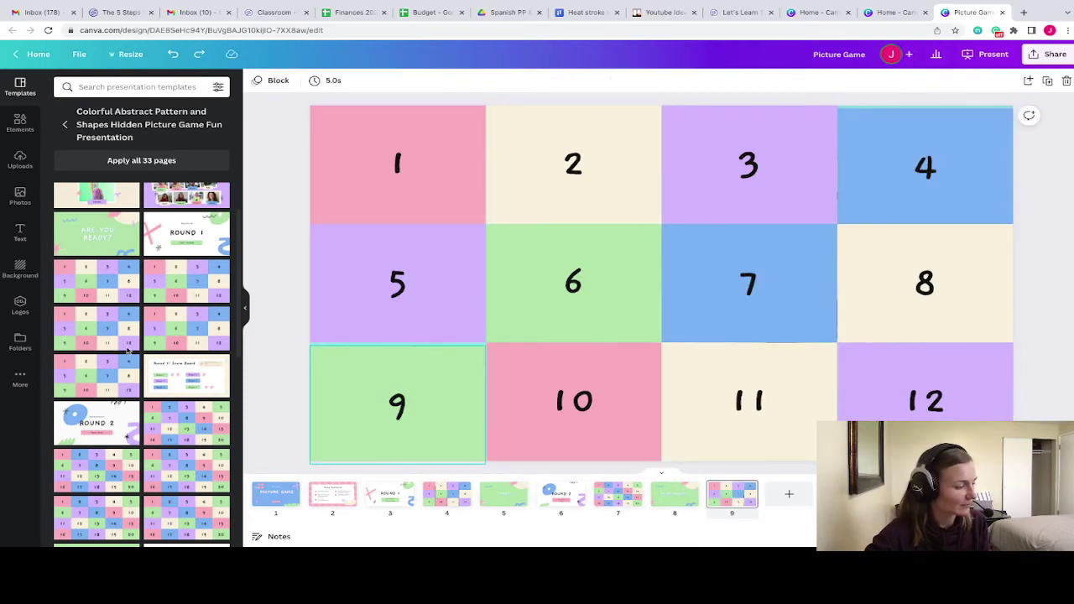
left_click(789, 497)
scroll(147, 435, "down", 3)
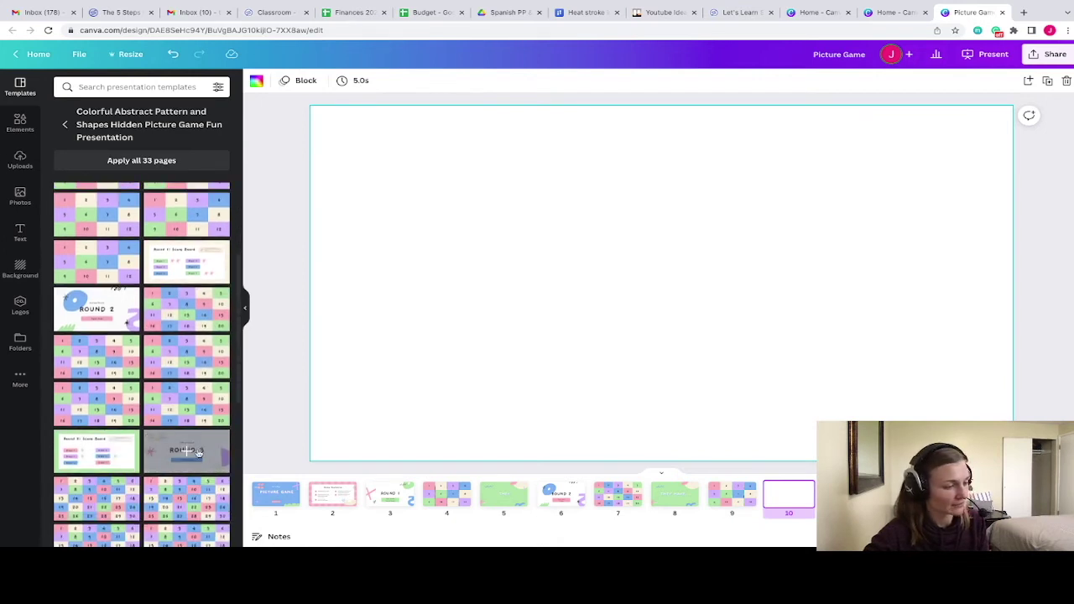
left_click(197, 453)
left_click(751, 271)
left_click(730, 356)
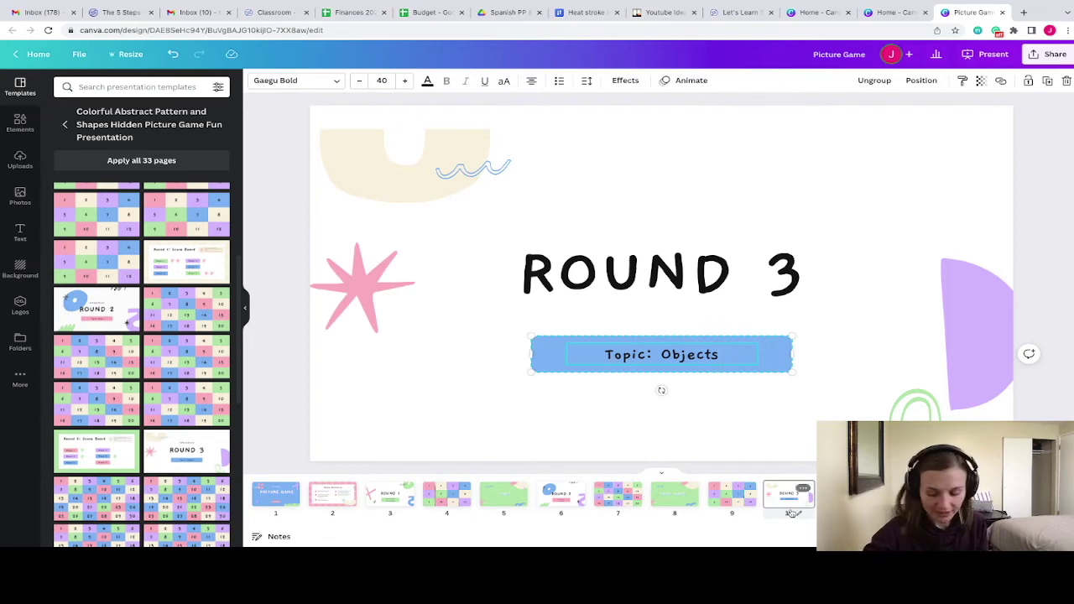
left_click_drag(741, 501, 811, 499)
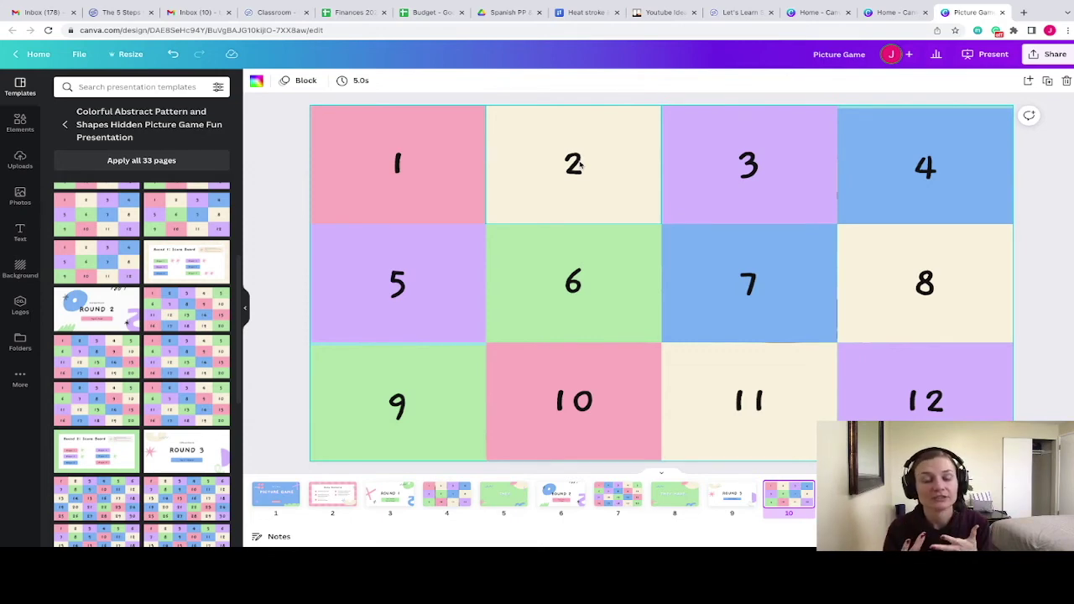
Relabel card 1 as 100 and card 2 as 200 on the 12-card grid of page 10
double_click(399, 167)
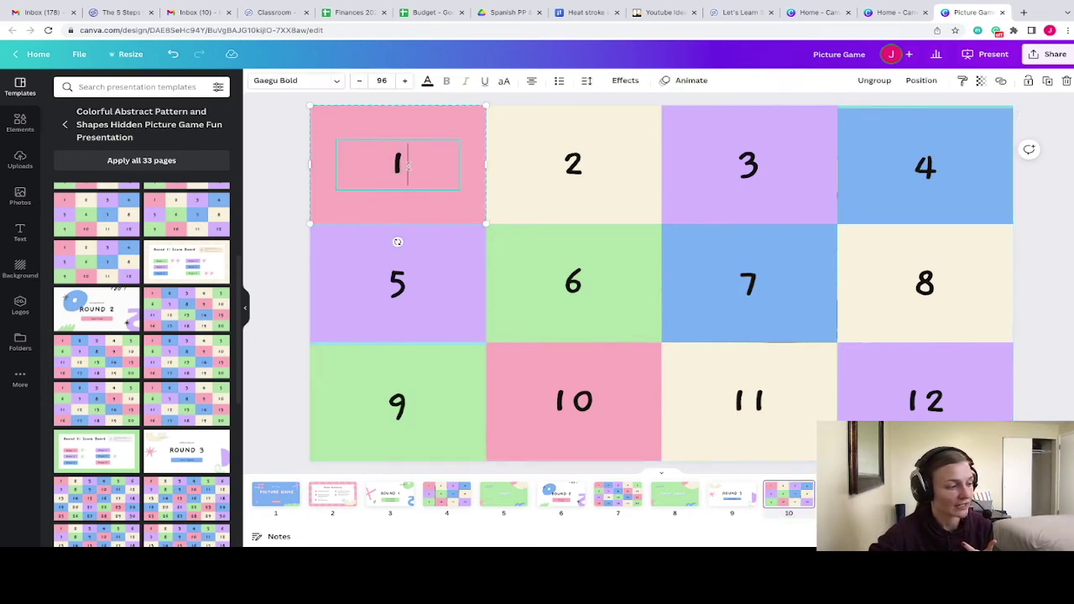
type("00")
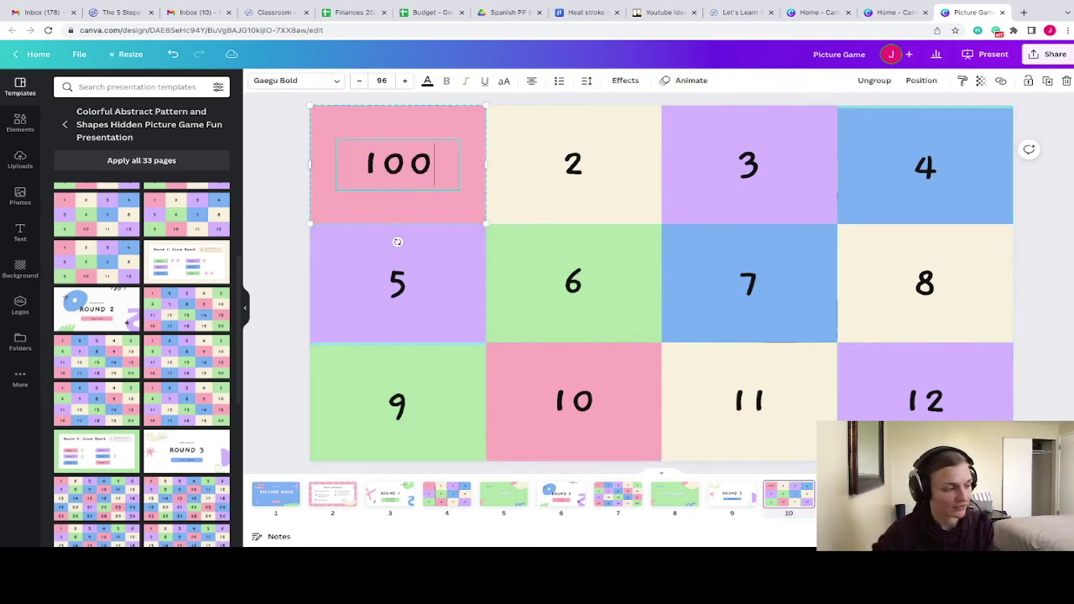
double_click(593, 170)
type("200")
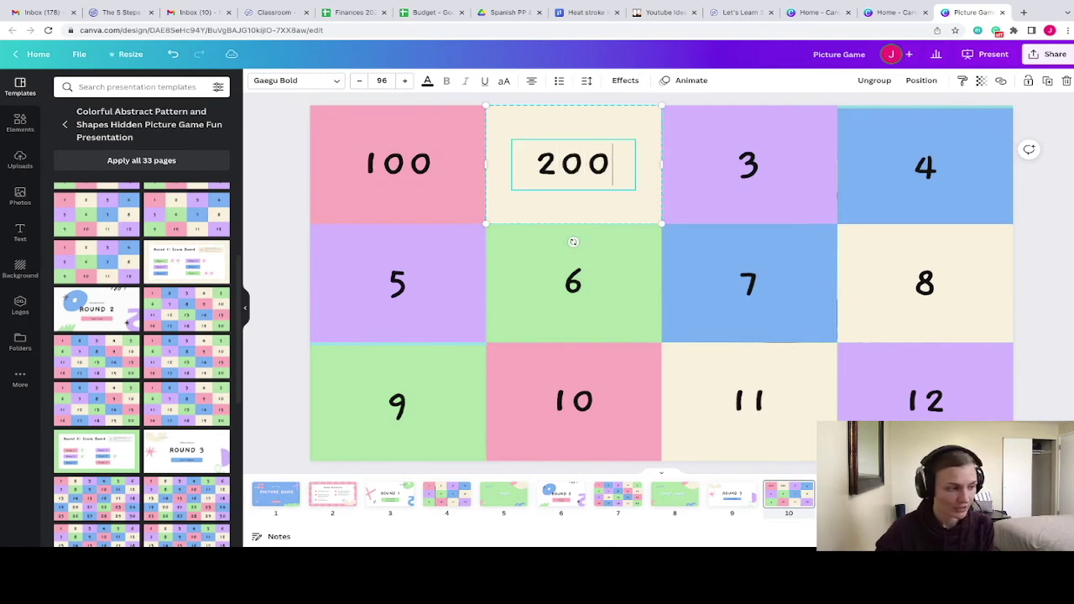
Try 101 as the label of the second card and set it back to 200
key("BackSpace")
key("BackSpace")
key("BackSpace")
type("101")
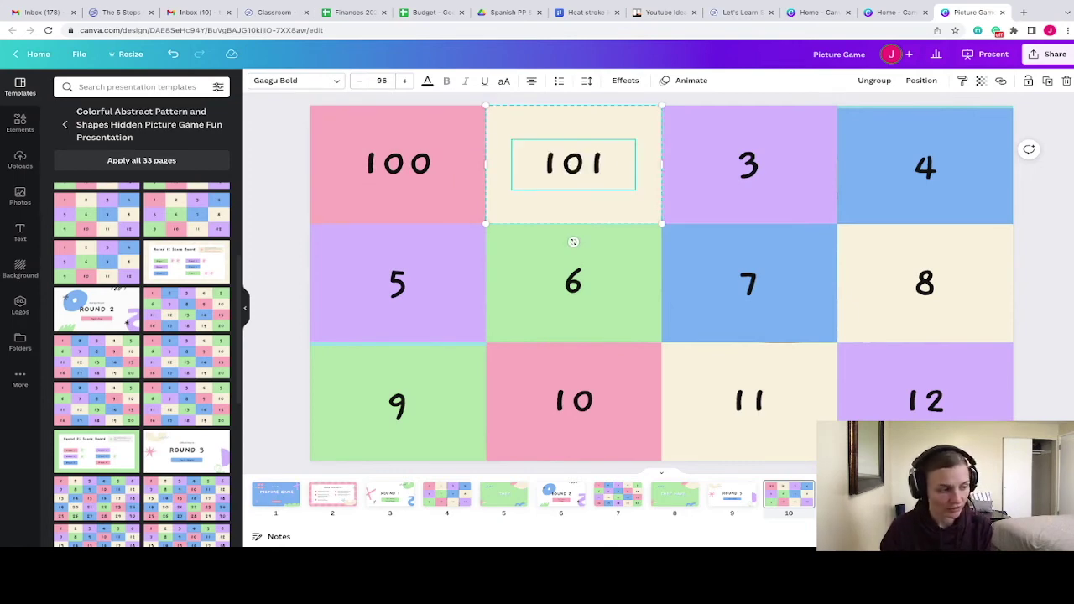
key("BackSpace")
key("BackSpace")
key("BackSpace")
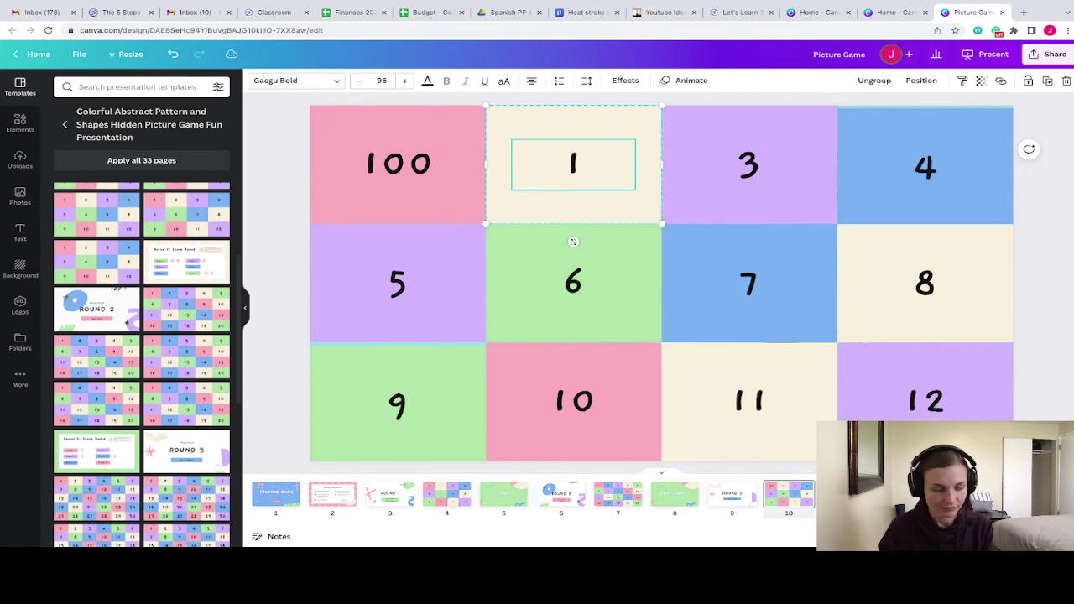
type("200")
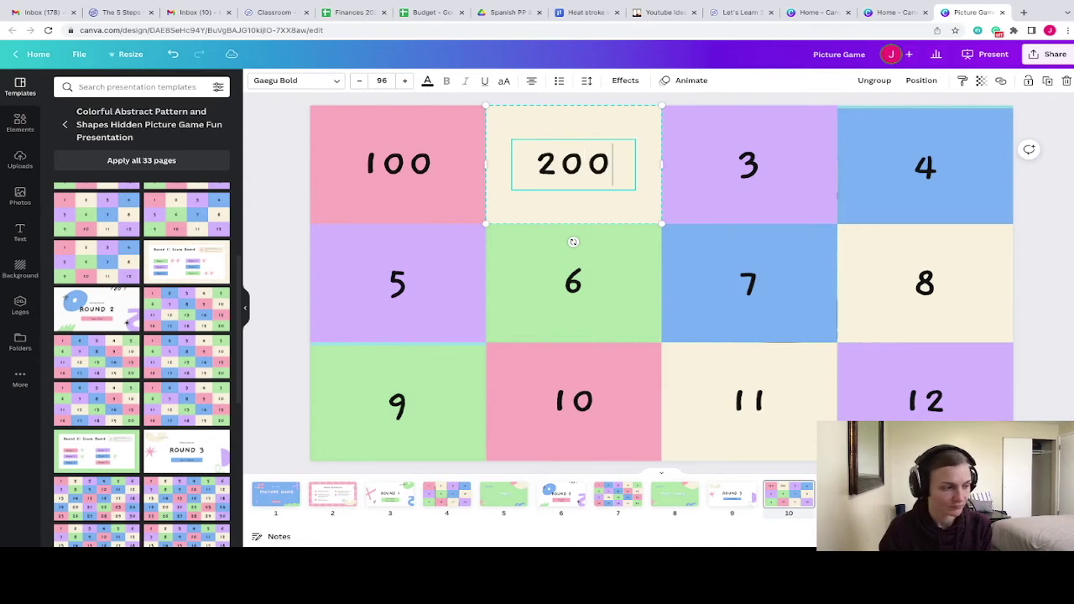
Relabel card 3 as 2000 on the page 10 grid
left_click(753, 168)
double_click(753, 167)
left_click(756, 167)
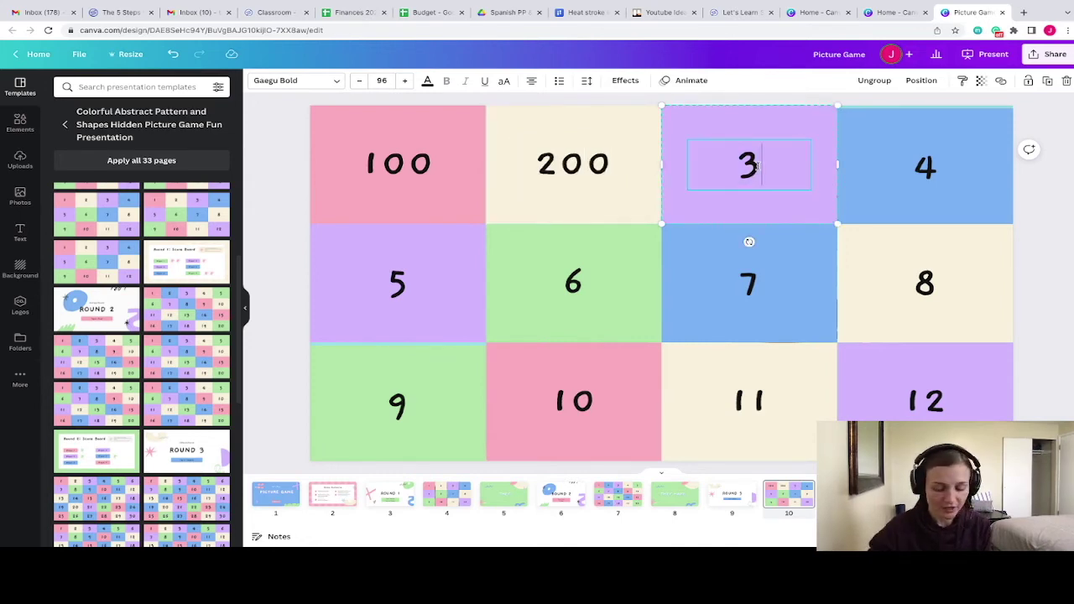
key("BackSpace")
type("2000")
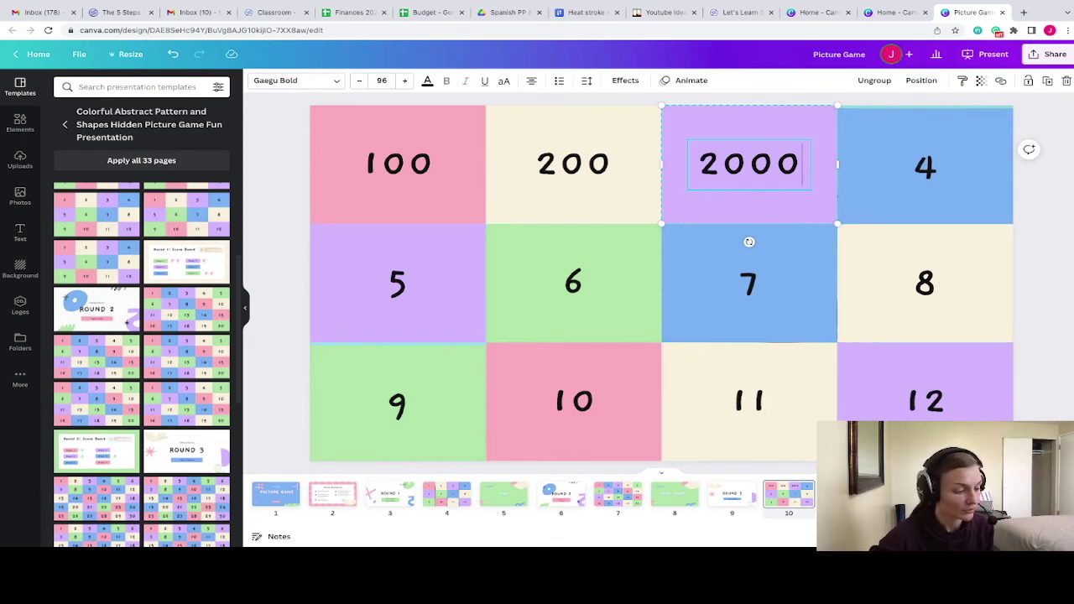
Add a page after page 10 with the green "Are you ready?" layout and replace its text with "THEY HAVE A BACKPACK"
left_click(260, 284)
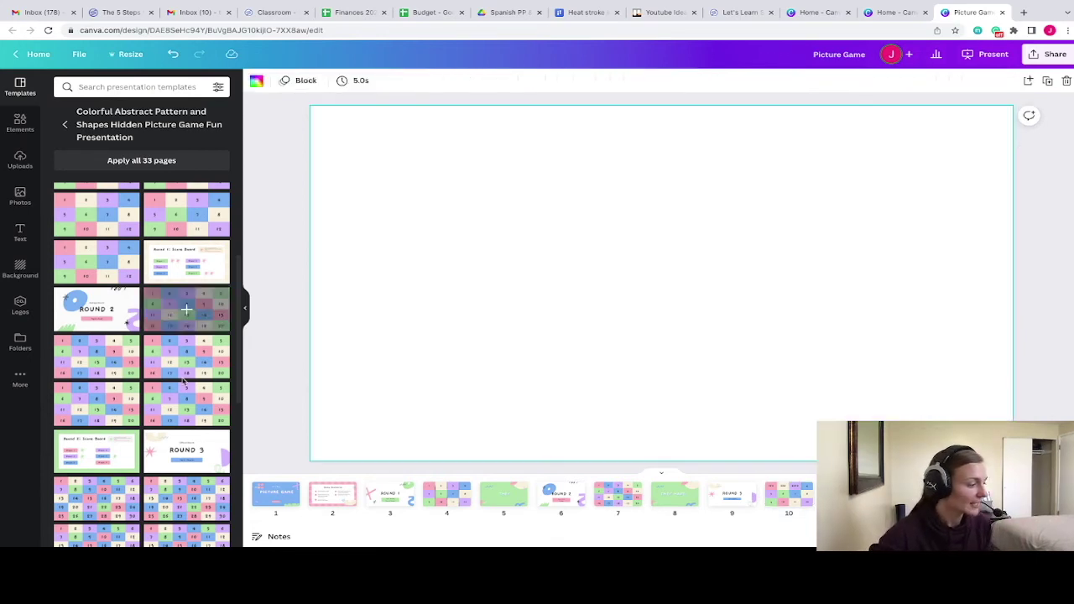
scroll(183, 382, "up", 1)
scroll(182, 382, "up", 3)
left_click(95, 281)
left_click(577, 308)
double_click(787, 316)
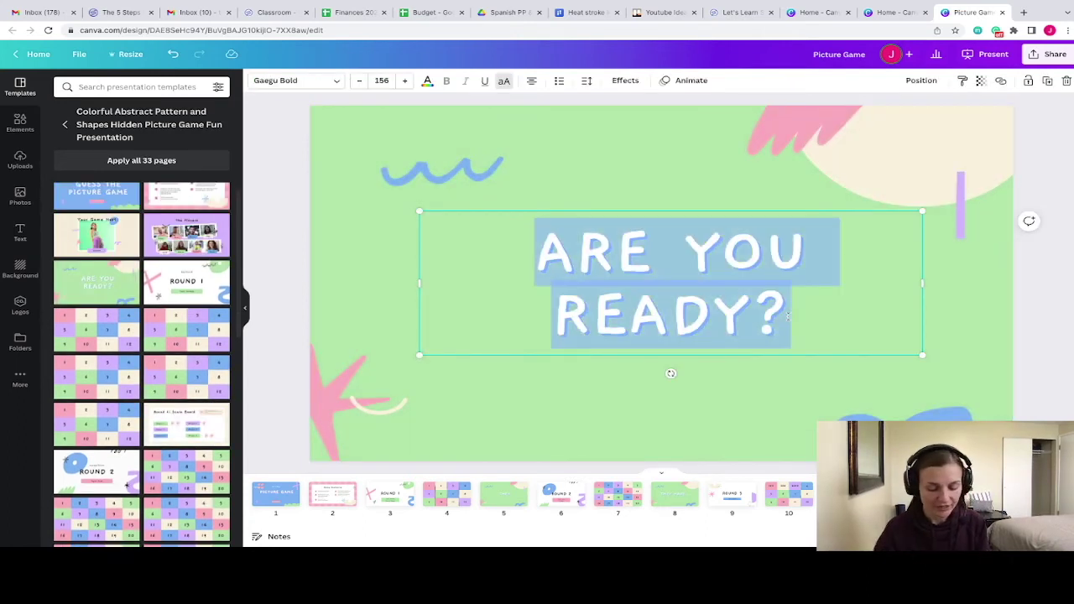
type("THEY H")
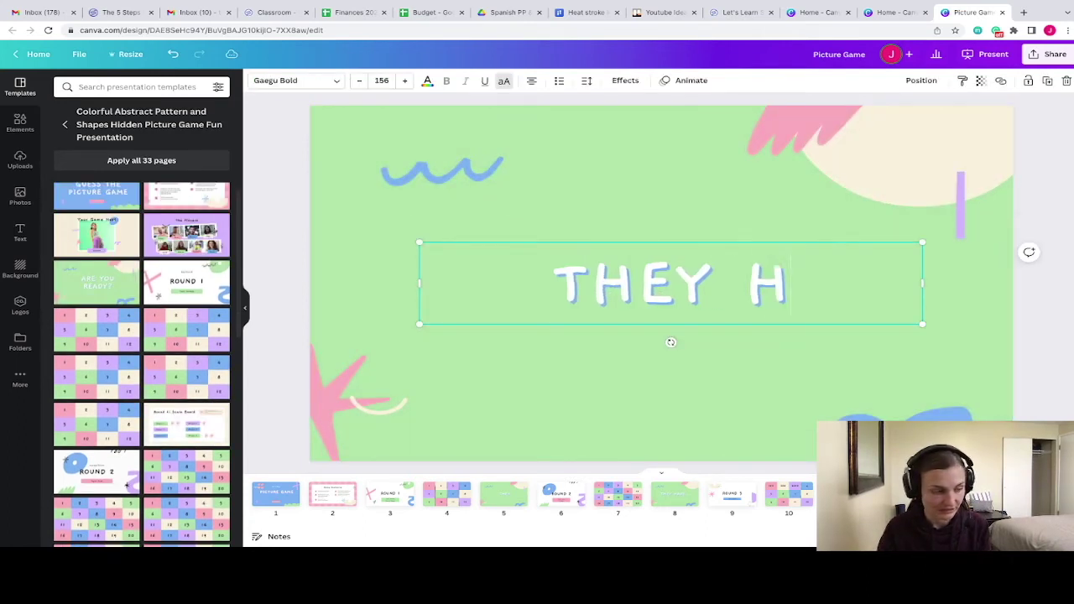
type("AVE A BACKPACK")
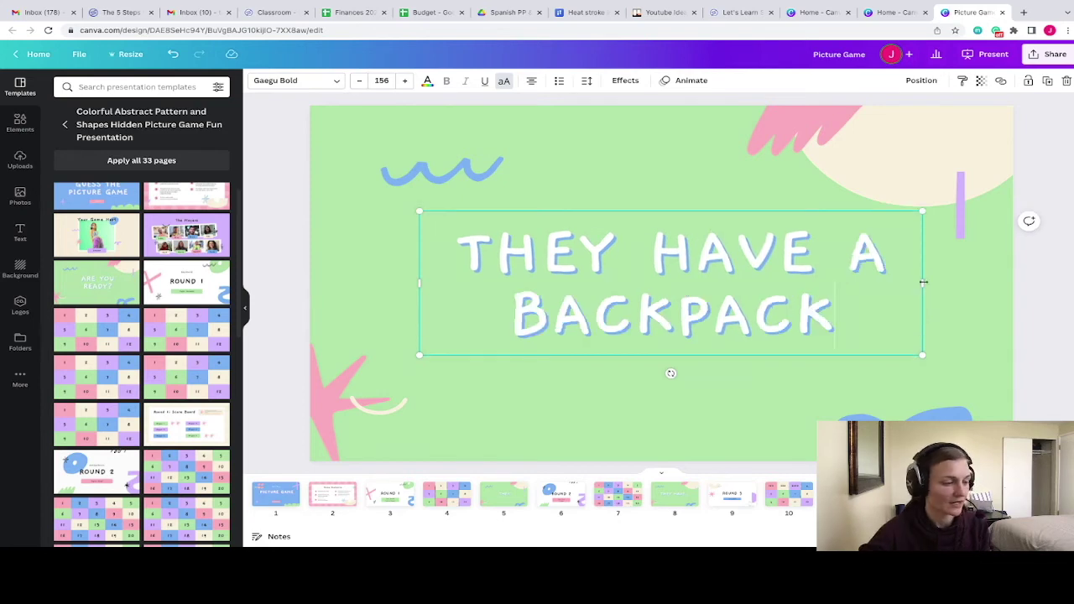
Widen the "THEY HAVE A BACKPACK" text box to the full page width and reduce its font size to 135 to fit one line
left_click_drag(976, 283, 985, 282)
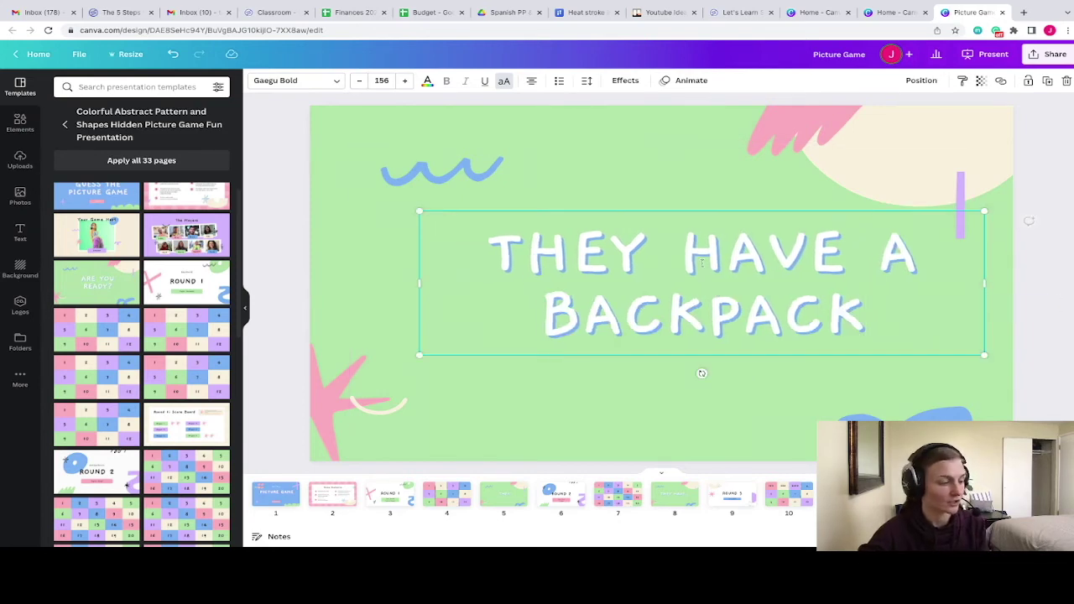
left_click_drag(420, 283, 322, 282)
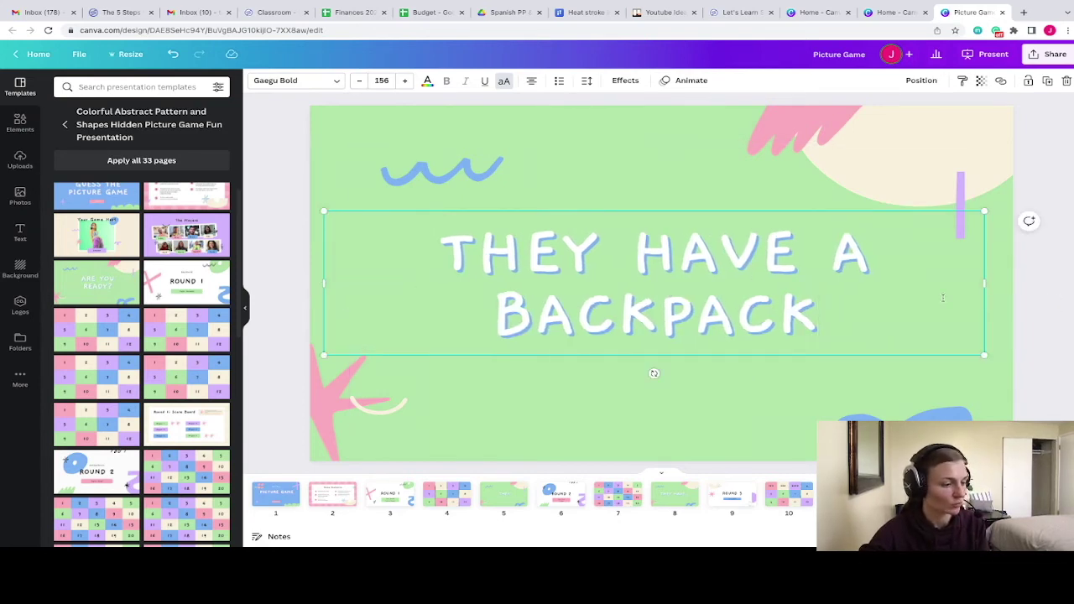
left_click_drag(984, 285, 1011, 285)
mouse_move(323, 283)
left_mouse_down()
mouse_move(294, 282)
mouse_move(310, 283)
left_mouse_up()
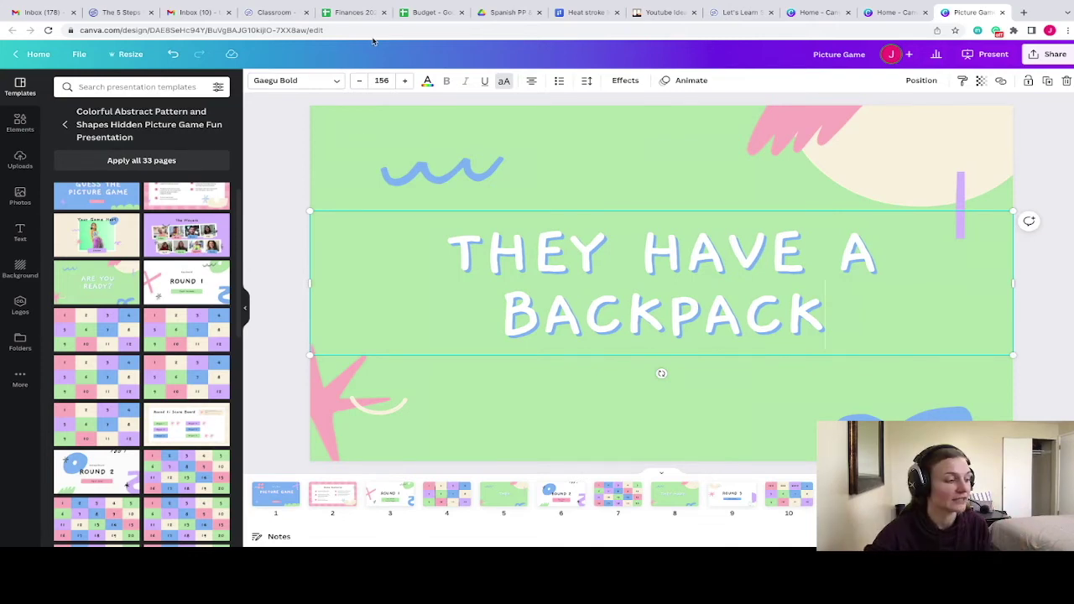
left_click(358, 83)
left_click(358, 83)
left_click(359, 83)
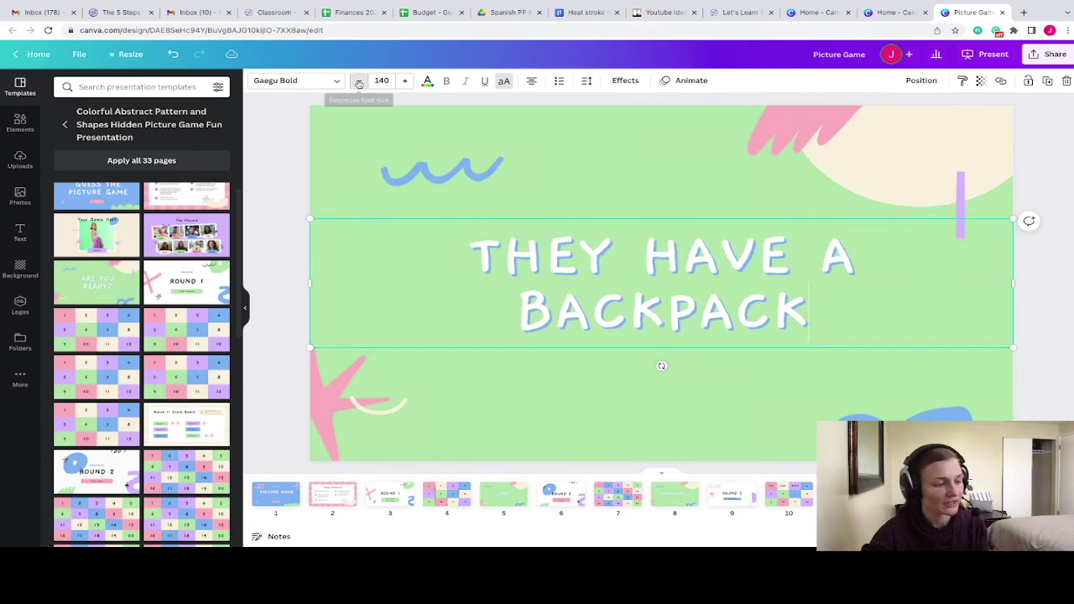
left_click(358, 83)
left_click(359, 83)
left_click(358, 83)
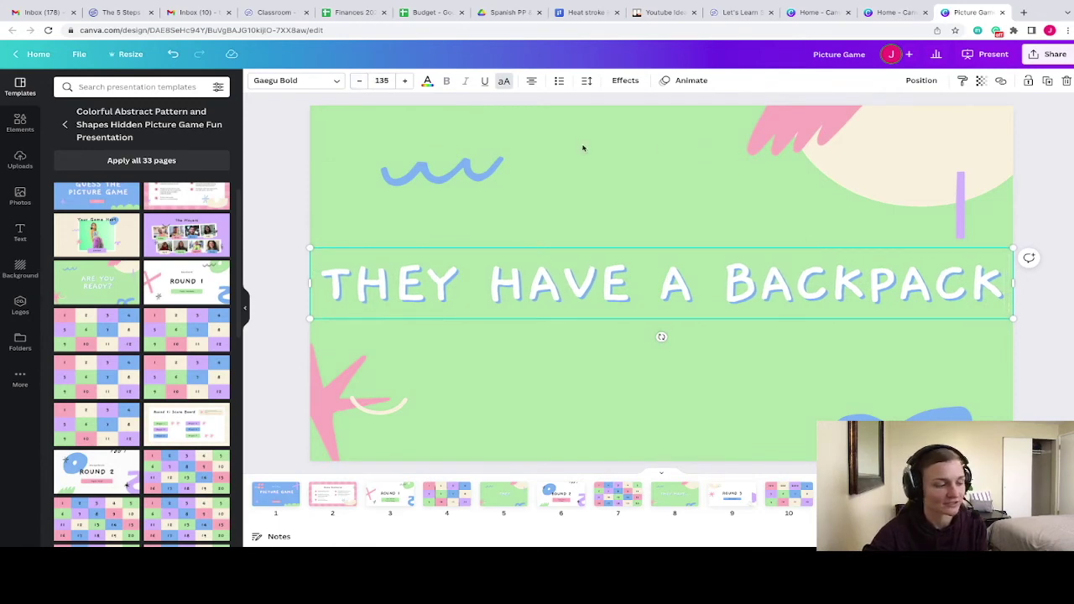
left_click(655, 195)
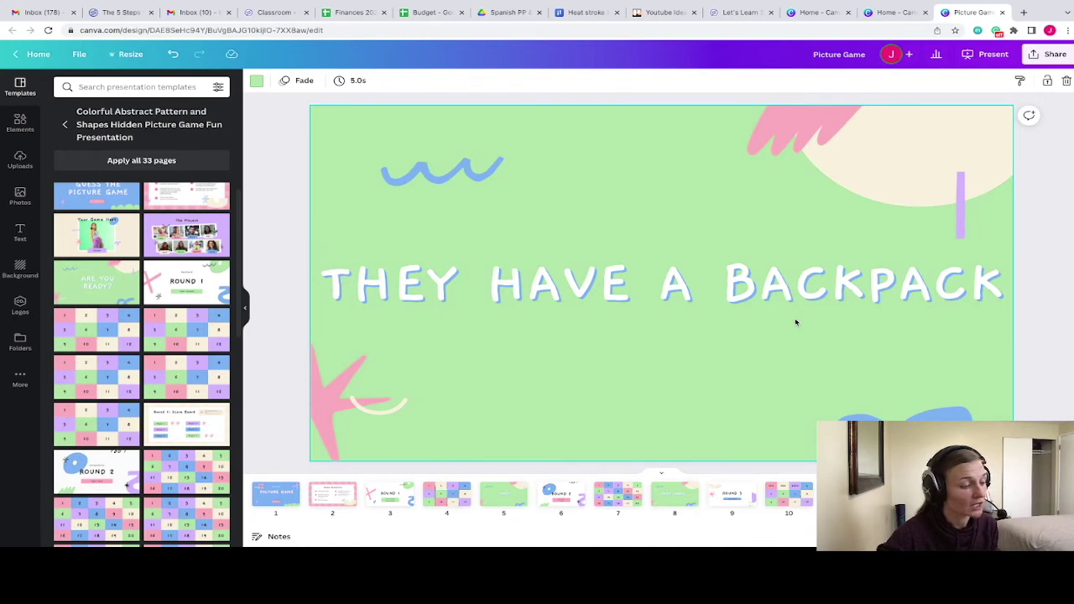
Insert the recently used photo of three students on steps, shrink it and place it beneath "THEY" in the sentence
left_click(20, 194)
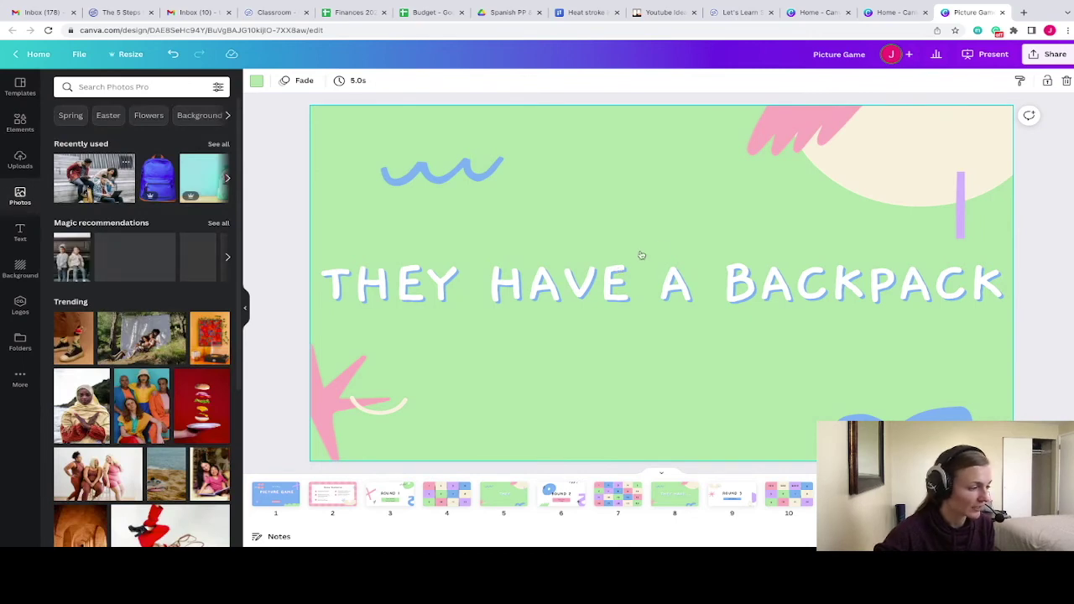
left_click(669, 243)
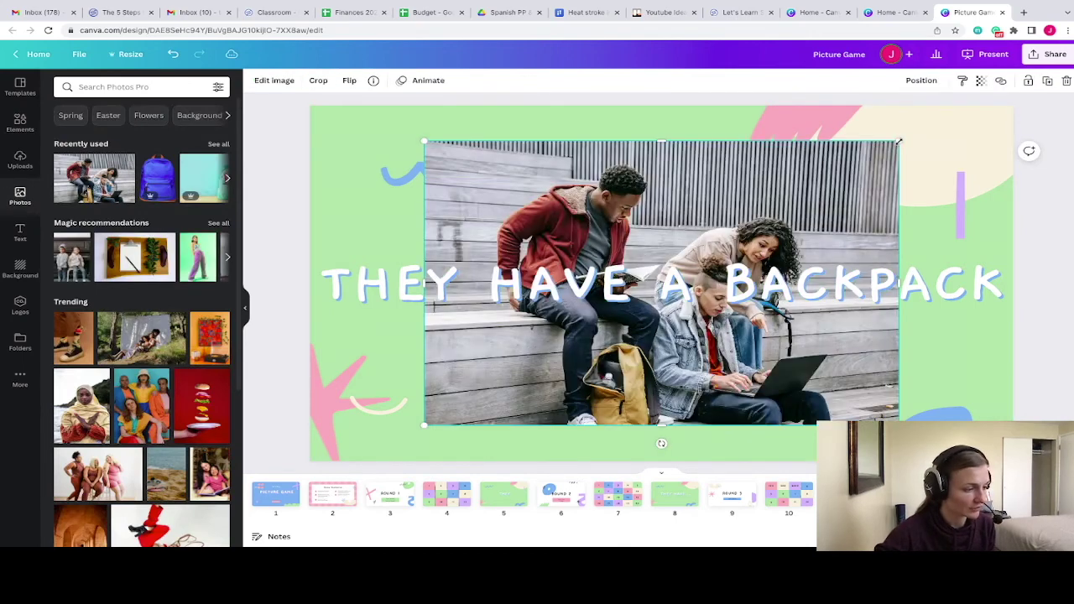
left_click_drag(898, 142, 602, 319)
left_click_drag(498, 386, 393, 380)
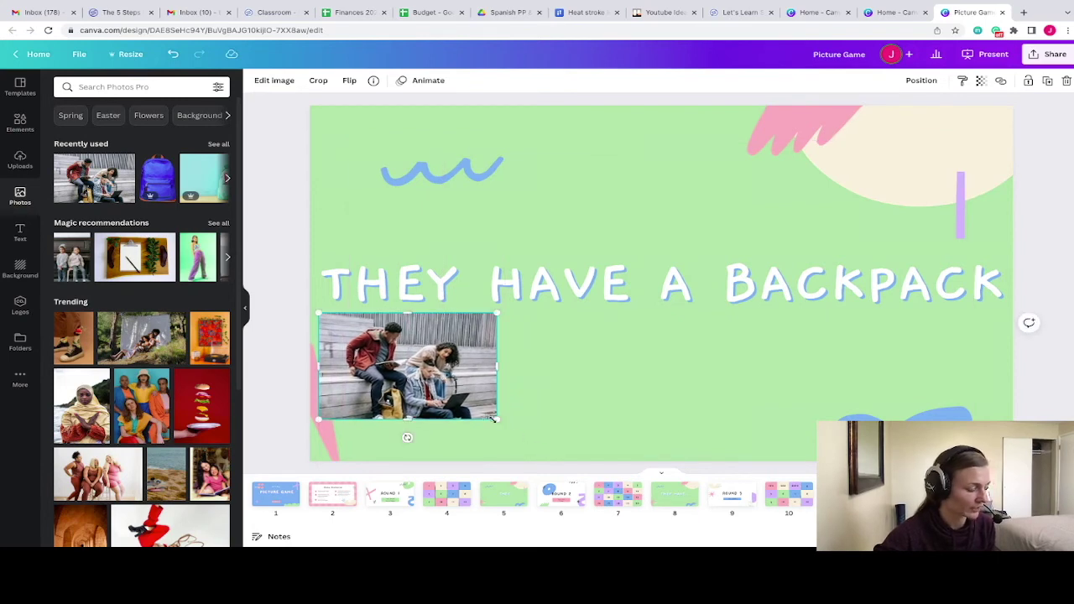
left_click_drag(498, 420, 458, 395)
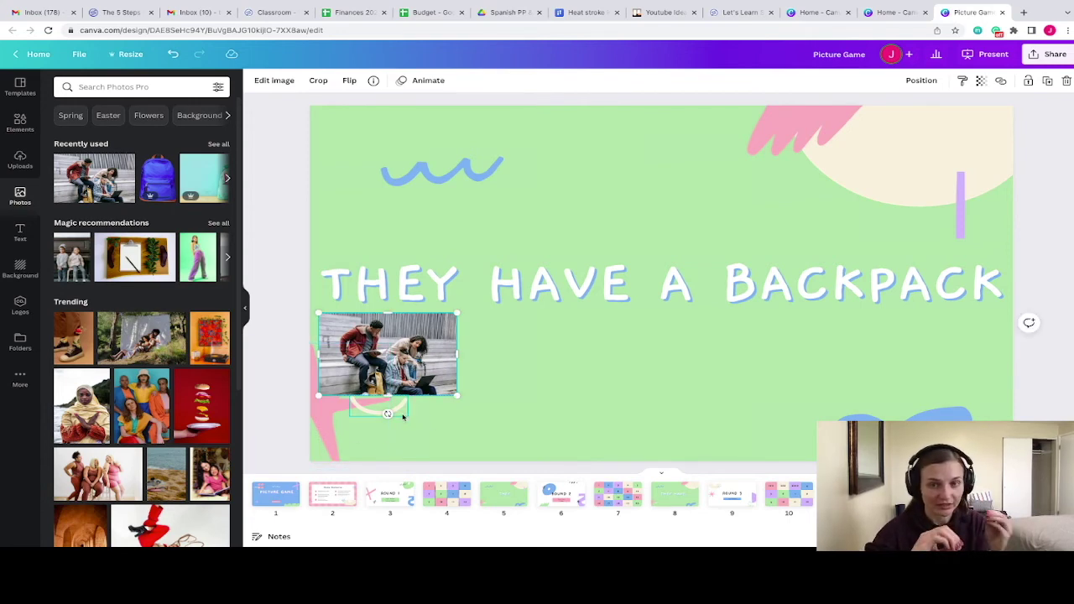
Add two heading labels beneath the sentence: "verb" under HAVE and "object" under BACKPACK
left_click(21, 235)
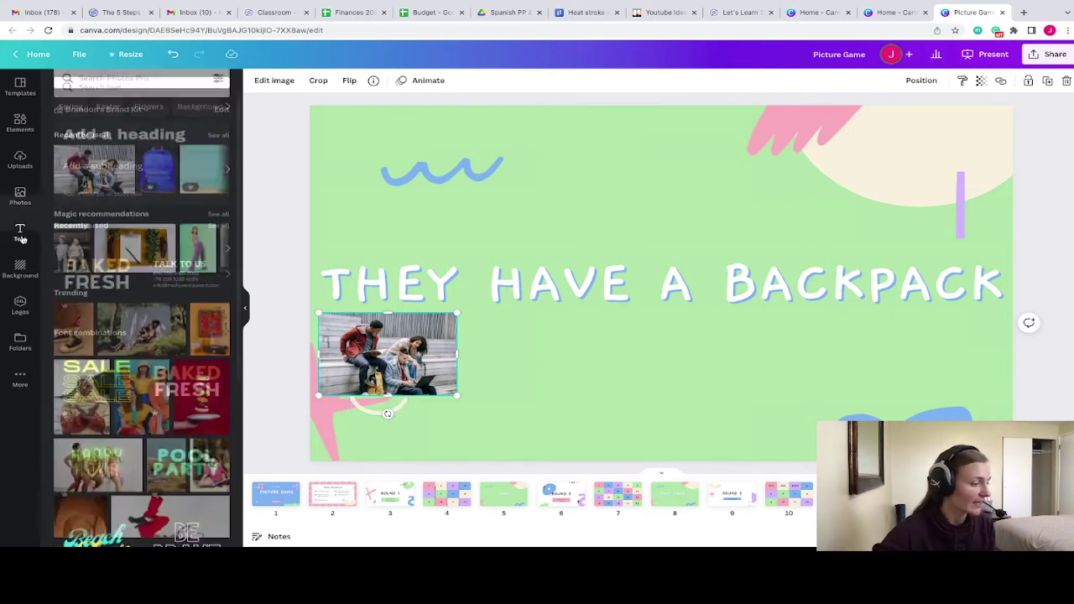
left_click(177, 135)
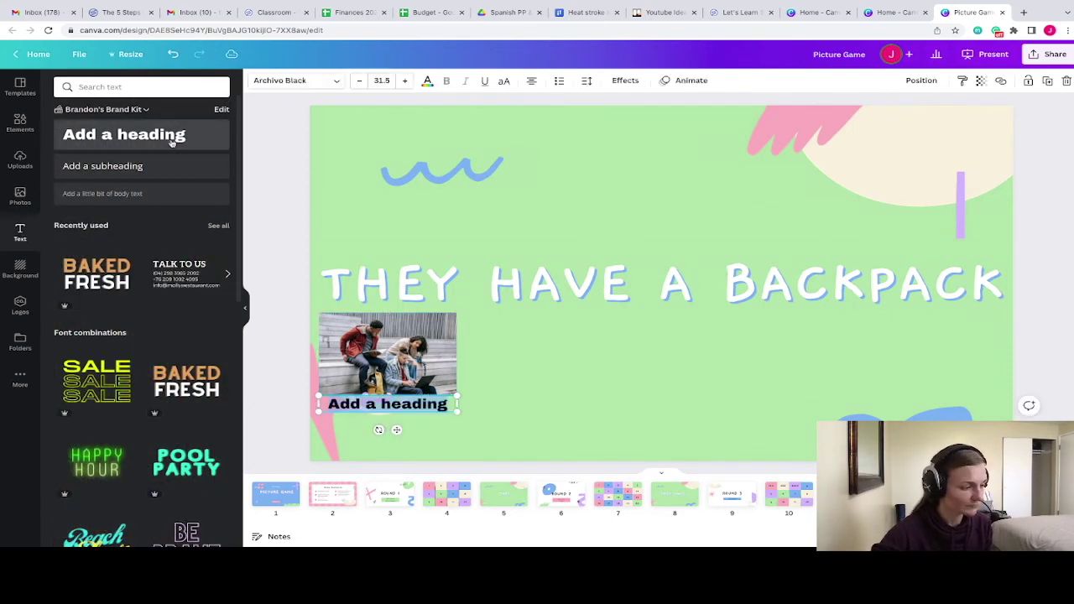
type("verb")
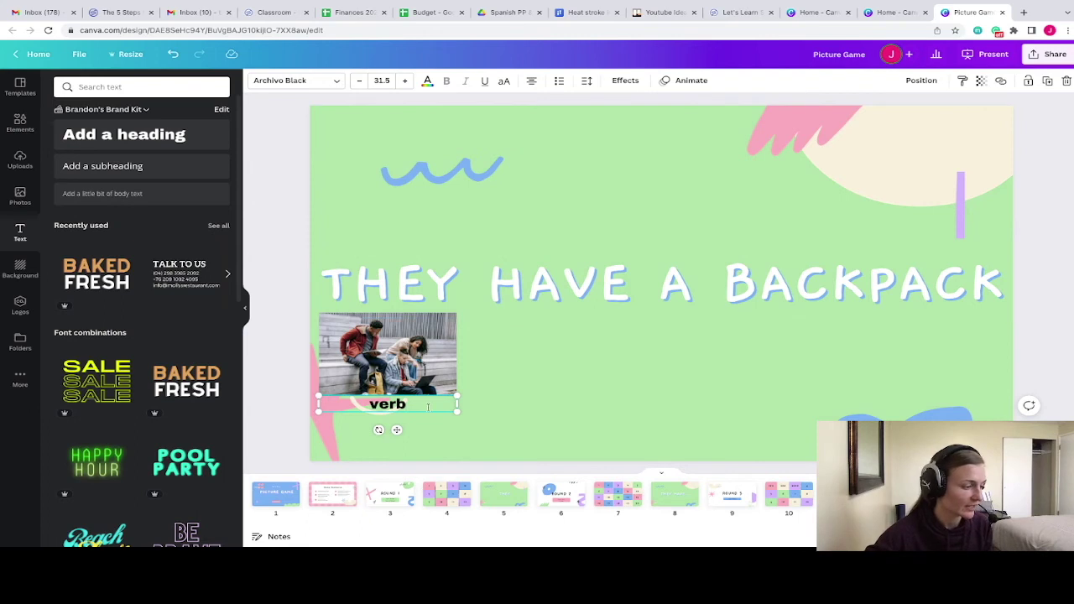
left_click_drag(396, 430, 815, 338)
double_click(815, 338)
type("object")
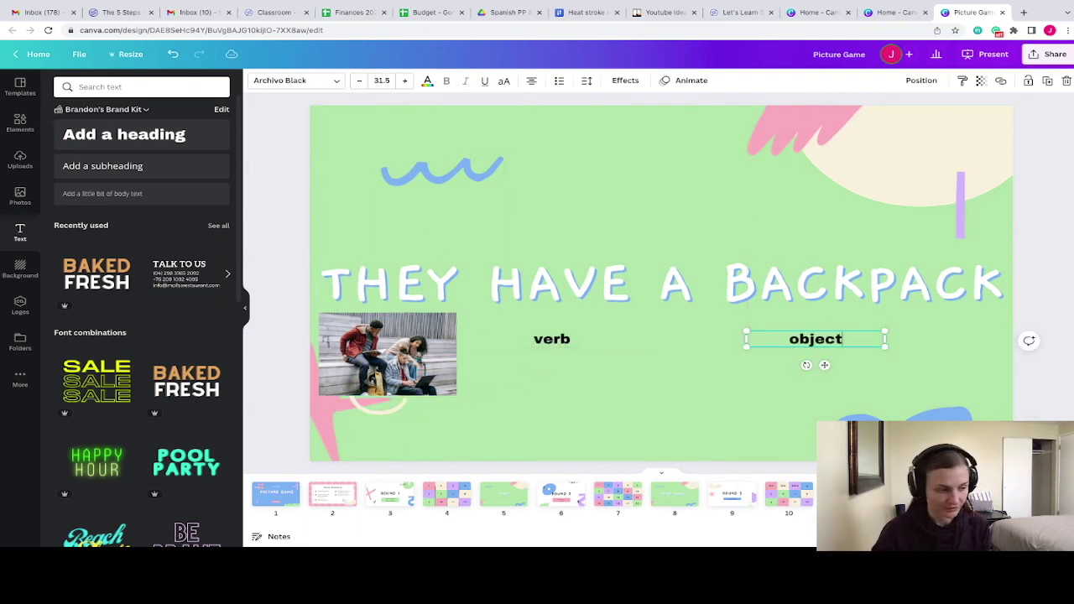
left_click_drag(824, 365, 824, 361)
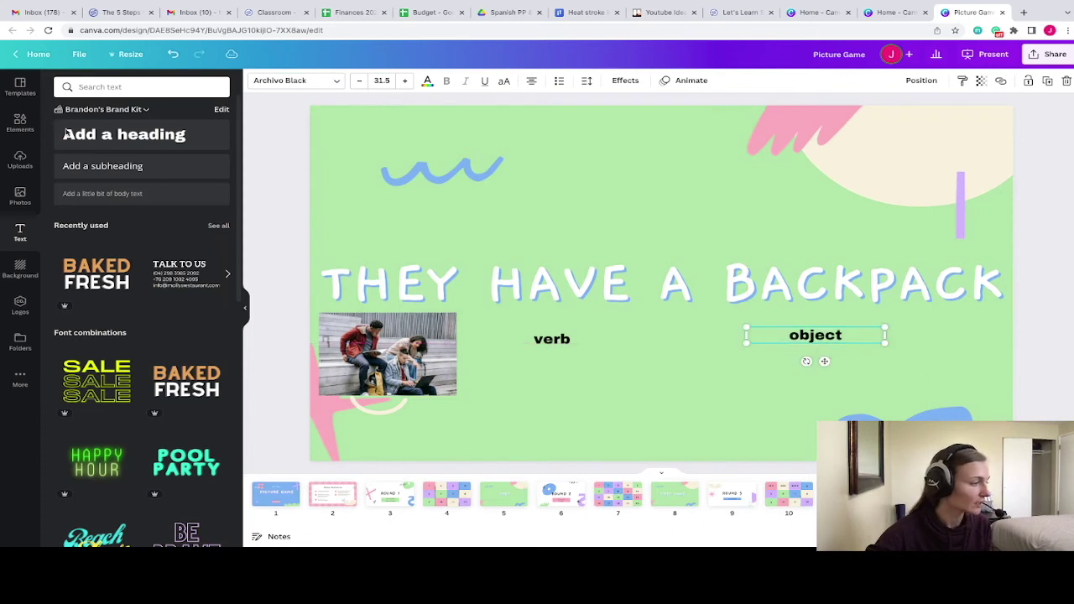
Search the elements for "backpack", insert the blue backpack photo, and place it at reduced size beside the "object" label
left_click(20, 123)
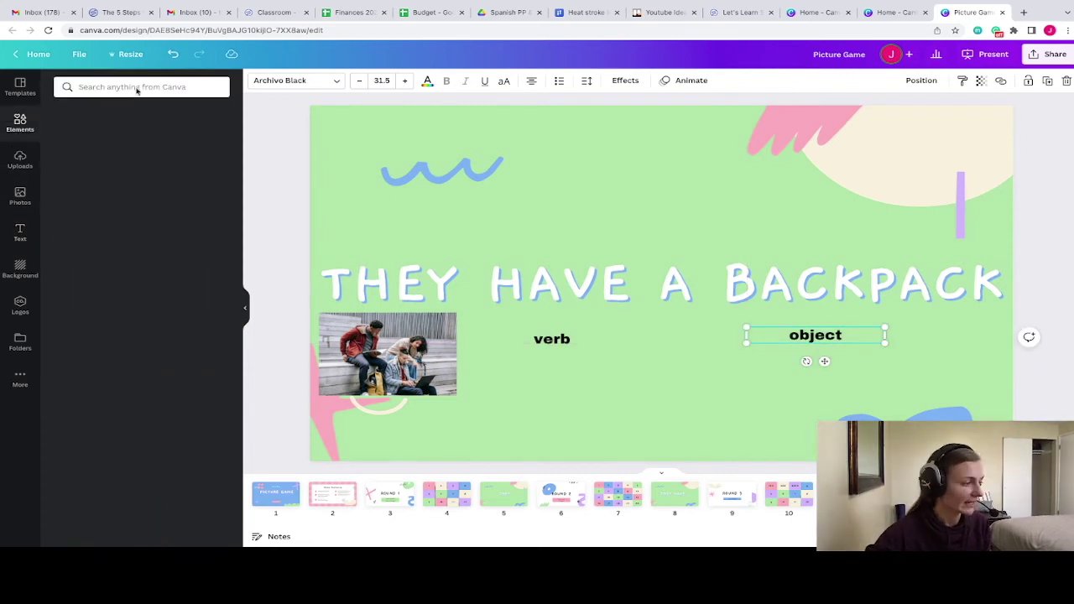
left_click(139, 87)
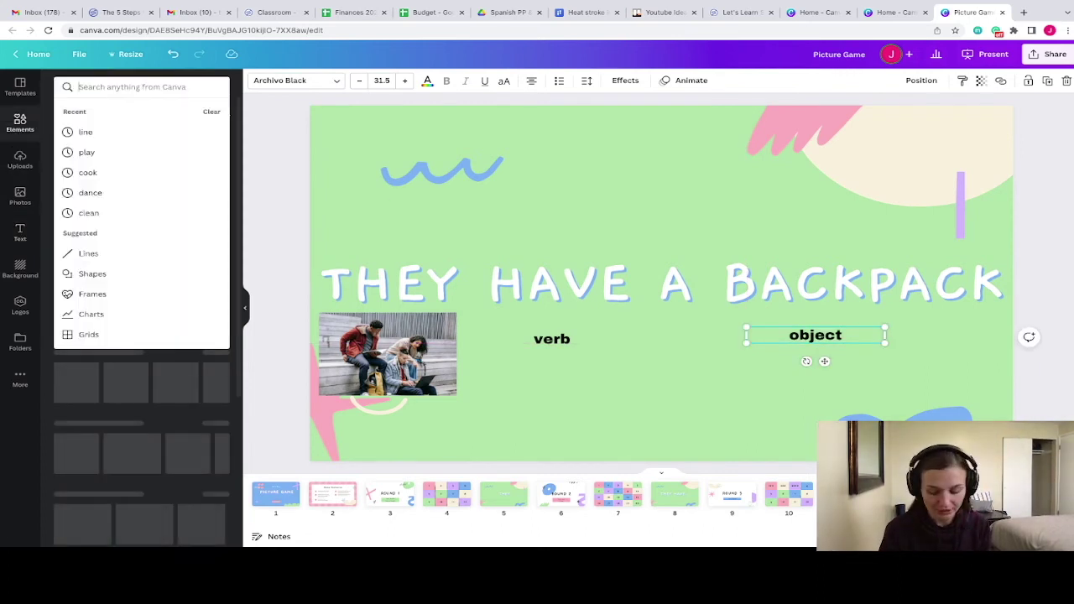
type("backpack")
key("Return")
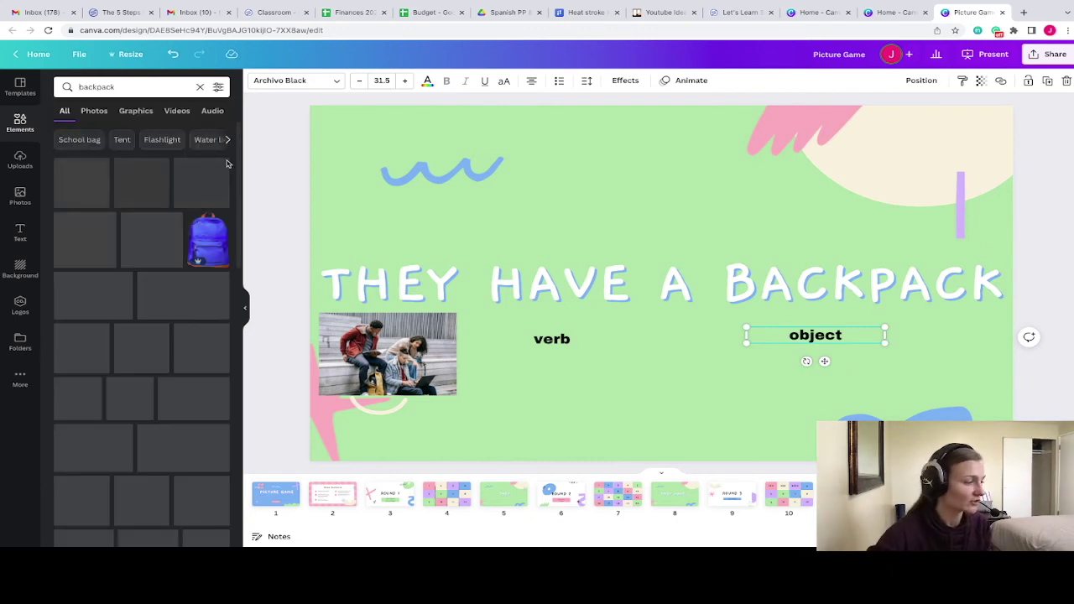
left_click(219, 245)
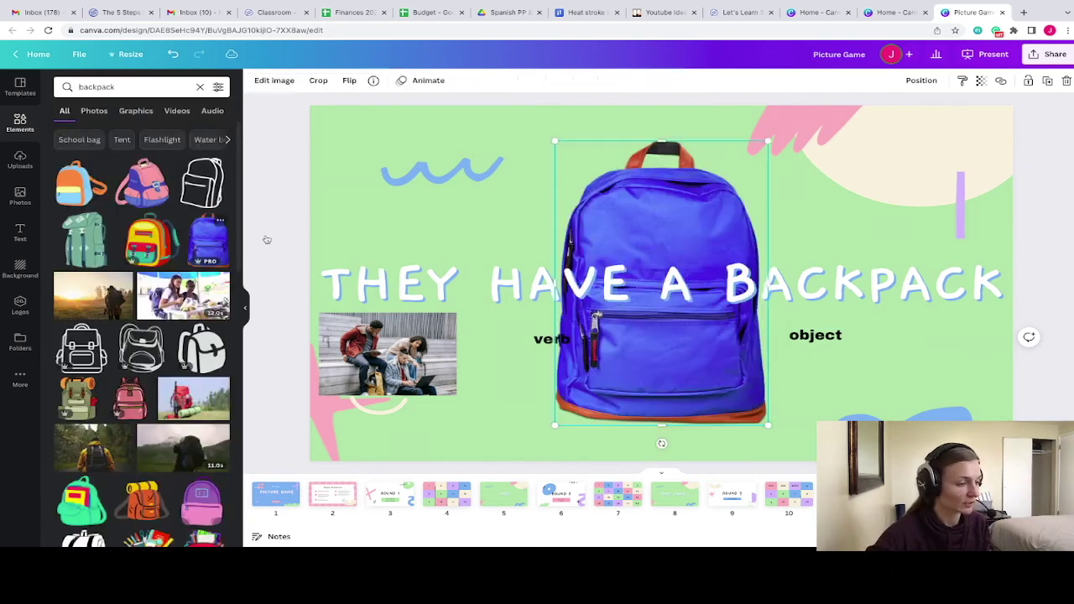
left_click_drag(687, 231, 873, 375)
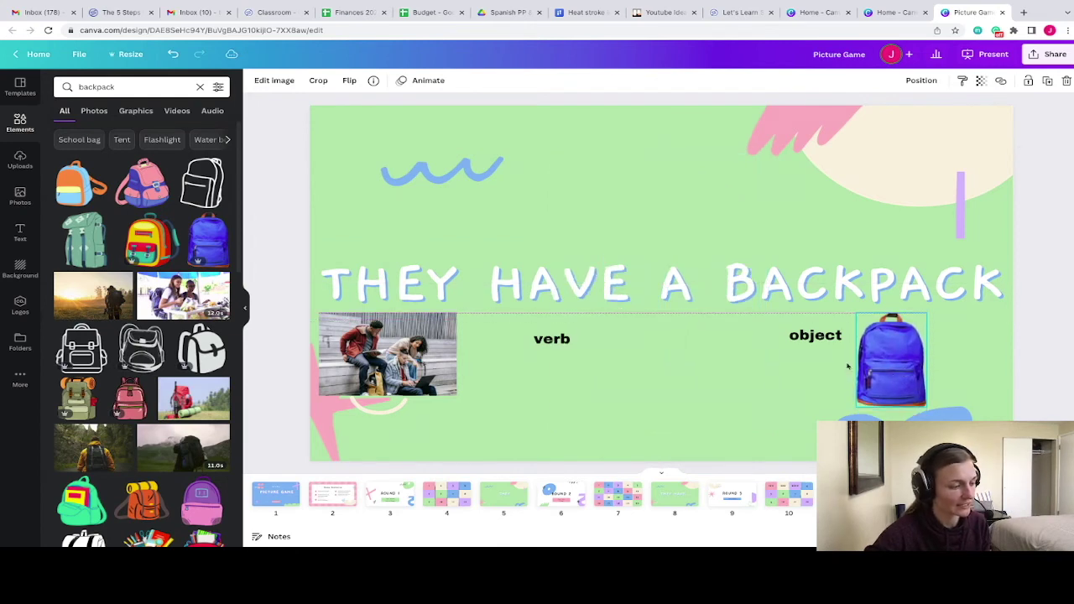
left_click(729, 189)
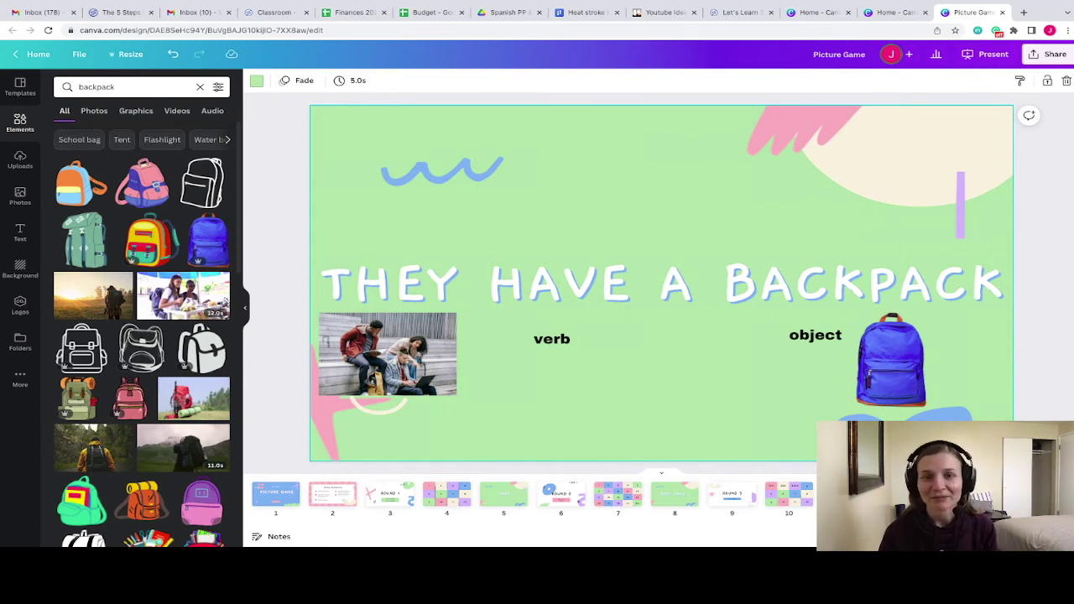
Add the game template's Congratulations, Thank You for Playing and Game Resource Page layouts to the presentation
left_click(18, 86)
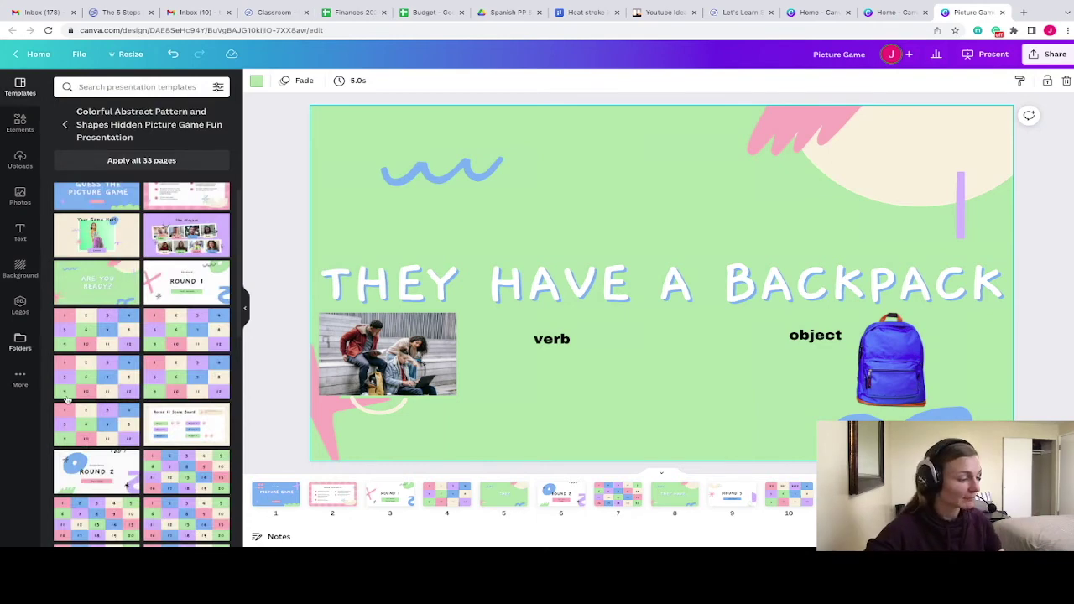
scroll(191, 434, "down", 5)
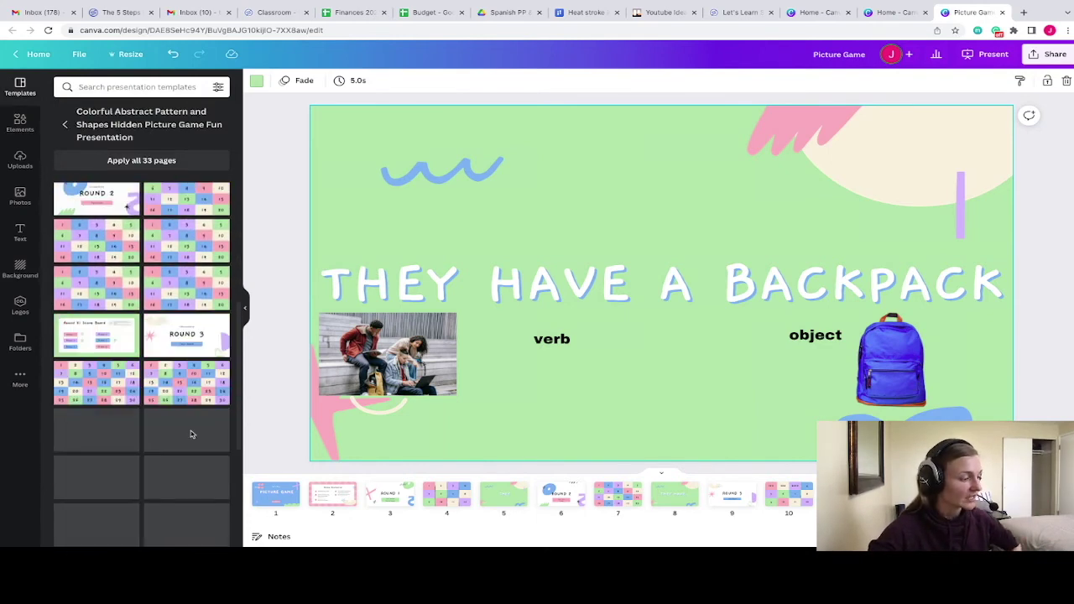
scroll(191, 434, "down", 3)
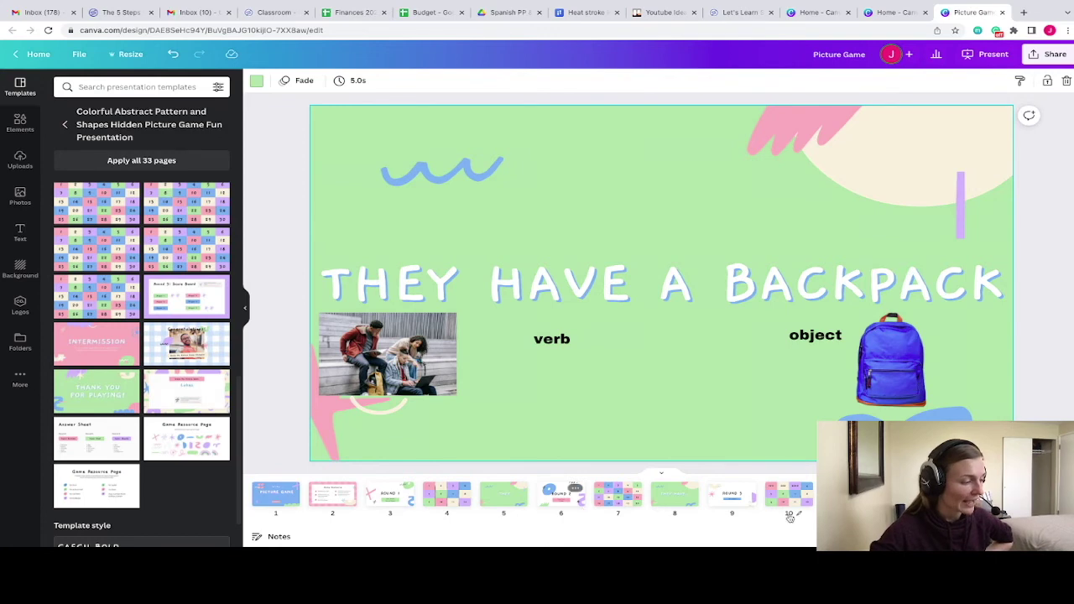
left_click(187, 343)
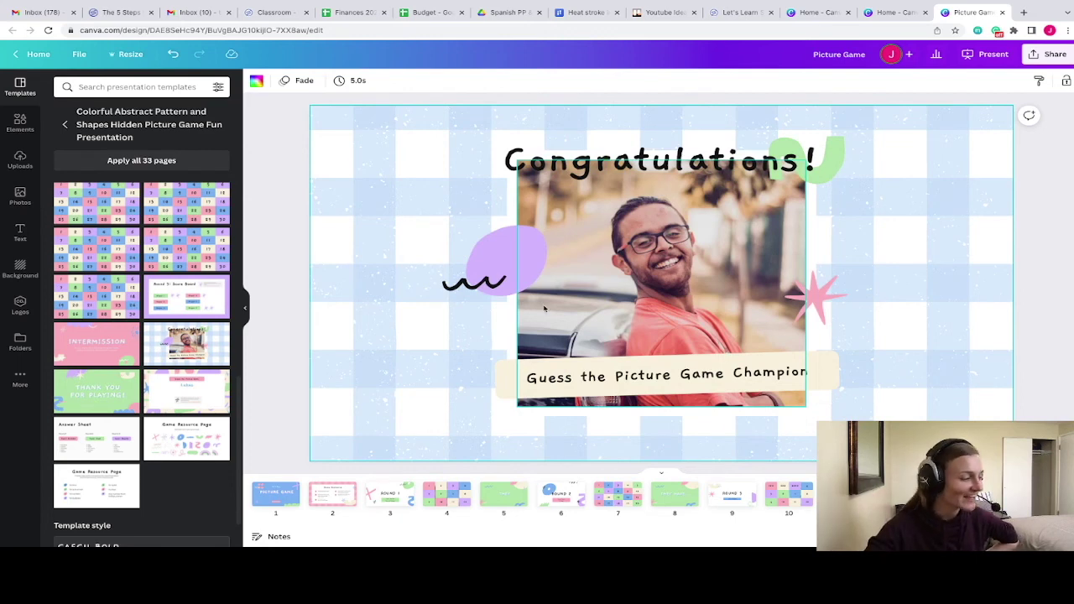
left_click(101, 392)
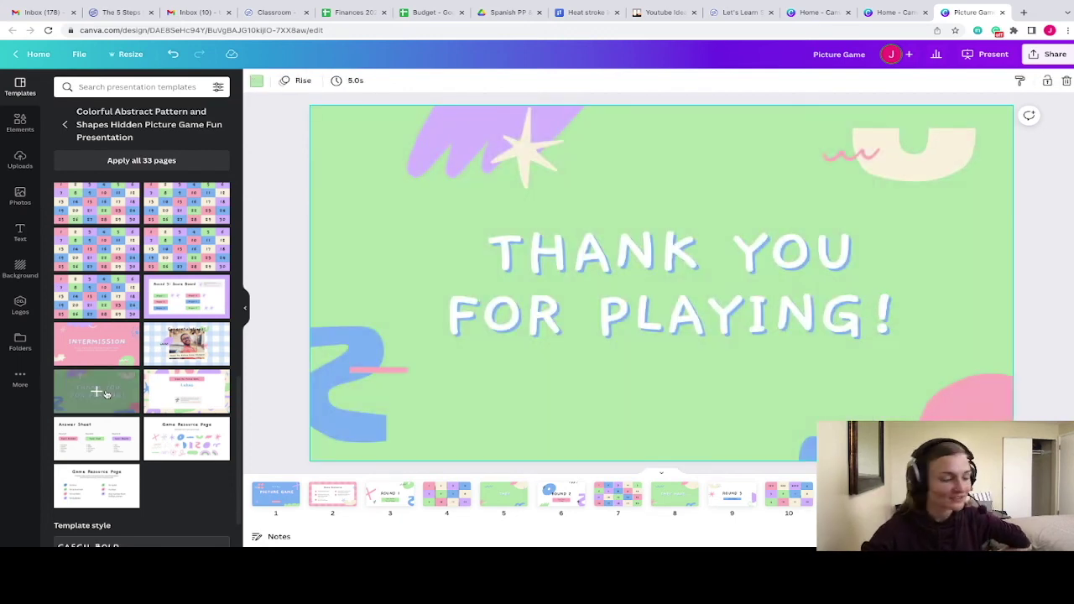
left_click(186, 438)
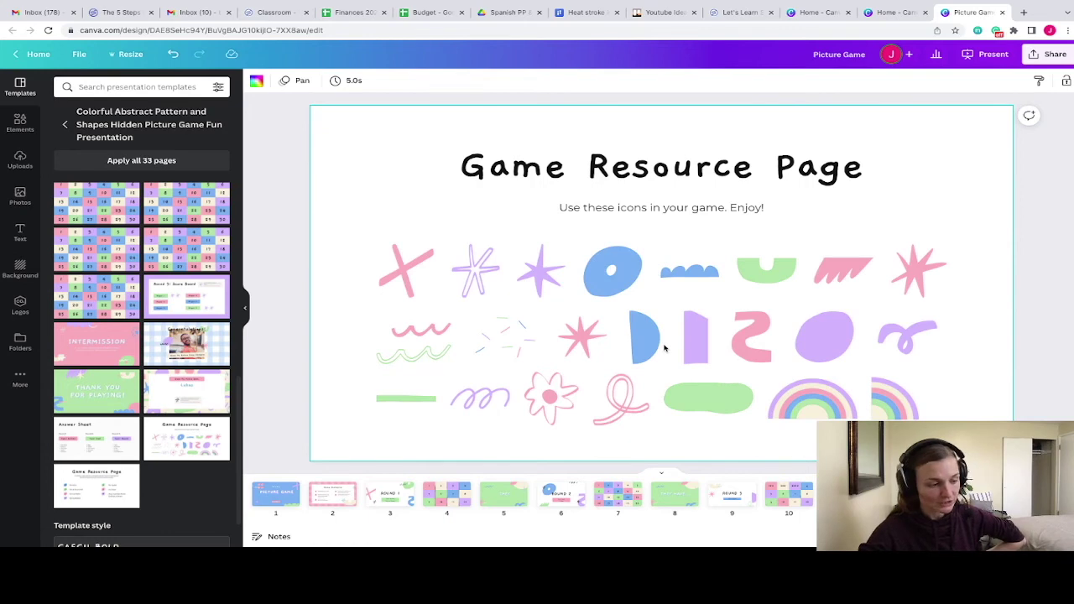
Copy the blue oval shape with the white hole from the Game Resource Page onto page 5, near the page's upper-left corner
left_click(620, 269)
right_click(620, 270)
left_click(659, 282)
left_click(503, 495)
right_click(654, 256)
left_click(675, 239)
left_click_drag(610, 269, 359, 141)
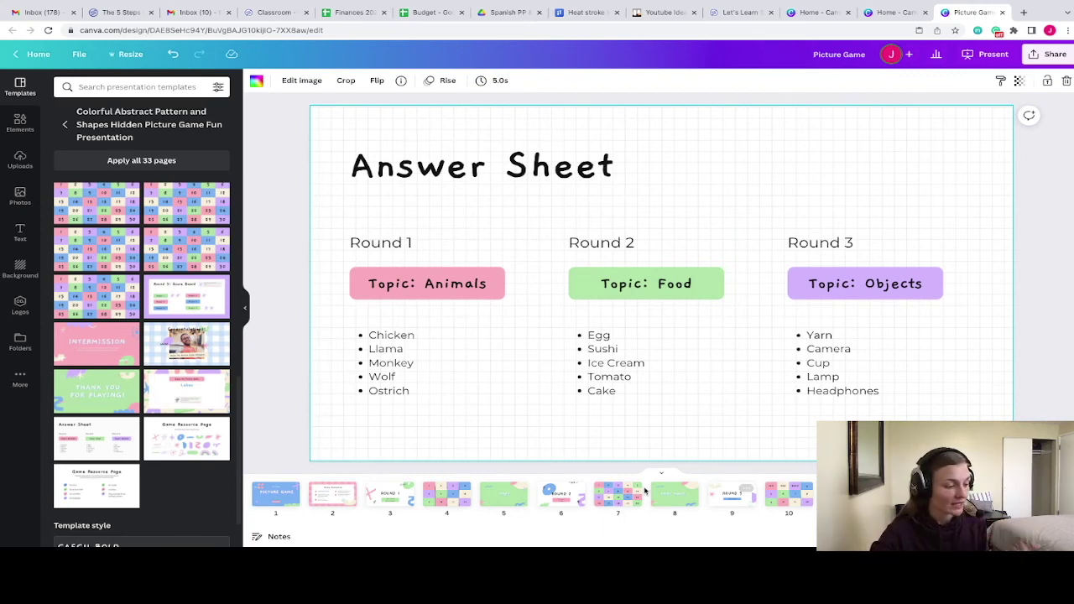
Review the Round 1 page and replace "To have" with "Past tense" in the Round 2 topic box on page 6
left_click(391, 502)
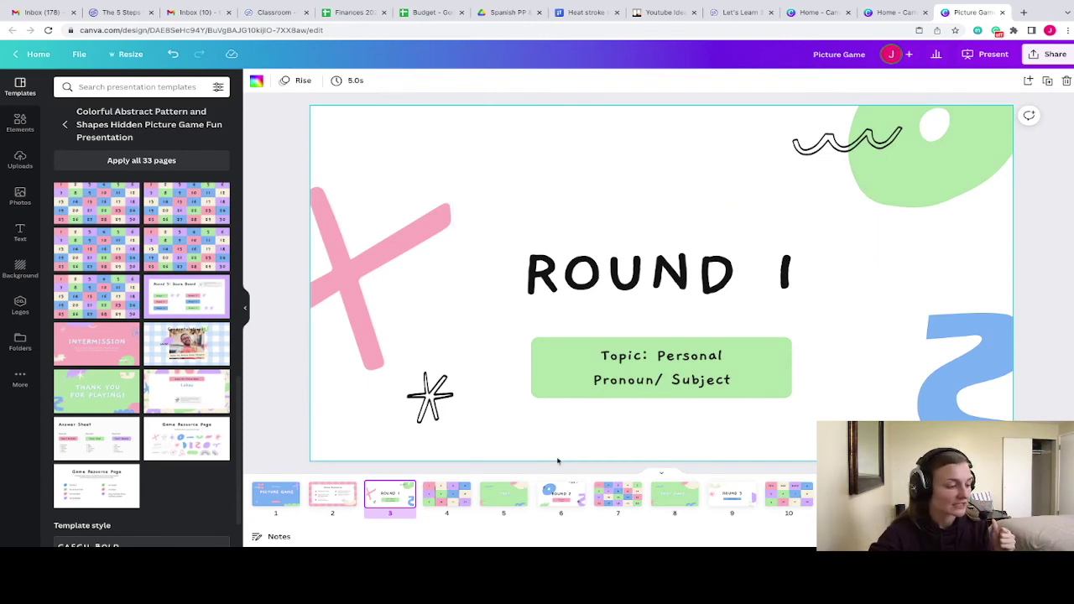
left_click(559, 502)
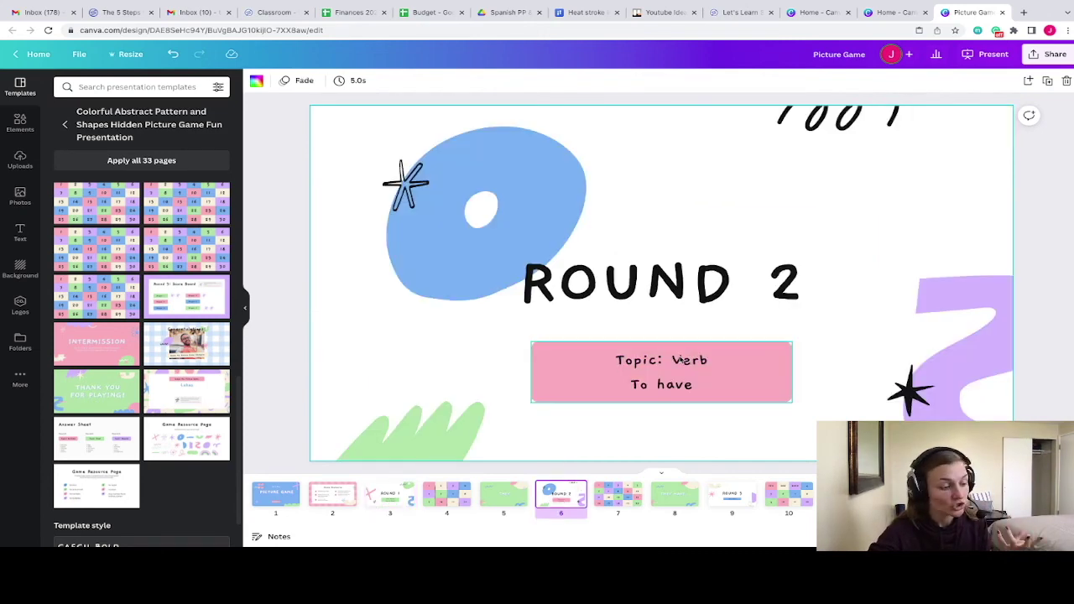
left_click(693, 384)
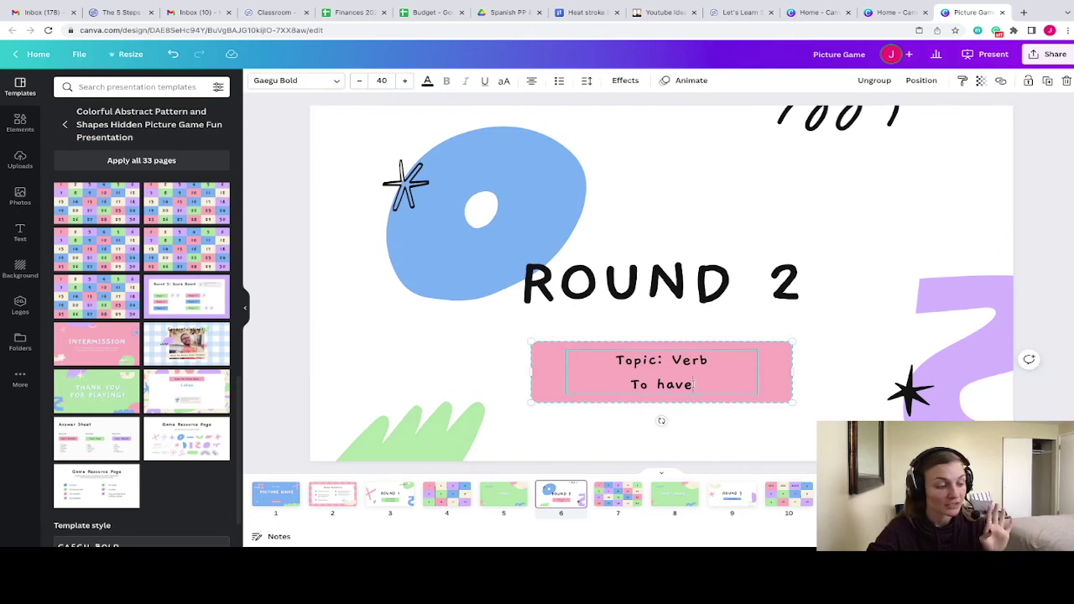
left_click_drag(702, 385, 617, 384)
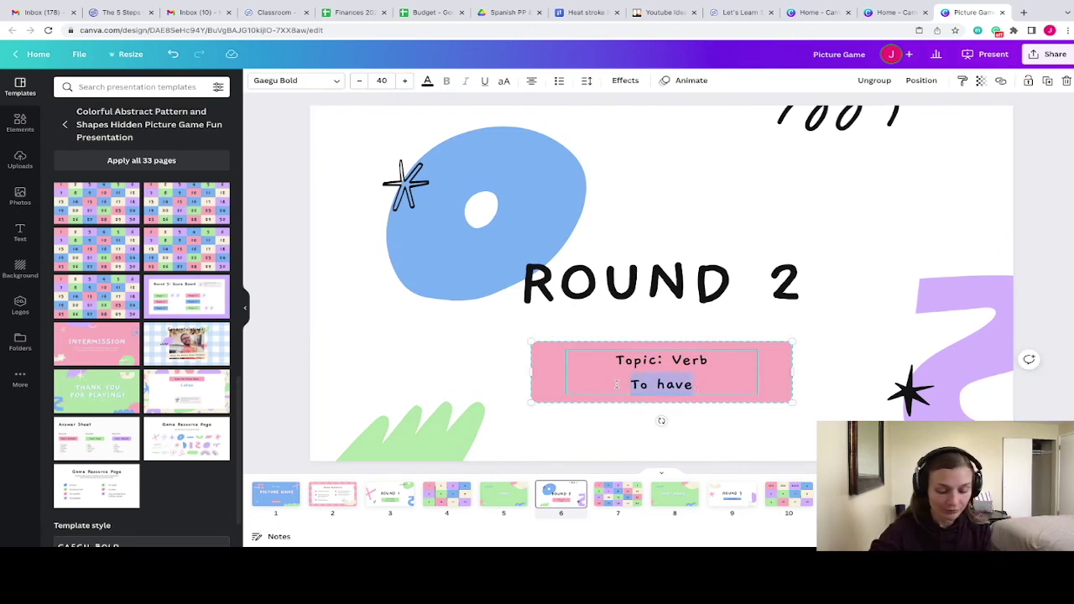
type("Pres")
key("BackSpace")
key("BackSpace")
key("BackSpace")
key("BackSpace")
type("Past tense")
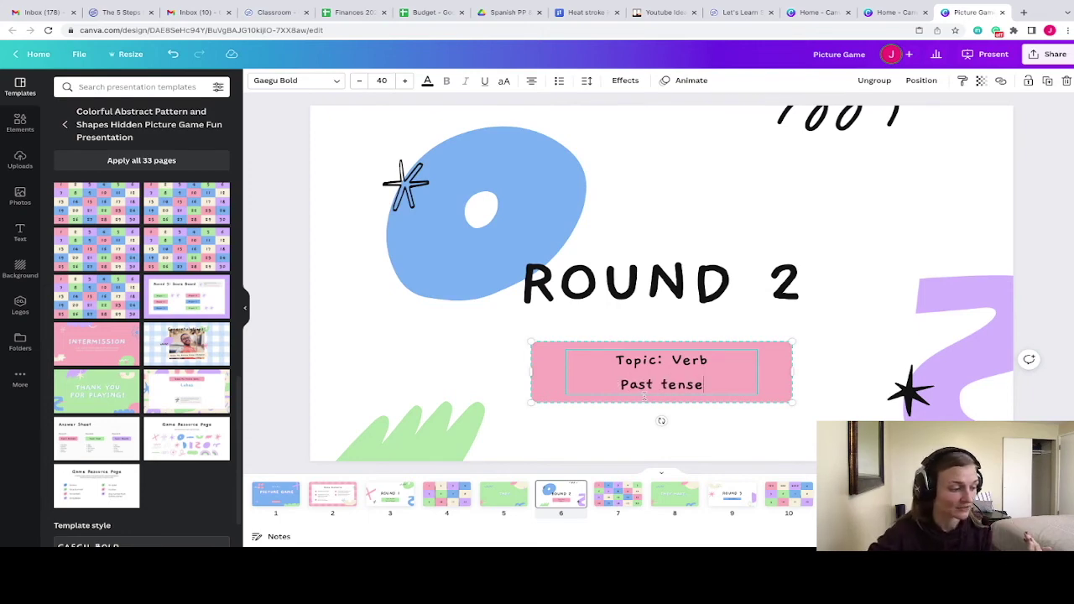
Move cards 8, 12, 13 and 14 aside on the page 7 grid to uncover the hidden word HAVE
left_click(616, 497)
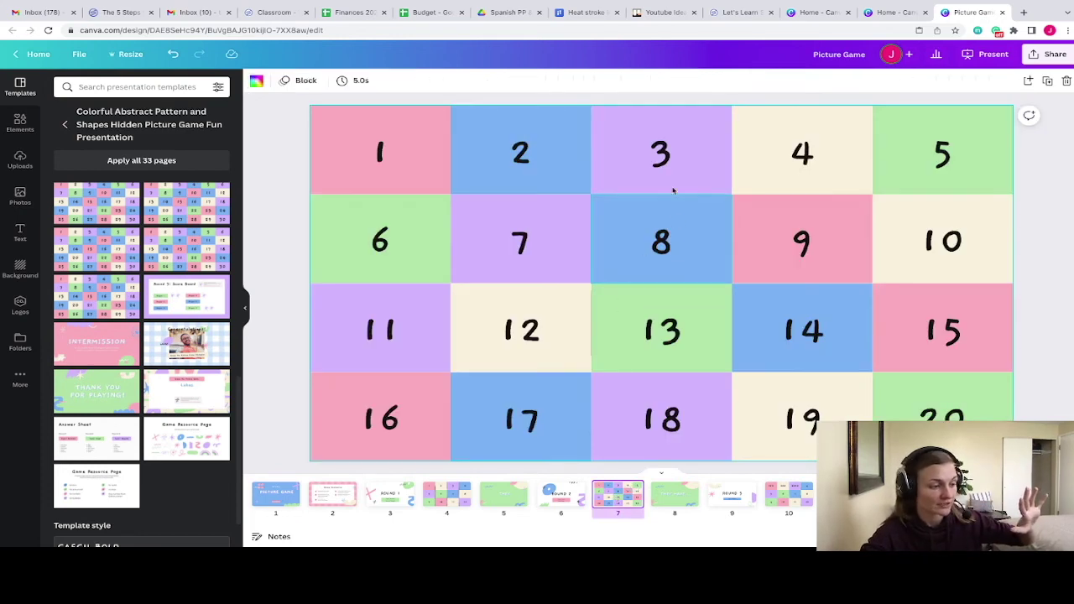
left_click_drag(672, 235, 662, 163)
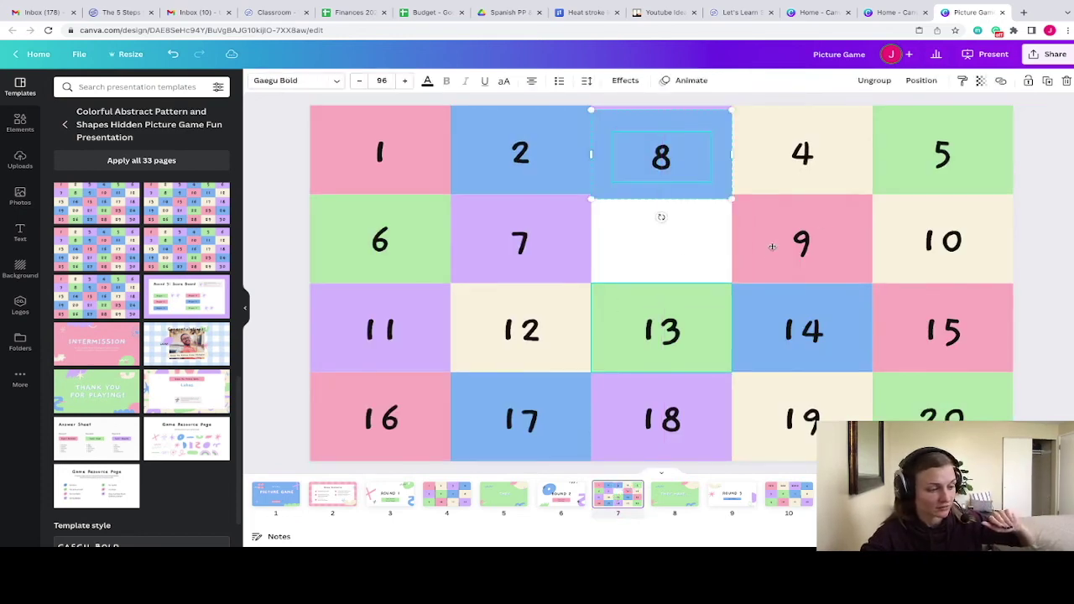
left_click_drag(641, 315, 744, 258)
left_click_drag(527, 330, 508, 228)
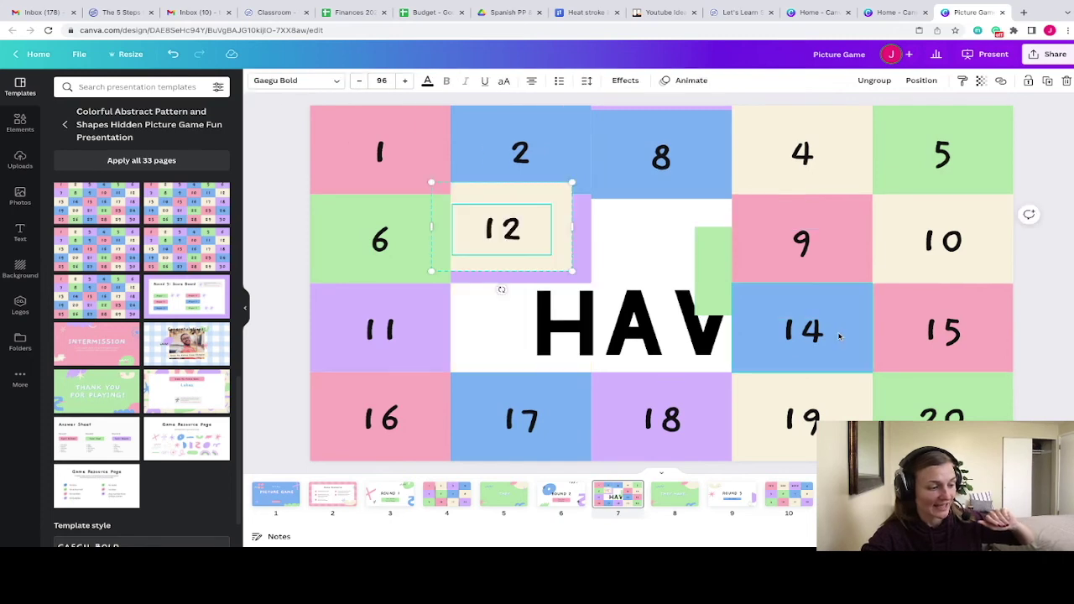
left_click_drag(839, 335, 833, 251)
left_click_drag(710, 301, 693, 257)
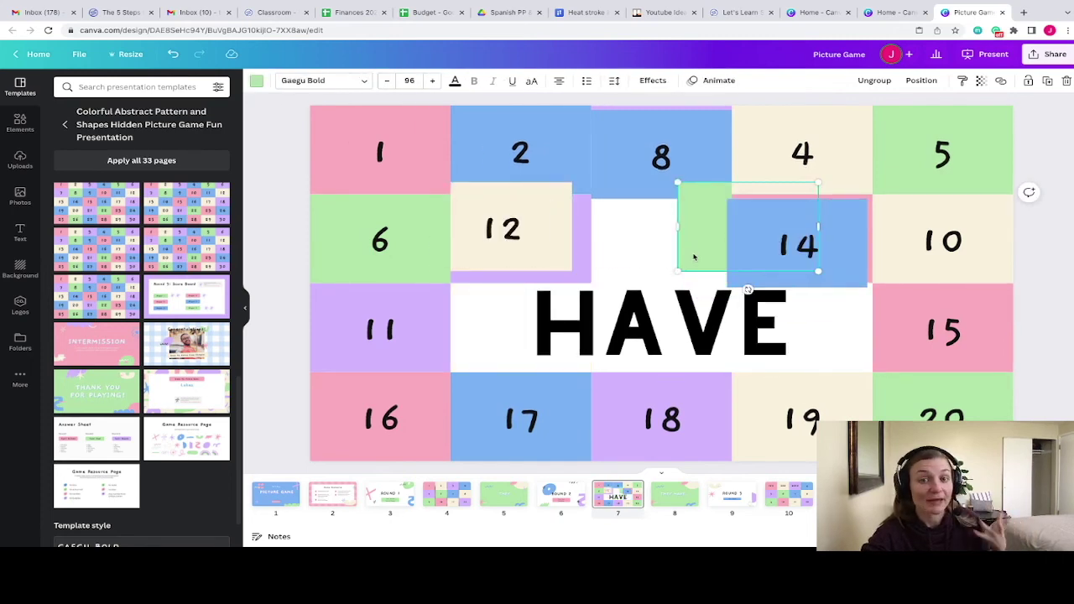
left_click(560, 493)
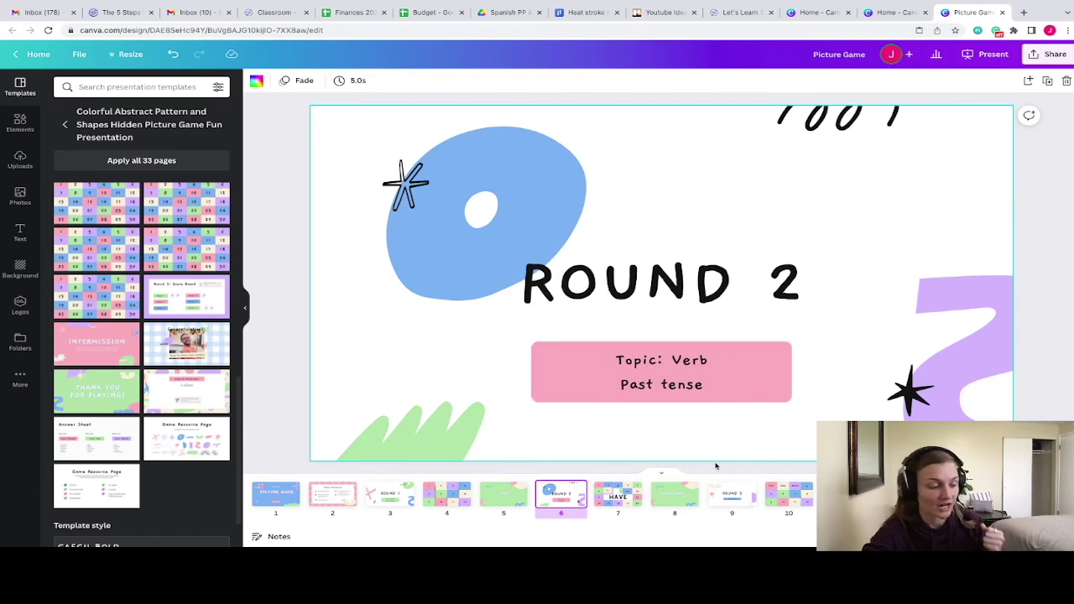
left_click(607, 503)
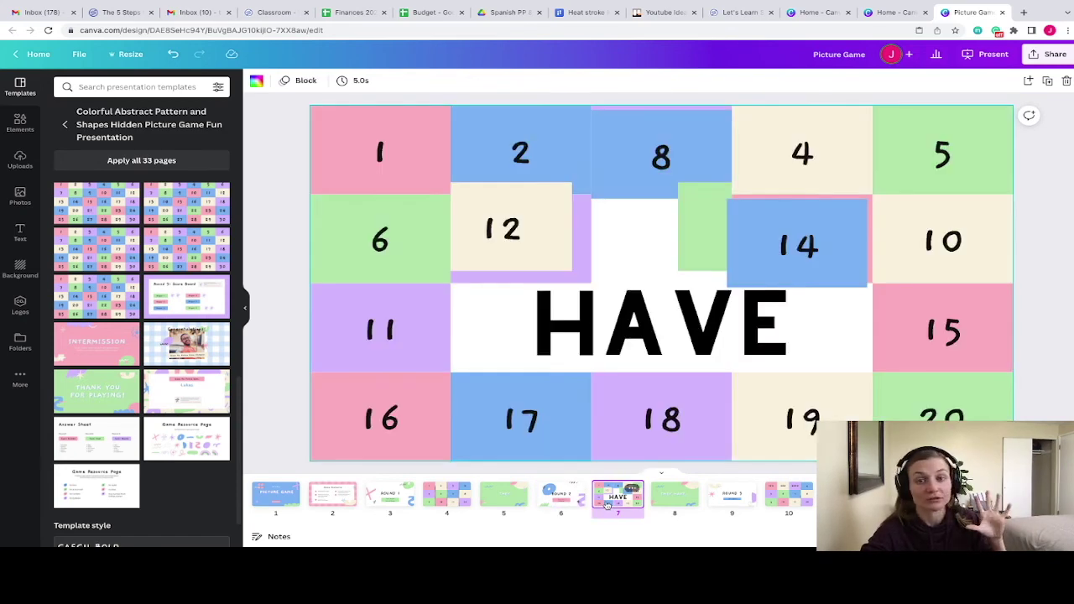